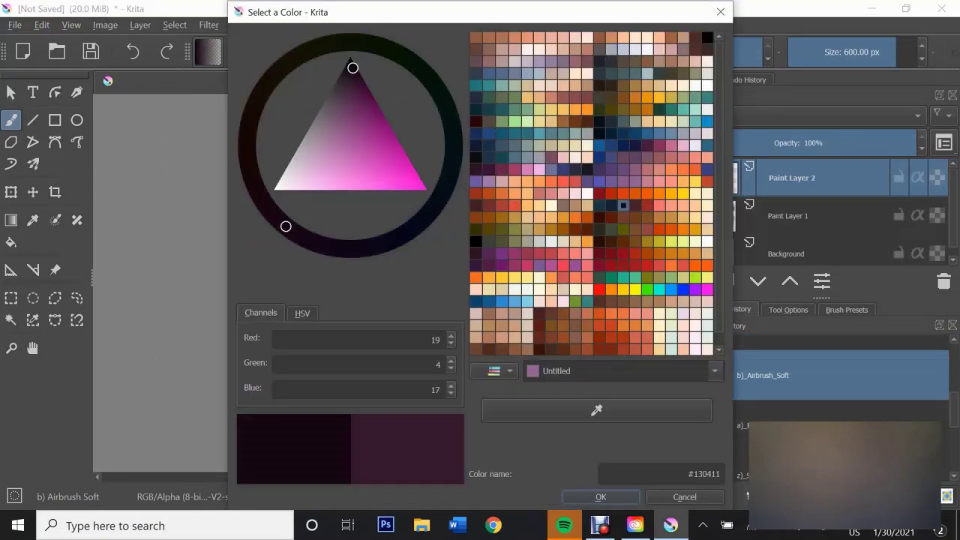
Confirm near-black purple #130411 (RGB 19, 4, 17) as the painting colour
click(601, 497)
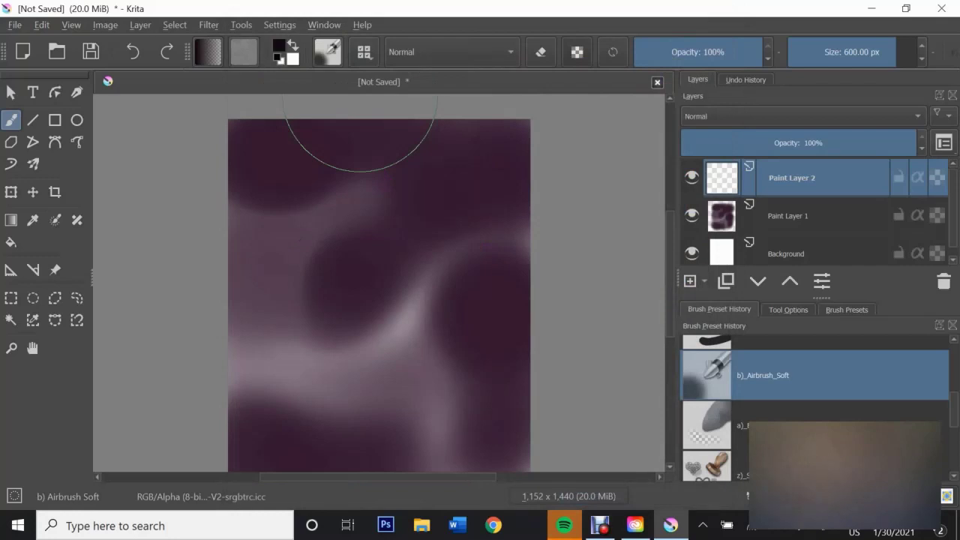
Darken the top-left and lower canvas with deep Airbrush Soft strokes
drag(293, 218, 267, 261)
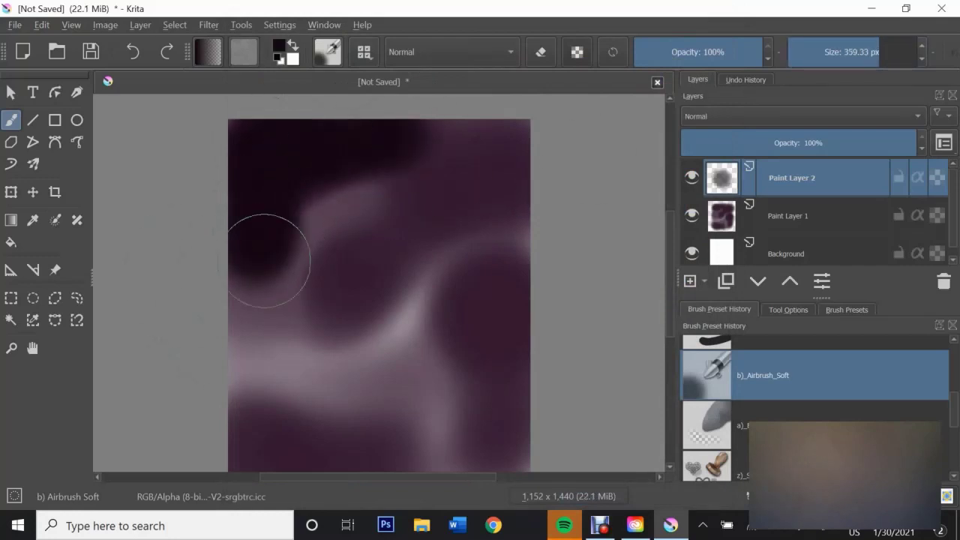
scroll(266, 261, down, 2)
mouse_move(413, 397)
mouse_down()
mouse_move(270, 381)
mouse_move(266, 391)
mouse_up()
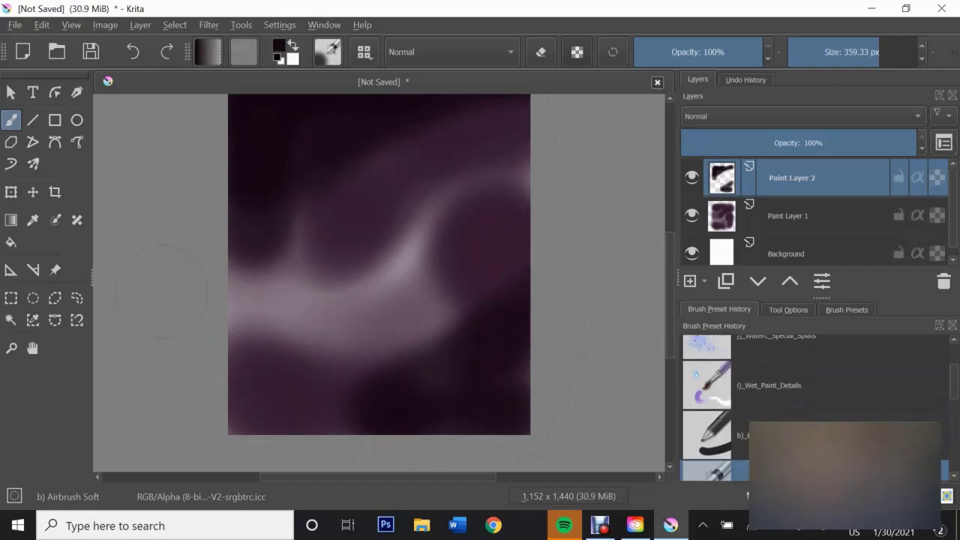
Enlarge the Blender Blur brush and smear the pale swirl into a smooth glow
key(slash)
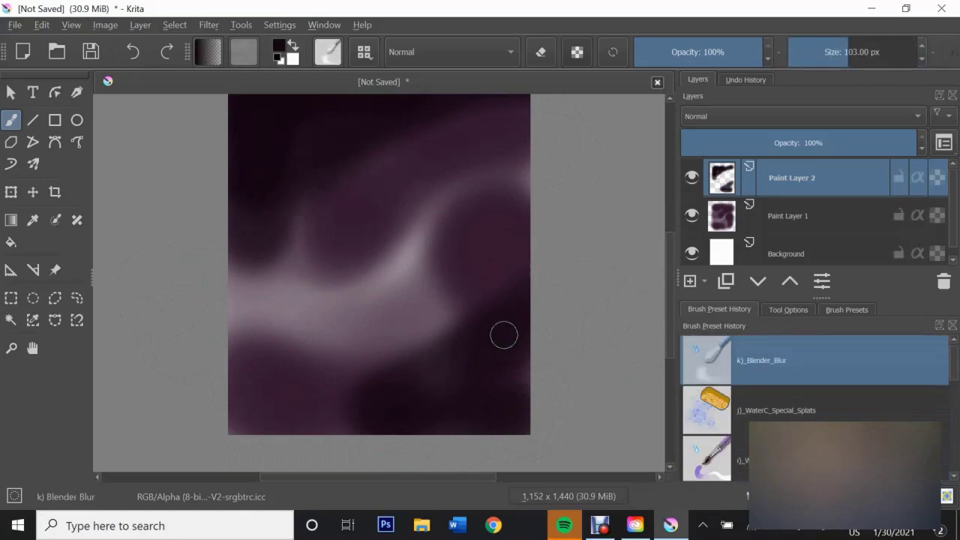
mouse_move(510, 307)
mouse_down()
mouse_move(474, 325)
mouse_move(306, 262)
mouse_up()
scroll(247, 321, up, 1)
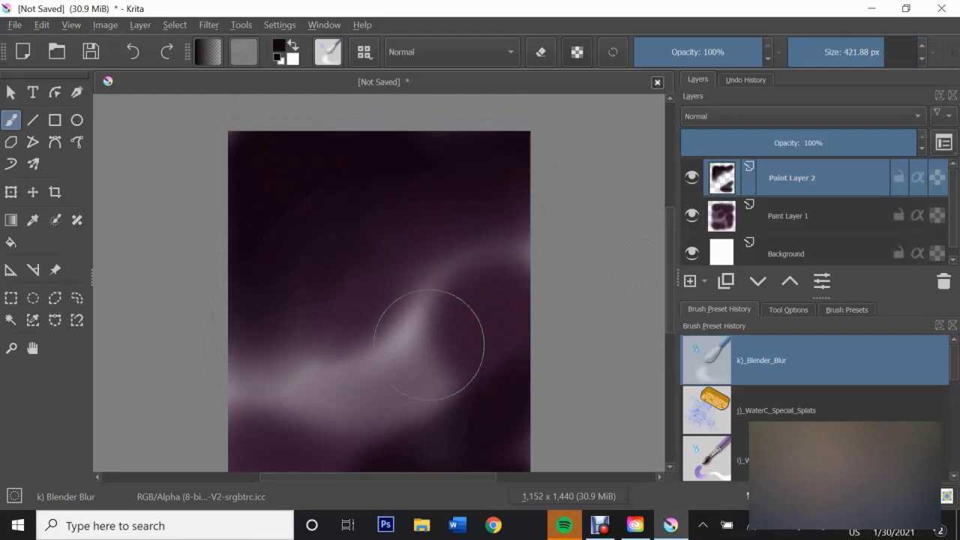
drag(429, 345, 450, 375)
scroll(453, 379, down, 1)
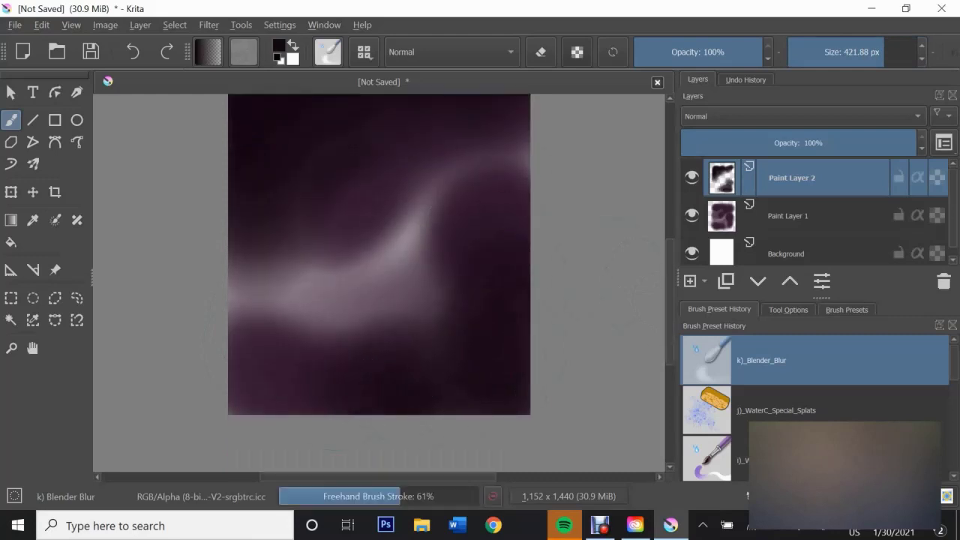
scroll(472, 182, up, 2)
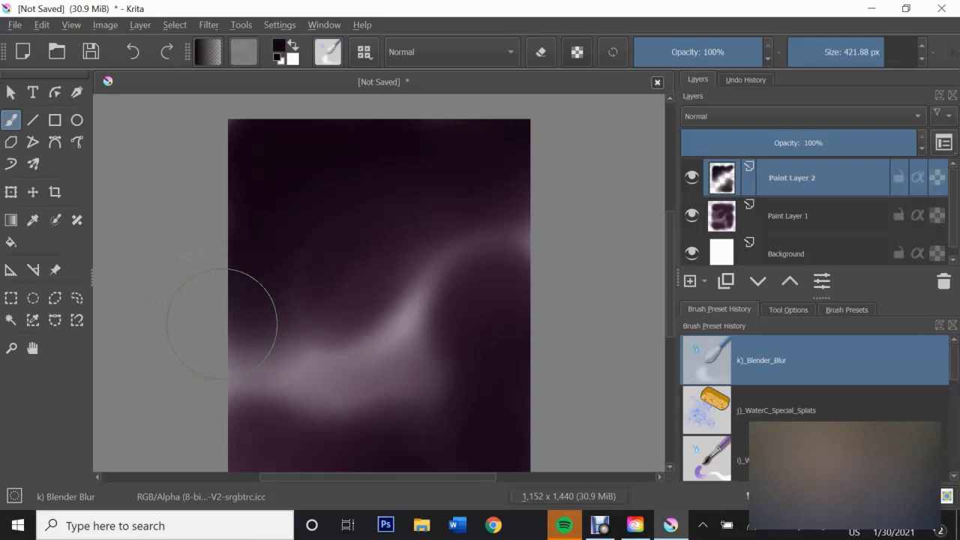
scroll(191, 191, up, 1)
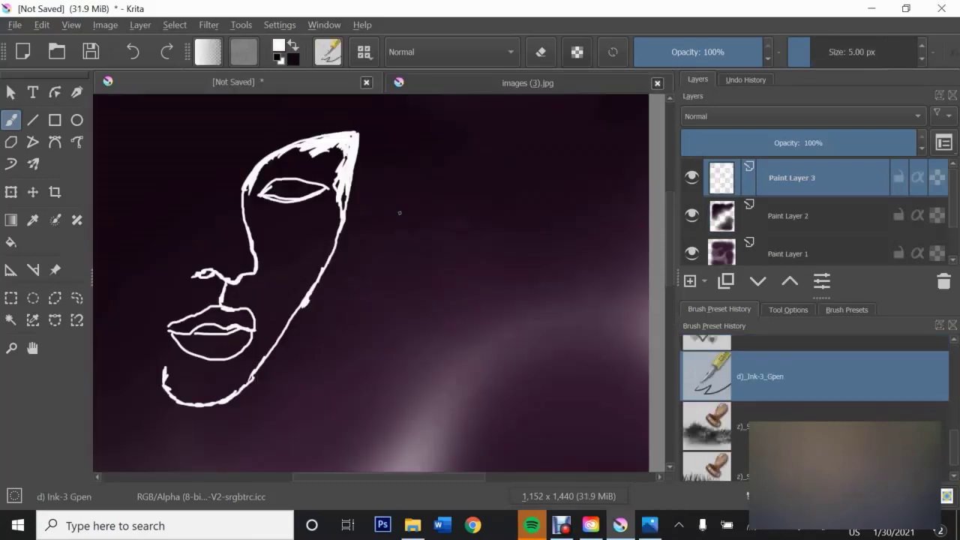
Erase part of the line under the nose and hatch white strokes along chin, jaw and cheek
key(e)
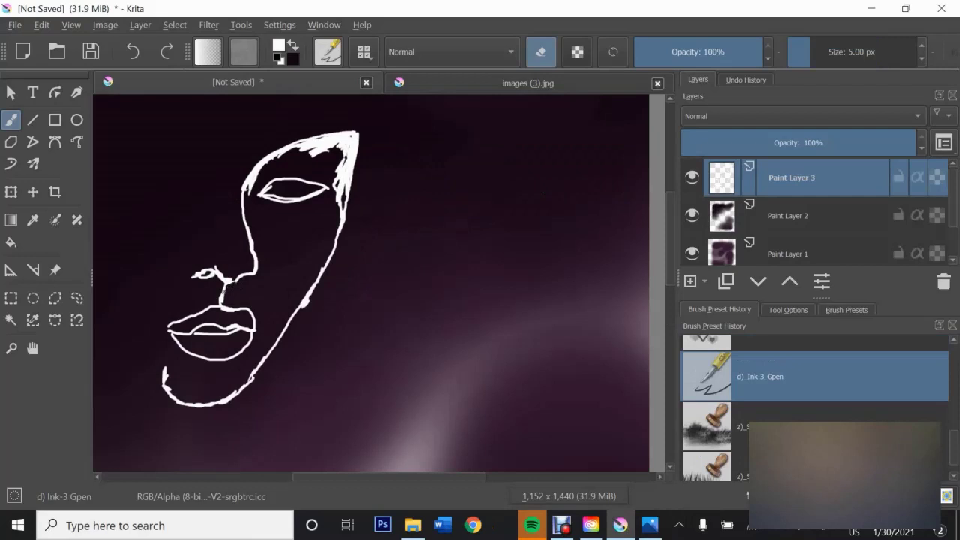
drag(224, 289, 223, 295)
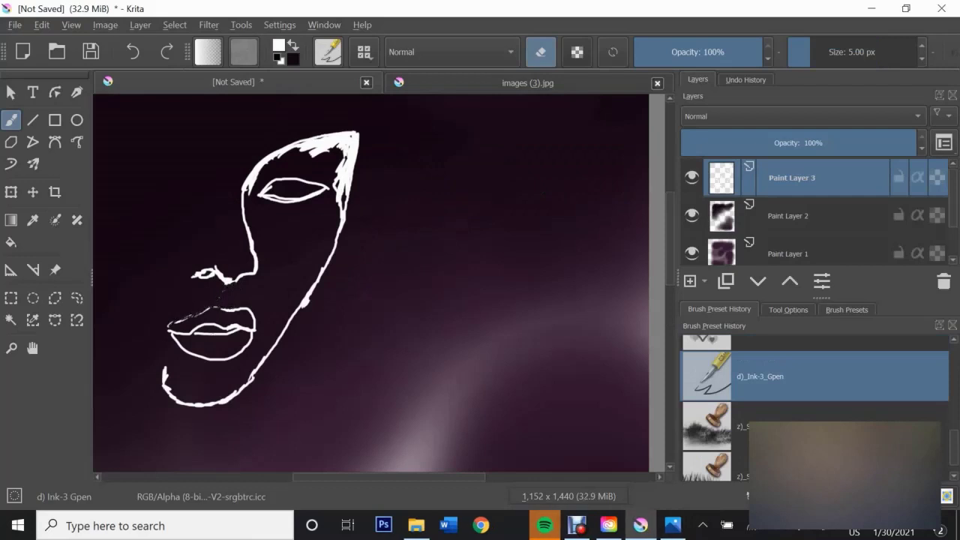
key(e)
mouse_move(161, 361)
mouse_down()
mouse_move(157, 387)
mouse_move(179, 384)
mouse_move(189, 401)
mouse_up()
drag(315, 264, 309, 285)
drag(315, 233, 298, 304)
drag(296, 251, 284, 278)
mouse_move(248, 196)
mouse_down()
mouse_move(252, 259)
mouse_move(234, 284)
mouse_move(245, 252)
mouse_up()
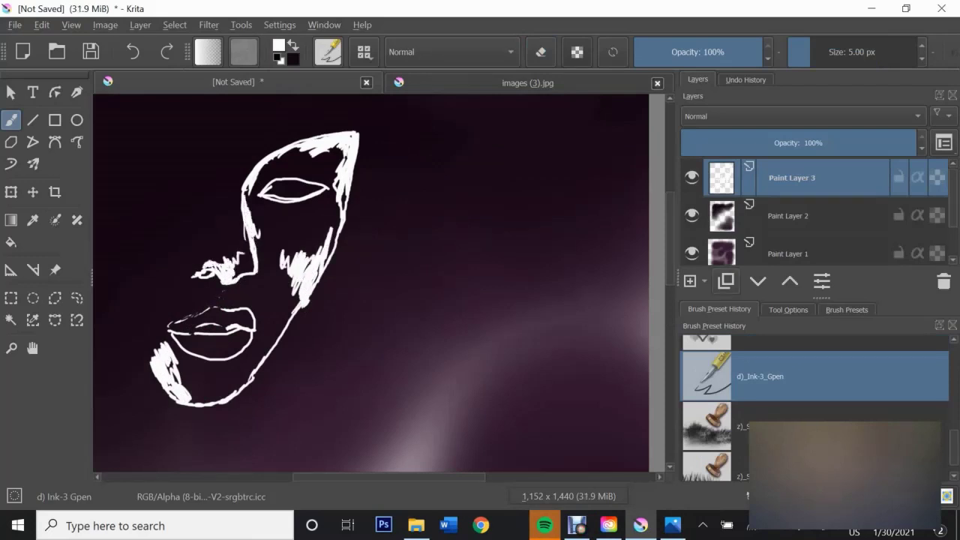
Blend the forehead, cheek, nose and chin outlines into soft grey glowing shading
key(/)
mouse_move(347, 138)
mouse_down()
mouse_move(259, 176)
mouse_move(248, 251)
mouse_up()
mouse_move(248, 210)
mouse_down()
mouse_move(347, 142)
mouse_move(311, 272)
mouse_move(318, 307)
mouse_move(277, 263)
mouse_move(195, 263)
mouse_move(200, 217)
mouse_move(192, 247)
mouse_up()
mouse_move(214, 294)
mouse_down()
mouse_move(300, 229)
mouse_move(165, 372)
mouse_move(146, 323)
mouse_move(214, 397)
mouse_move(237, 359)
mouse_move(225, 394)
mouse_move(240, 405)
mouse_move(289, 354)
mouse_up()
key(bracketleft)
Soften the white lip outlines and the upper eyelid line with Blender Blur
mouse_move(240, 342)
mouse_down()
mouse_move(209, 319)
mouse_move(233, 320)
mouse_move(250, 302)
mouse_move(166, 341)
mouse_move(182, 327)
mouse_up()
scroll(222, 353, down, 1)
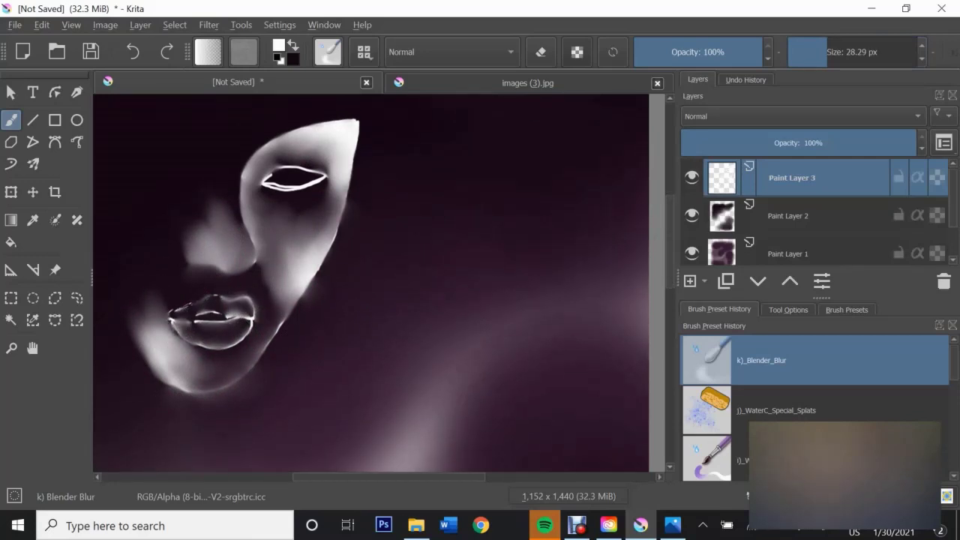
drag(272, 180, 308, 176)
key(bracketleft)
key(bracketleft)
key(bracketleft)
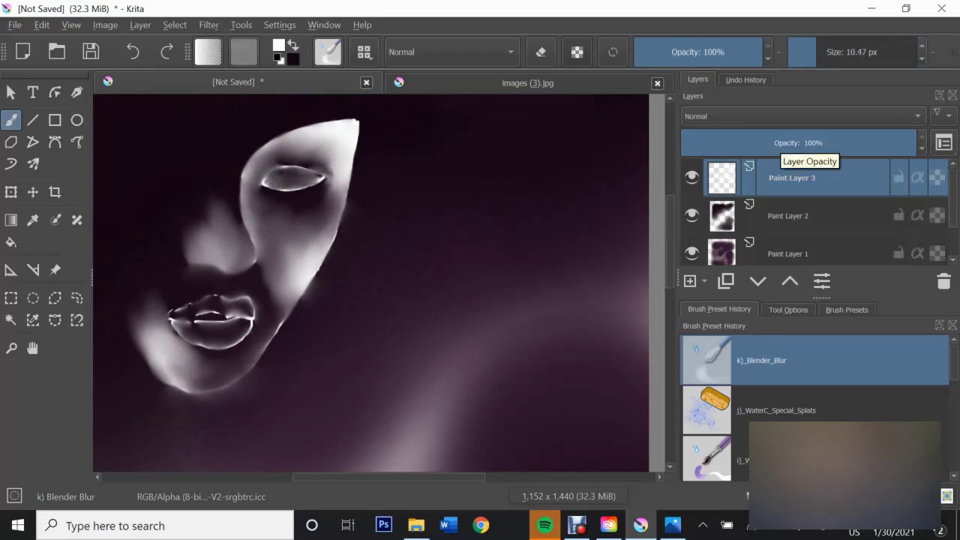
On new Paint Layer 4, paint black inside the eye with Wet Paint Details
key(Insert)
key(x)
click(706, 456)
mouse_move(270, 182)
mouse_down()
mouse_move(295, 172)
mouse_move(316, 186)
mouse_up()
key(slash)
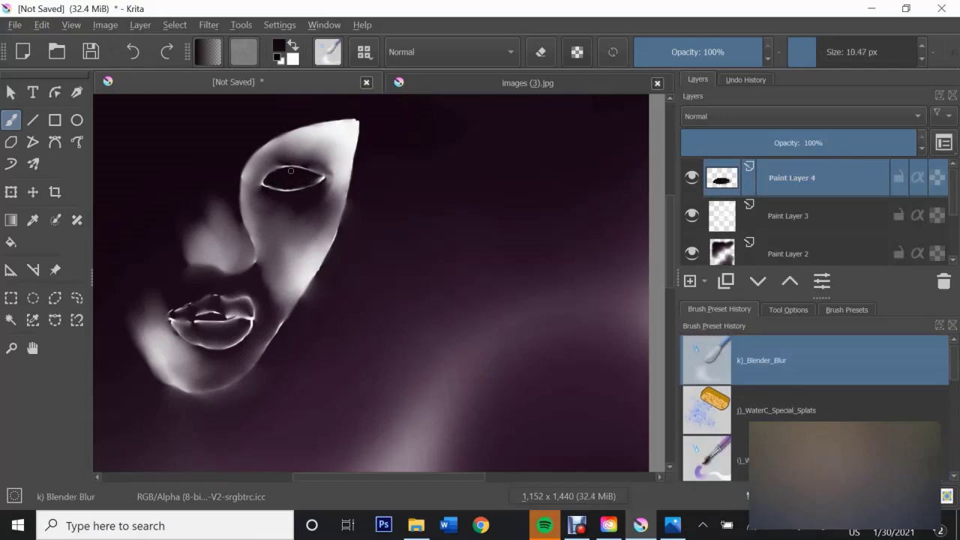
On a new layer, paint pink over the brow, cheek, nose and both lips
click(279, 46)
click(602, 495)
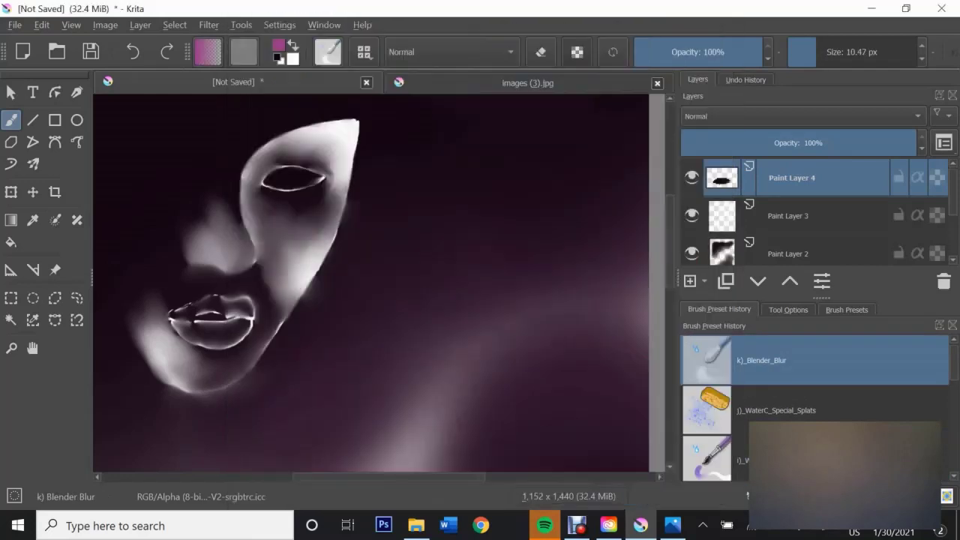
key(Insert)
key(slash)
drag(302, 155, 326, 148)
drag(257, 216, 325, 210)
drag(211, 241, 220, 236)
drag(172, 312, 223, 298)
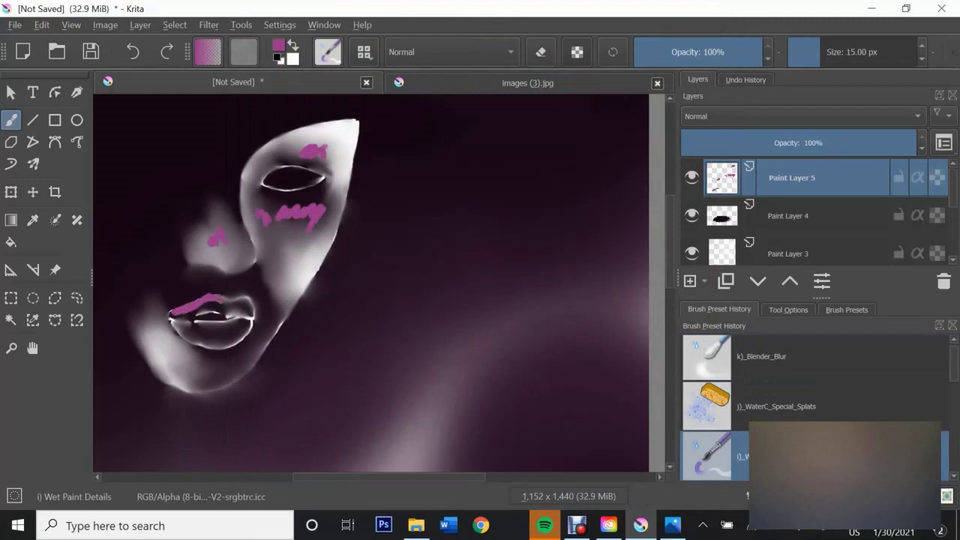
drag(181, 329, 242, 335)
Blur the pink on the upper lip and under the eye, and blur it off the brow
key(slash)
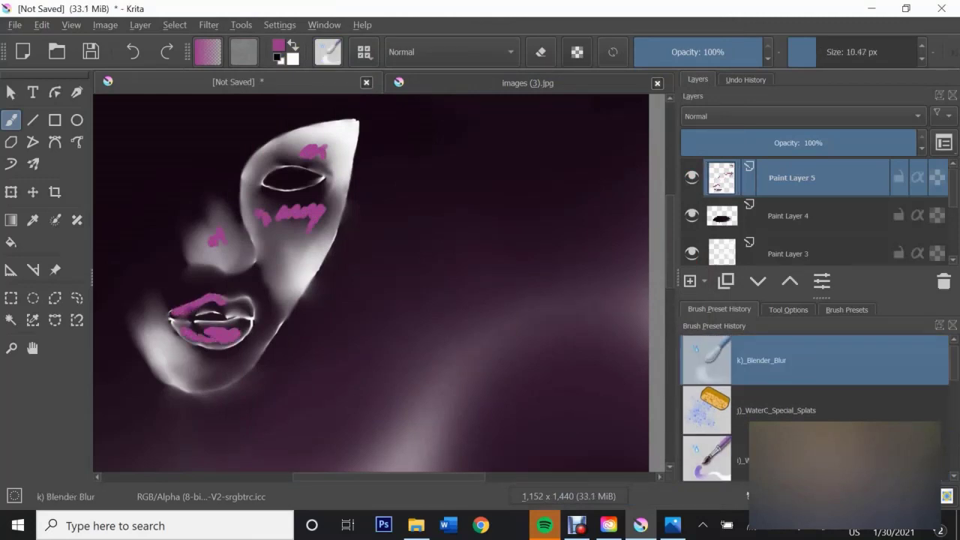
key(bracketright)
mouse_move(216, 303)
mouse_down()
mouse_move(203, 313)
mouse_move(234, 335)
mouse_move(248, 329)
mouse_move(218, 303)
mouse_up()
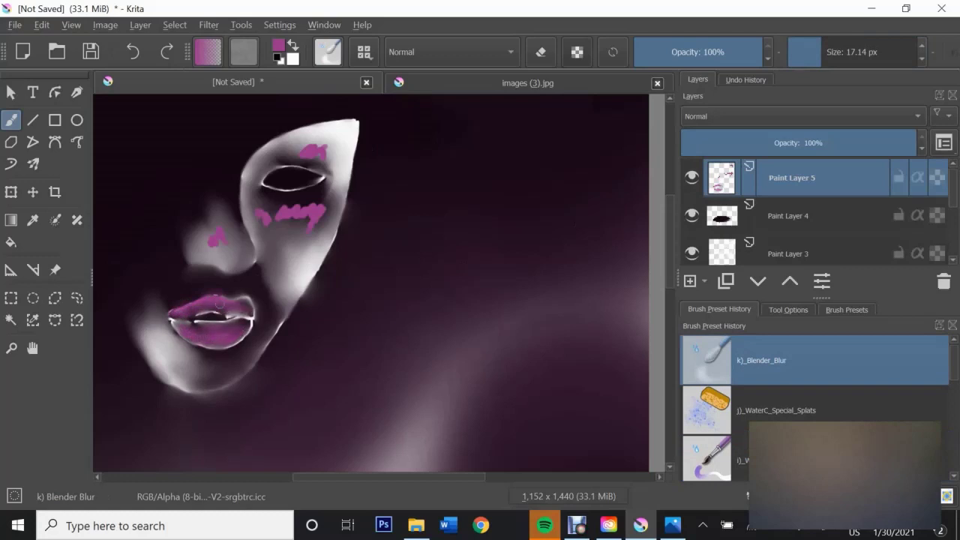
mouse_move(264, 197)
mouse_down()
mouse_move(259, 225)
mouse_move(330, 218)
mouse_move(322, 225)
mouse_up()
key(bracketright)
key(bracketright)
drag(339, 142, 304, 154)
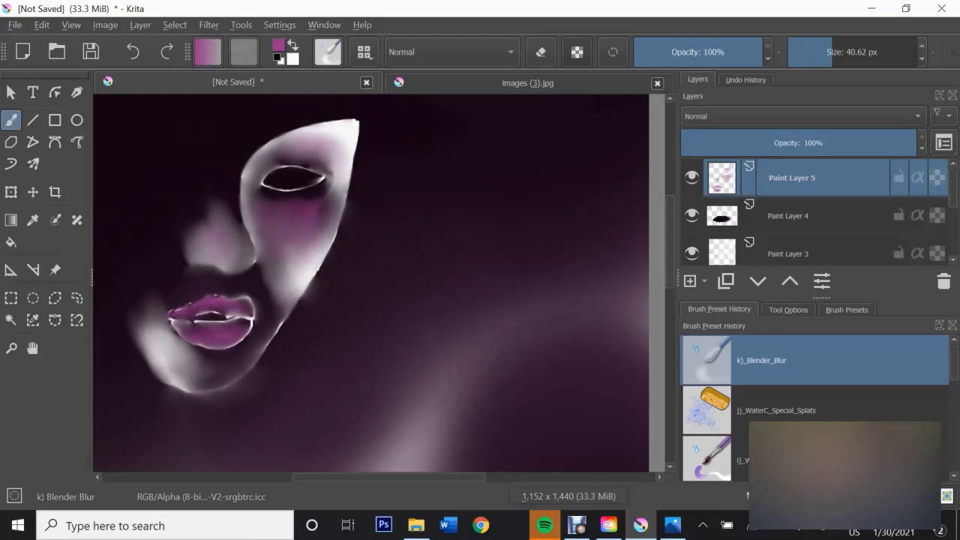
On another new layer, paint fine white highlights along the upper lip
key(Insert)
key(x)
key(slash)
key(bracketleft)
key(bracketleft)
drag(168, 313, 229, 298)
key(slash)
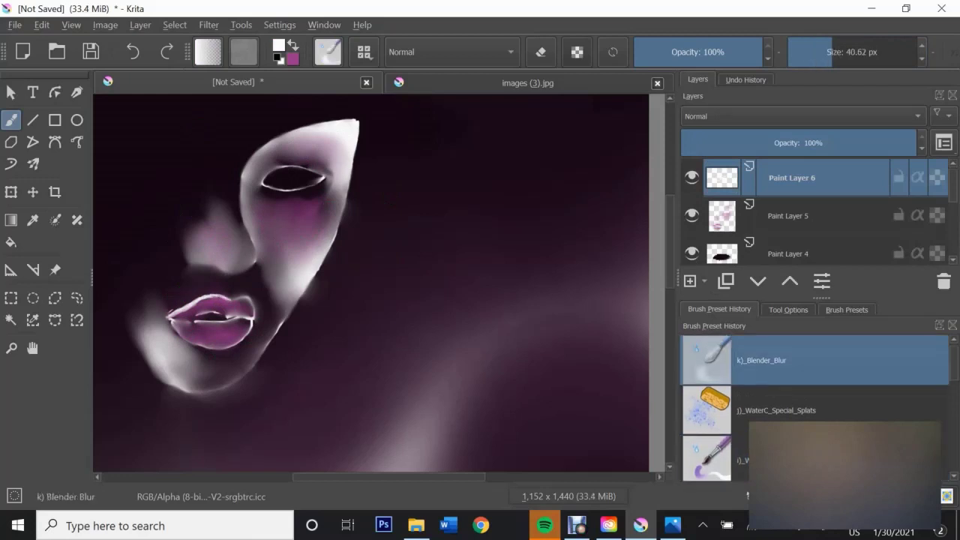
Step between Paint Layers 3 and 6, add empty Paint Layer 7 and reset colours
key(Page_Down)
key(Page_Down)
key(Page_Down)
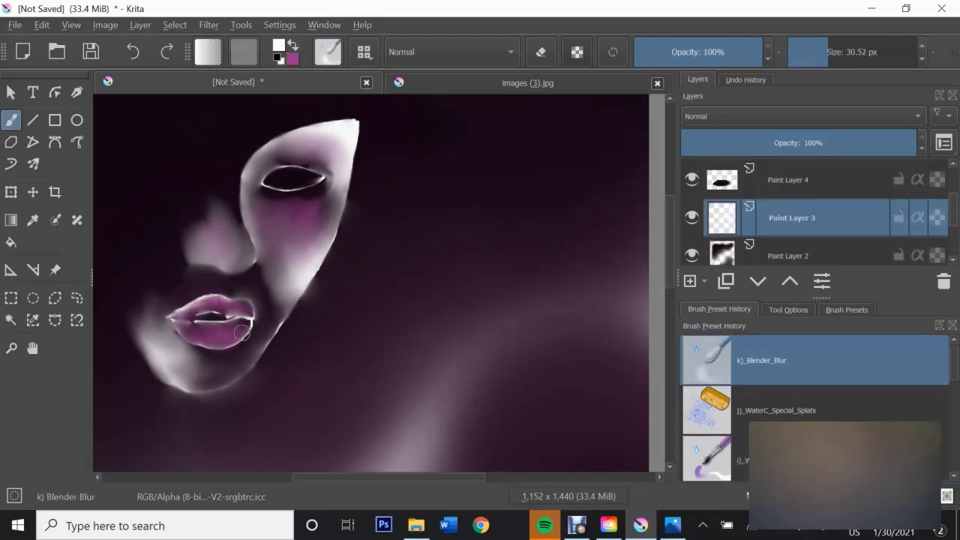
key(bracketleft)
key(bracketleft)
key(bracketleft)
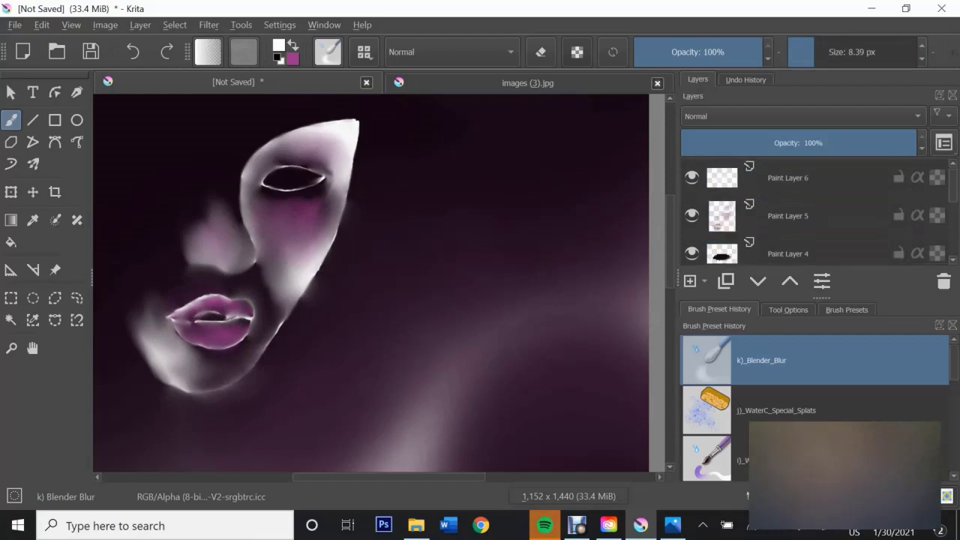
key(Page_Up)
key(Page_Up)
key(Page_Up)
key(Page_Down)
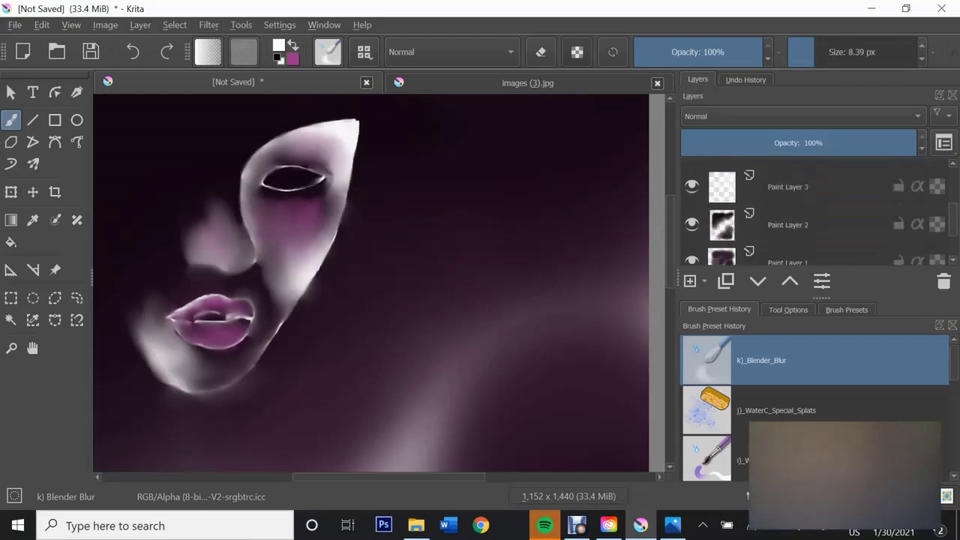
key(Page_Up)
key(Insert)
key(d)
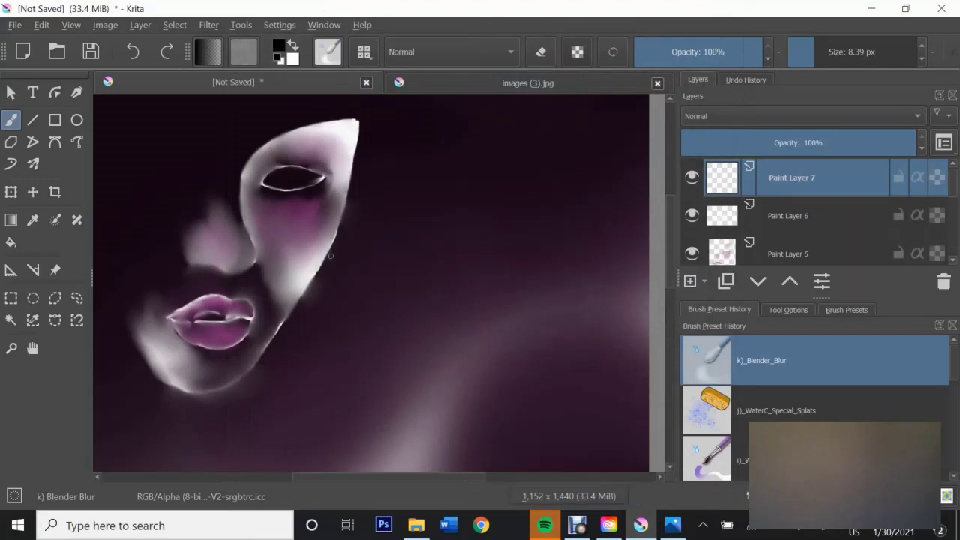
Paint a dark line between the lips with Wet Paint Details
click(825, 454)
mouse_move(231, 318)
mouse_down()
mouse_move(245, 319)
mouse_move(233, 339)
mouse_move(183, 330)
mouse_move(199, 309)
mouse_up()
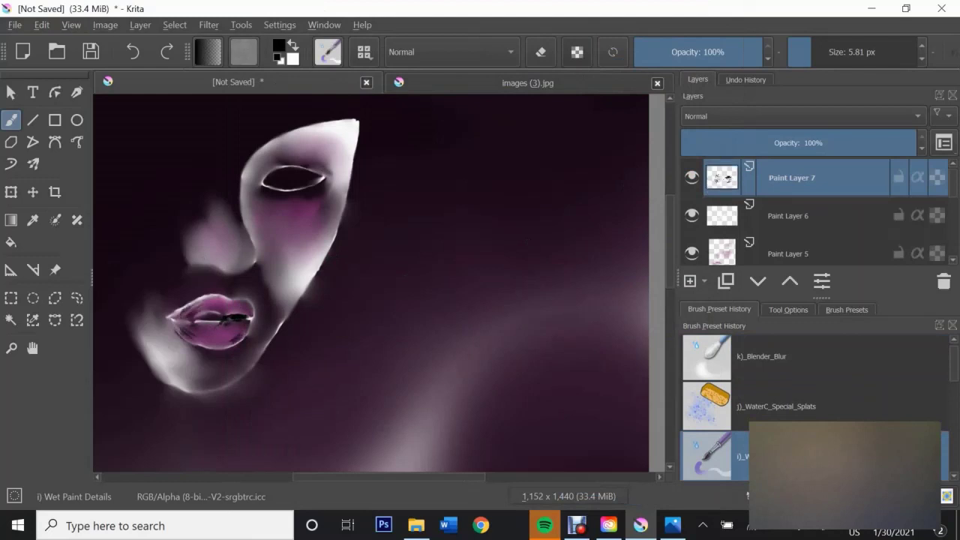
key(slash)
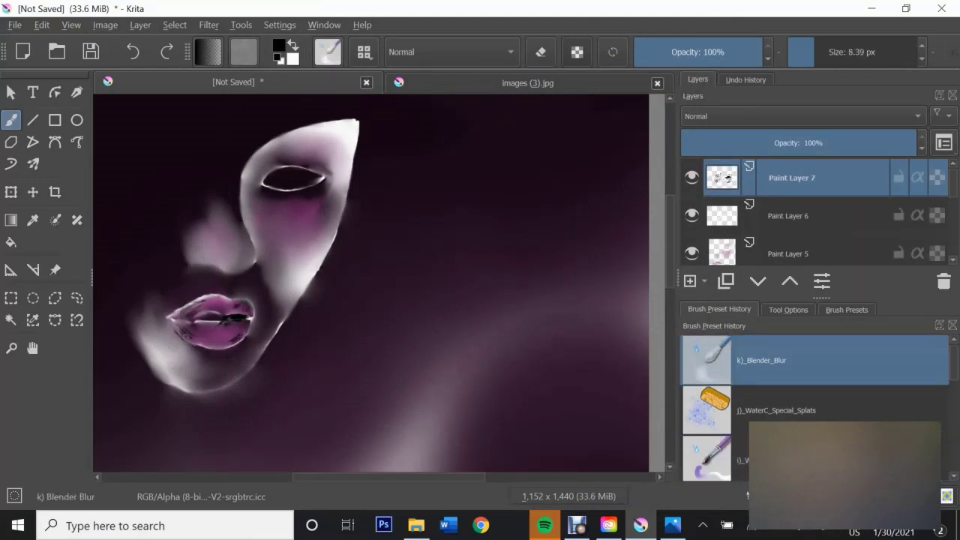
key(bracketright)
key(bracketright)
key(bracketright)
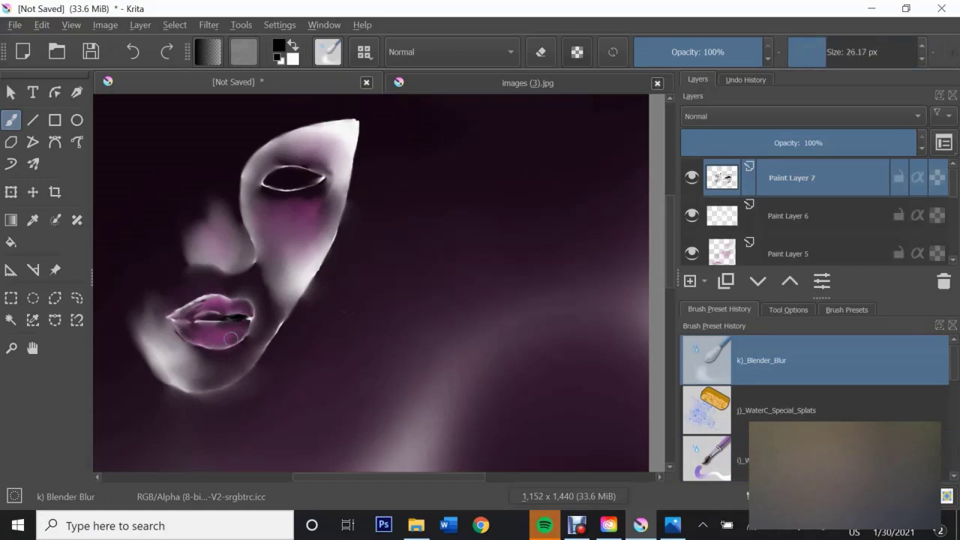
On new layers, paint dark strokes at the left lip corner and blend the corner soft
key(Insert)
key(slash)
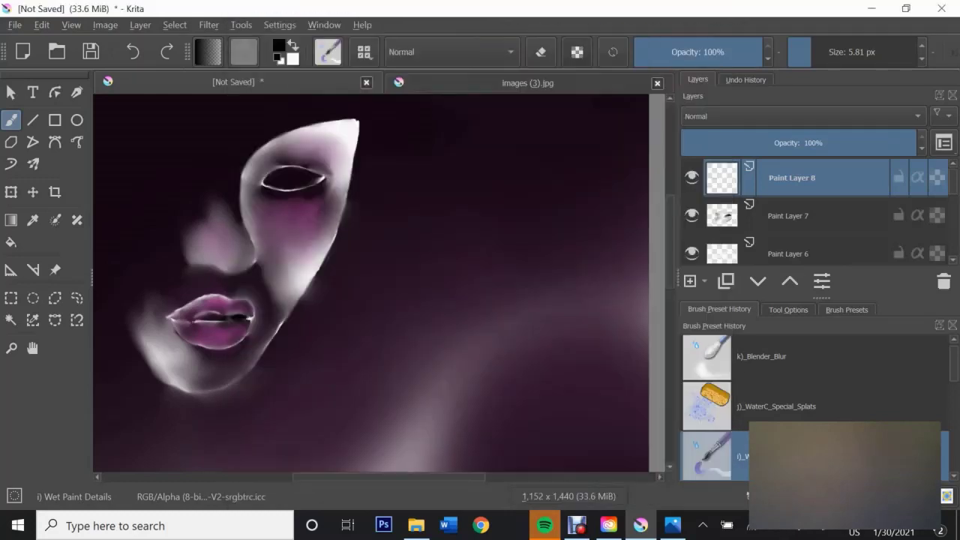
drag(181, 321, 198, 335)
key(/)
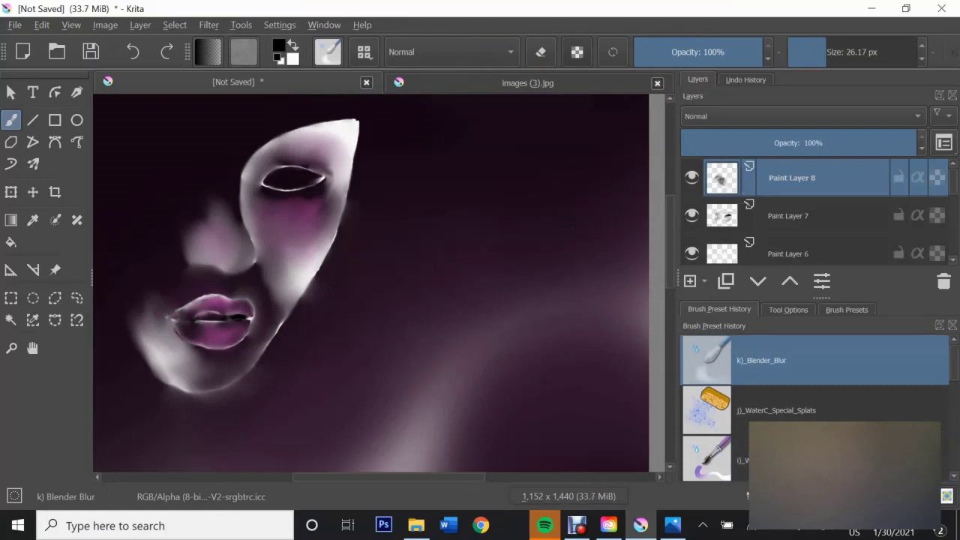
key(Insert)
key(/)
key(x)
key(/)
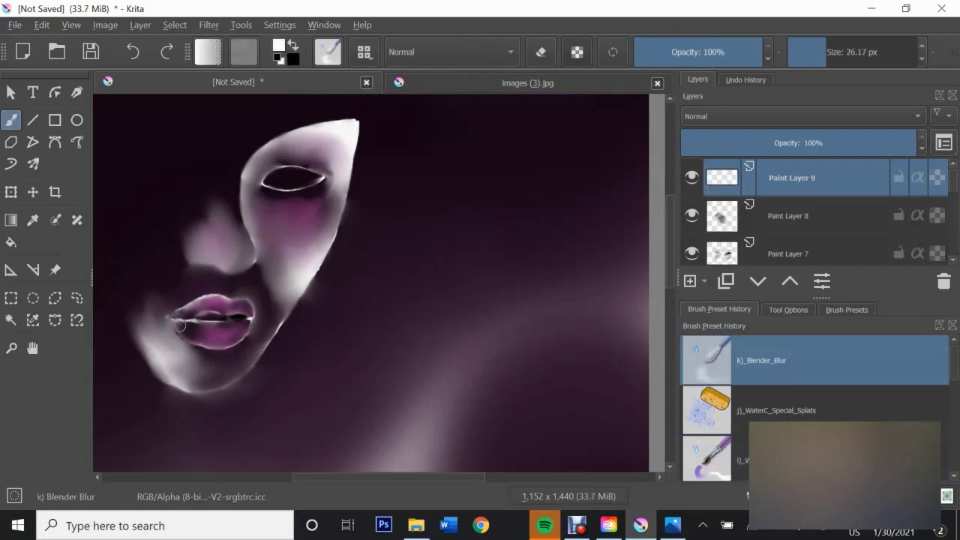
drag(188, 322, 196, 315)
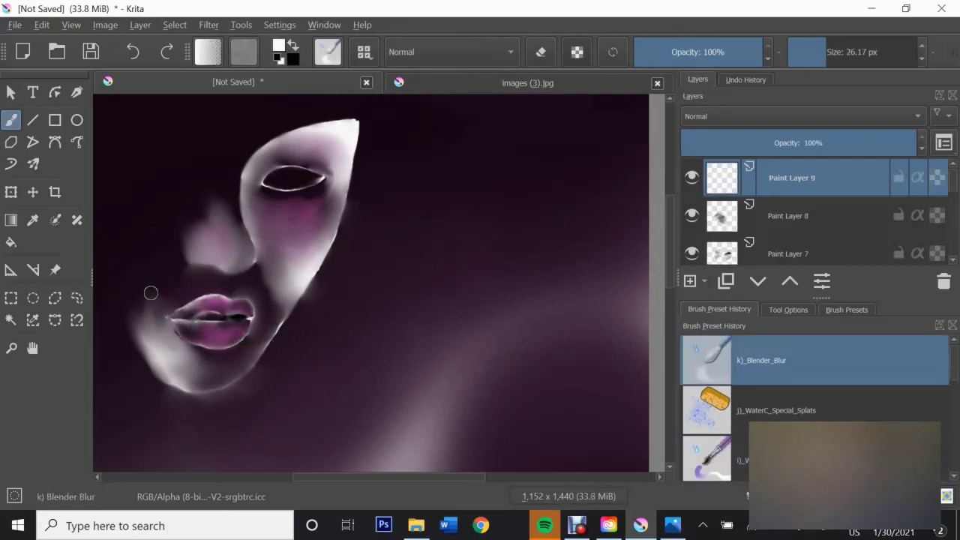
On new layers, blend pale tones left of the nose; undo a stray bright cheek stroke
key(Insert)
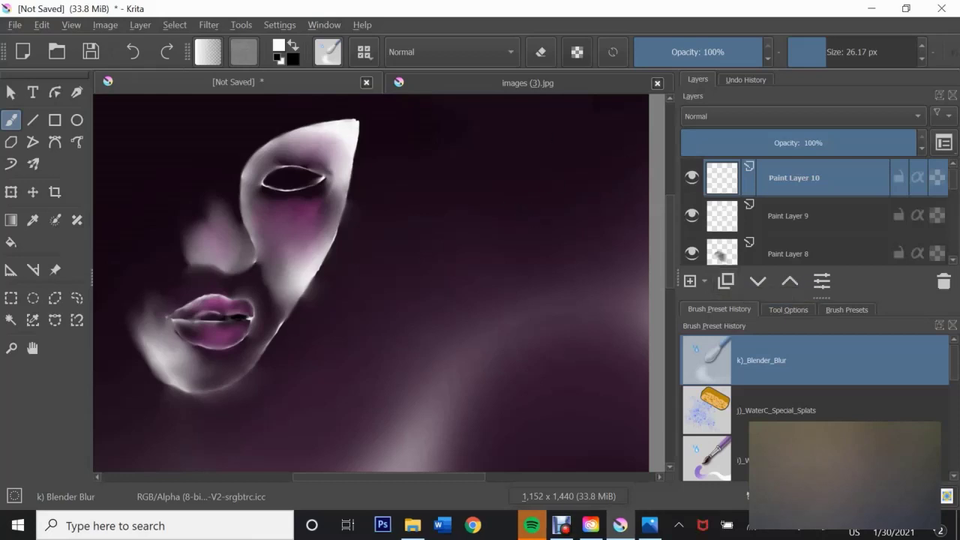
mouse_move(171, 299)
mouse_down()
mouse_move(203, 278)
mouse_move(169, 297)
mouse_move(186, 277)
mouse_up()
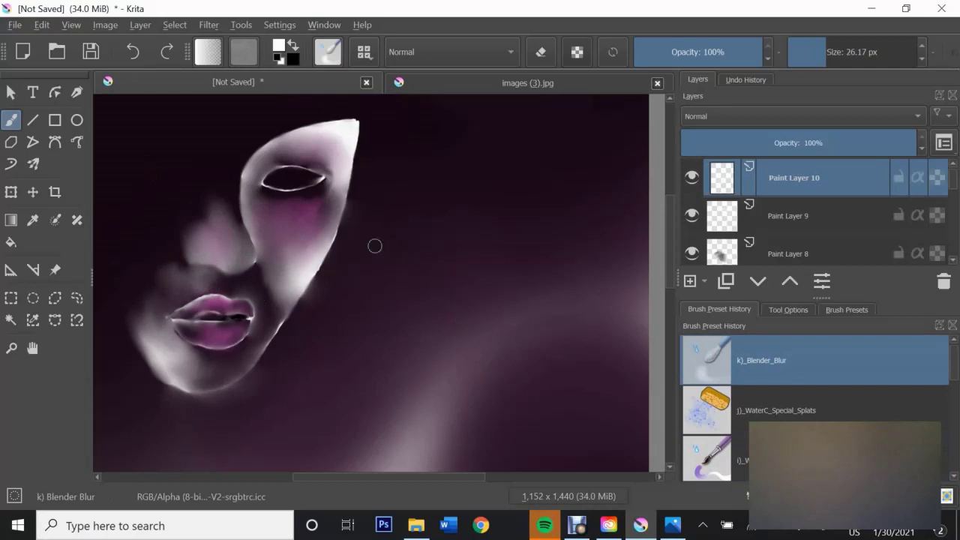
click(690, 280)
click(709, 454)
drag(254, 259, 247, 275)
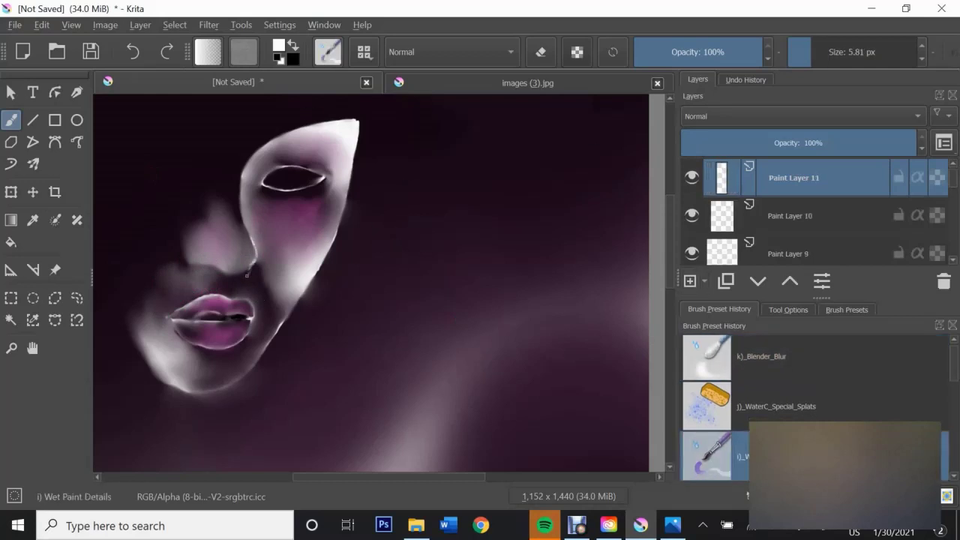
key(ctrl+z)
key(slash)
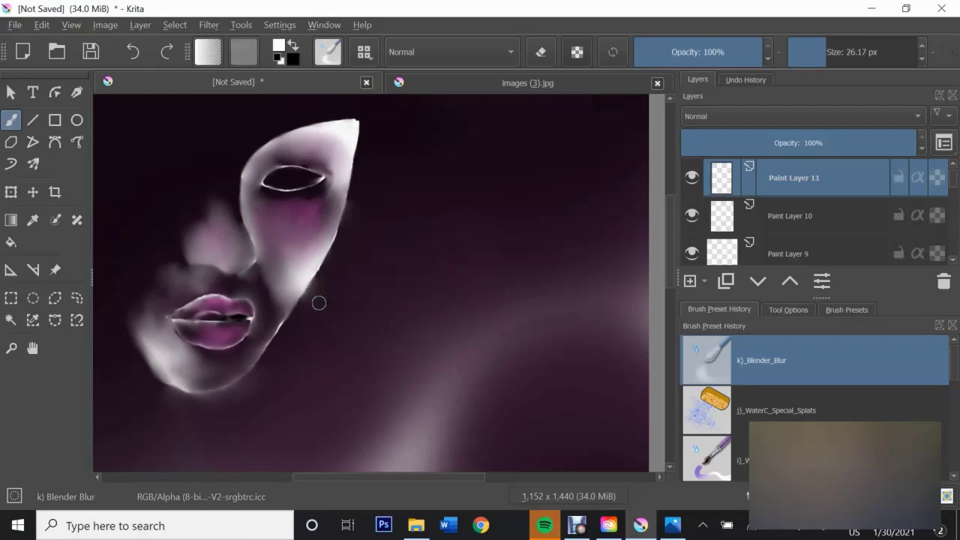
click(690, 281)
Paint black Ink-3 Gpen tear drips below the left eye and blend them at 14.21 px
key(x)
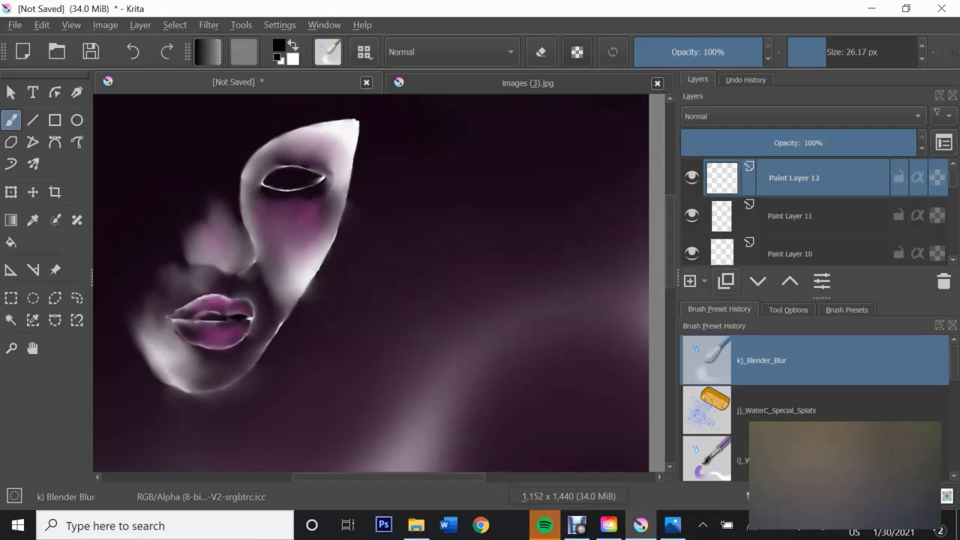
key(slash)
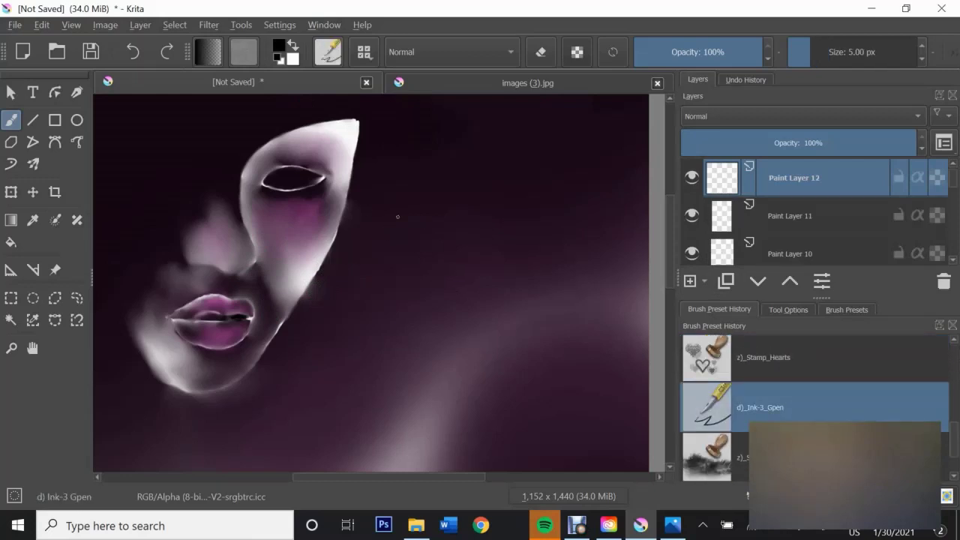
drag(262, 194, 275, 240)
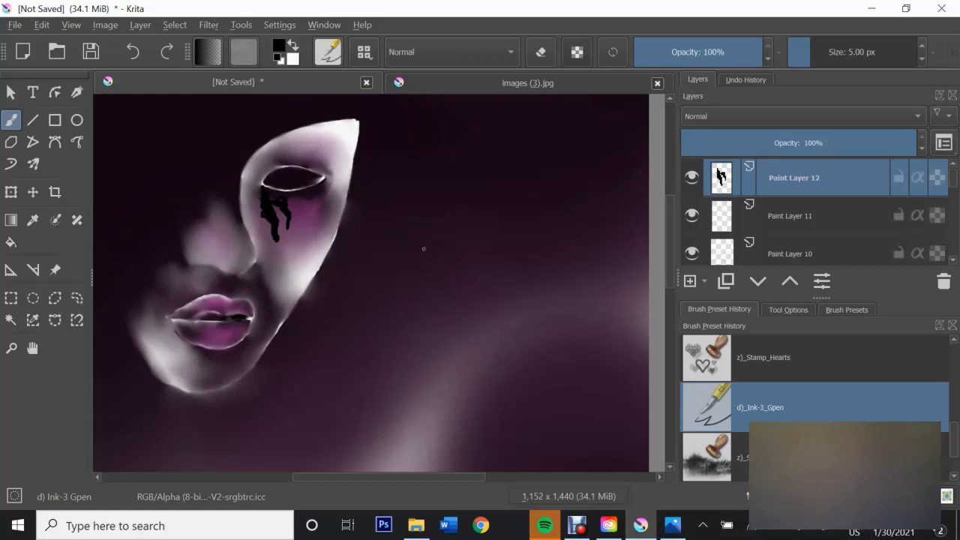
key(slash)
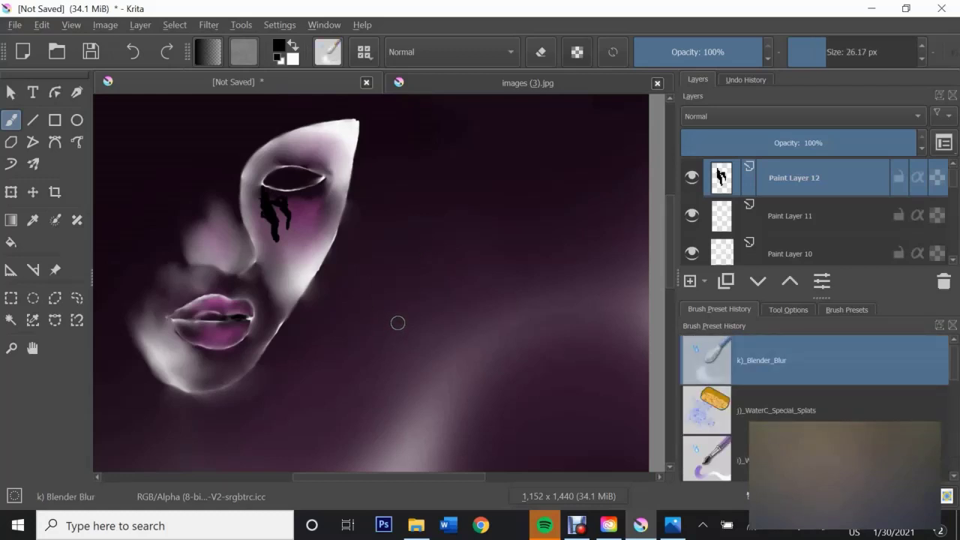
drag(271, 214, 261, 199)
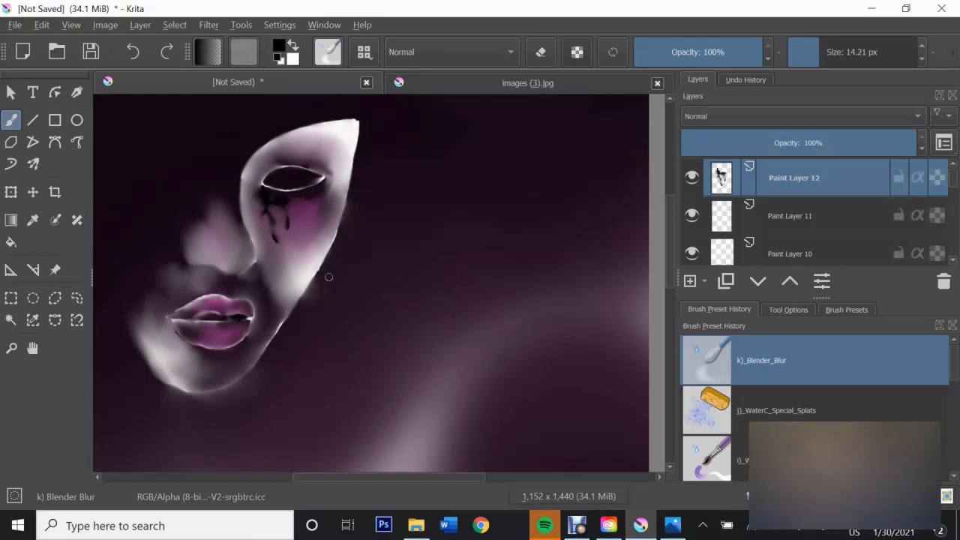
click(705, 453)
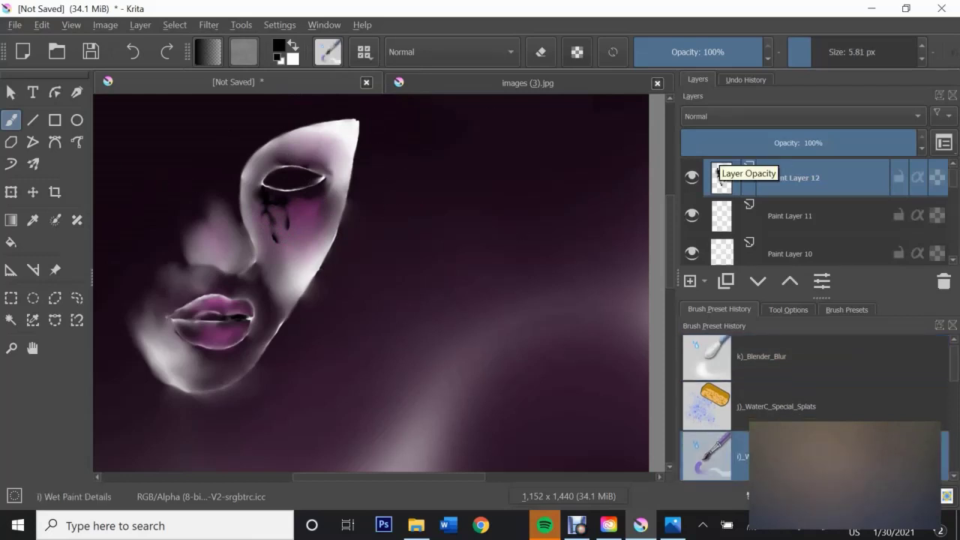
key(x)
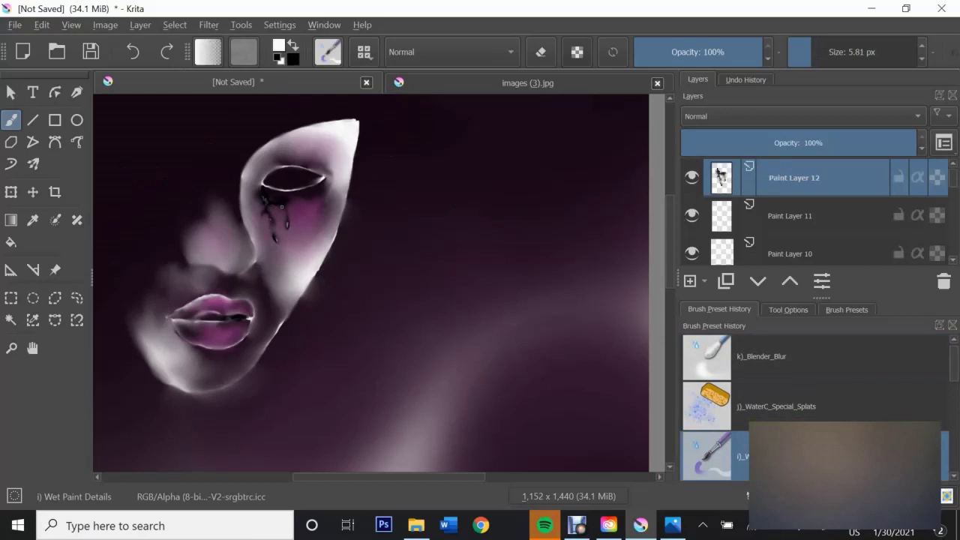
key(slash)
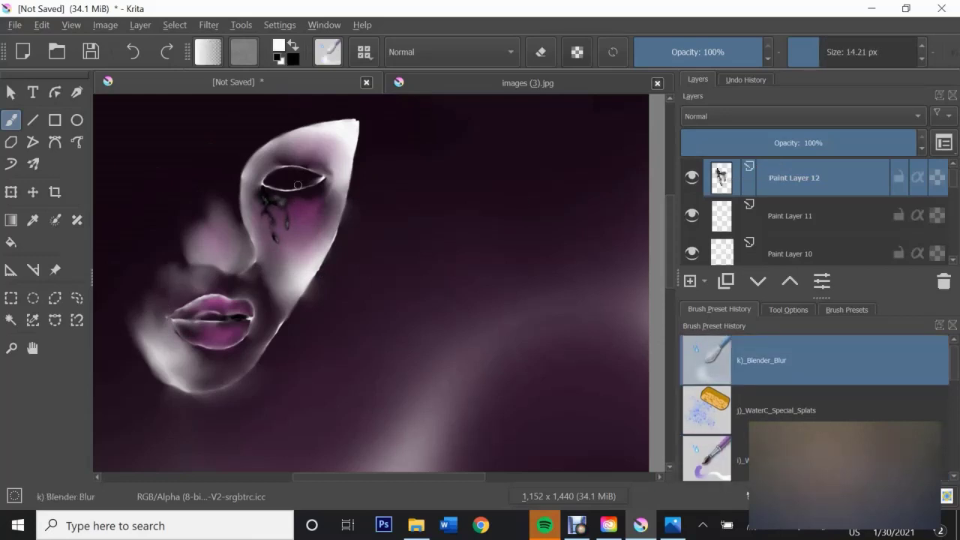
click(690, 281)
key(x)
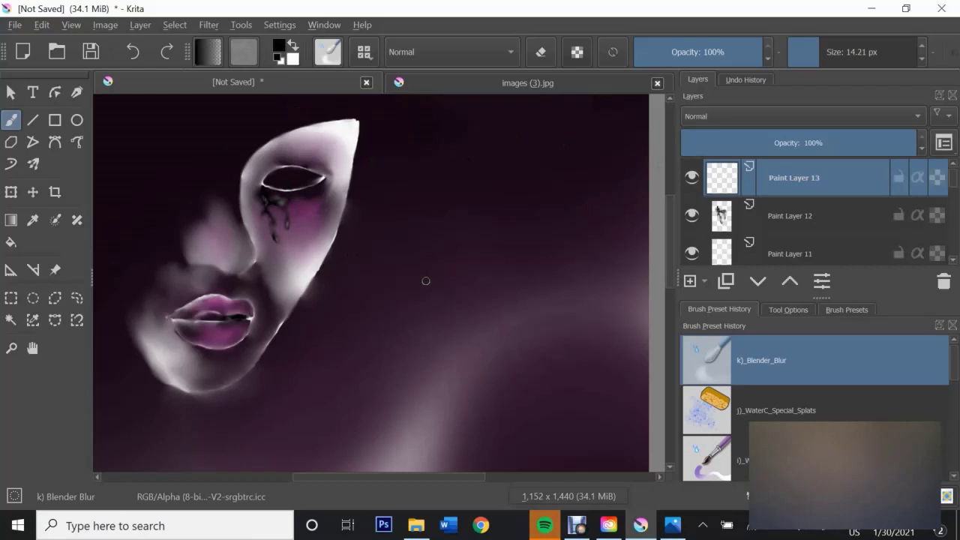
On a new layer, paint white Wet Paint Details strokes along the jaw beside the lips
key(Insert)
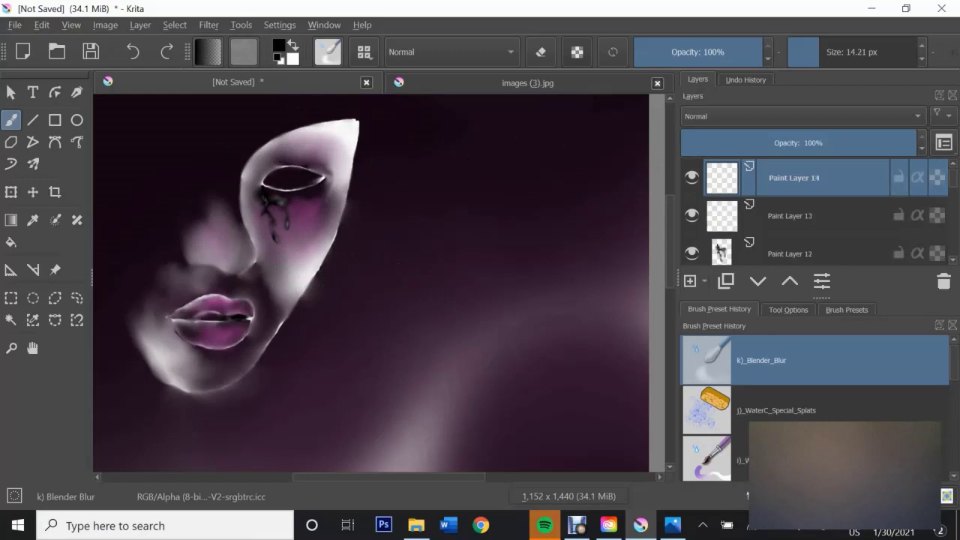
key(x)
click(707, 457)
drag(274, 289, 241, 360)
key(slash)
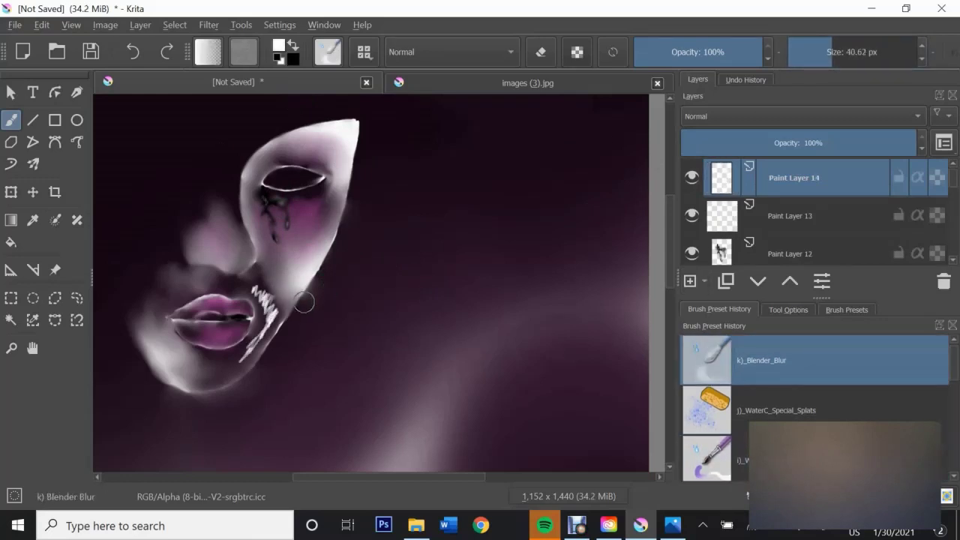
Blend away the white jaw strokes beside the lips and add an empty layer
drag(304, 304, 294, 275)
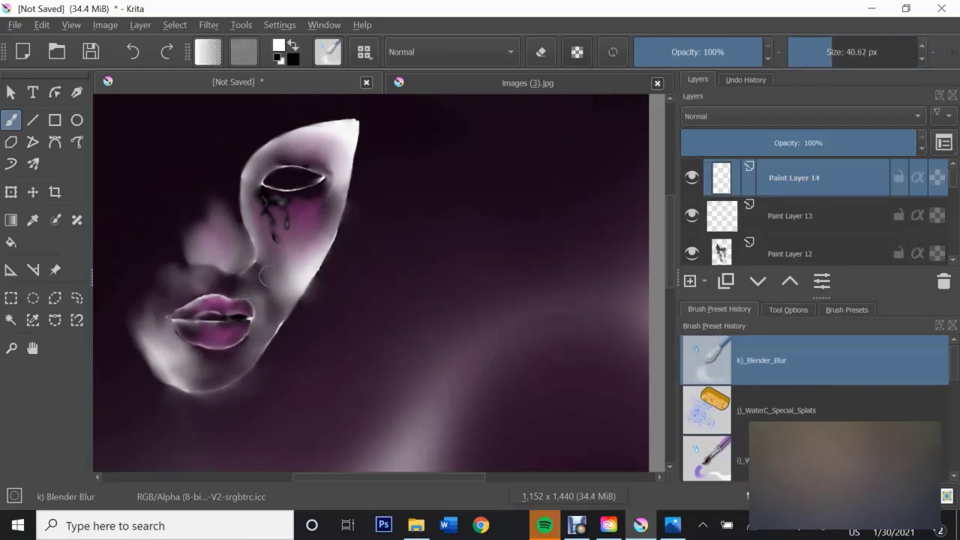
key(Insert)
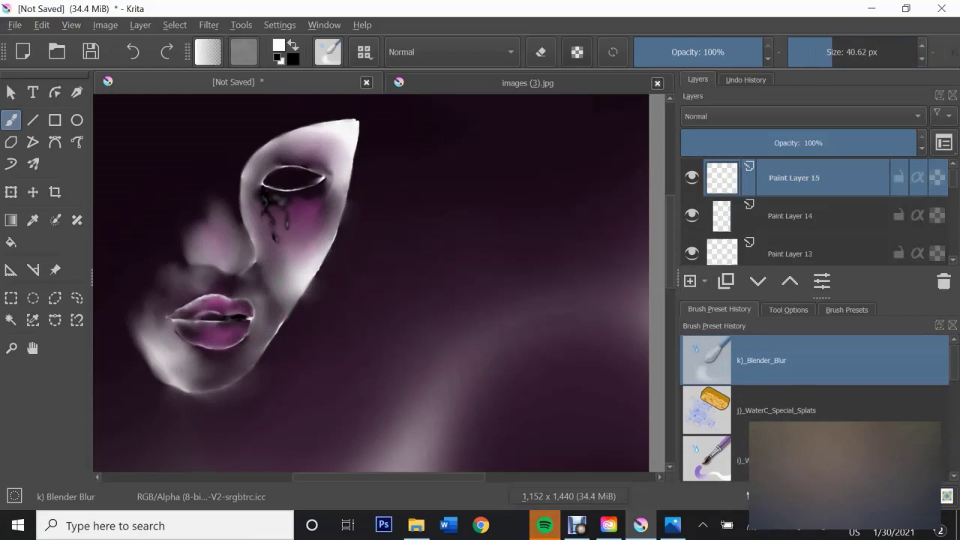
key(slash)
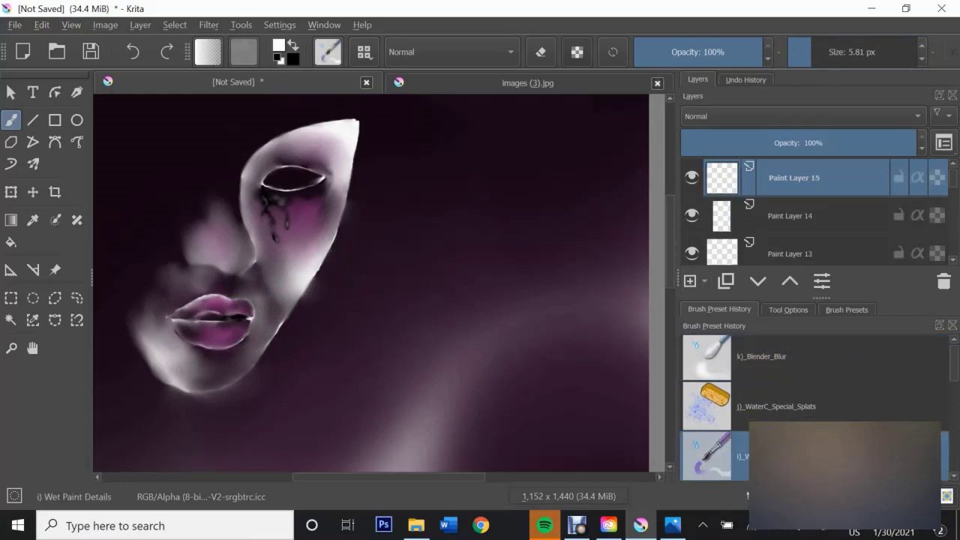
key(slash)
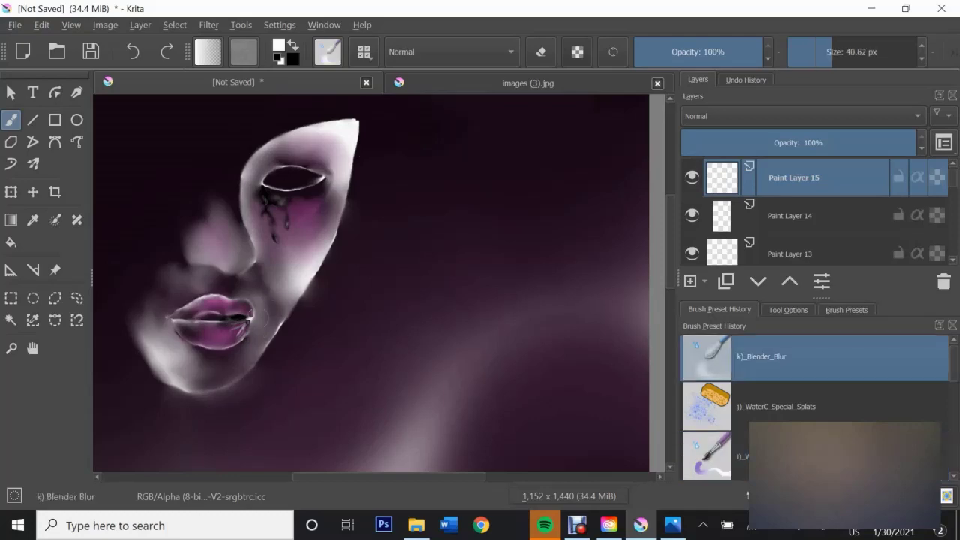
On a new layer, set the painting colour to dark plum #2b1822
key(Insert)
key(slash)
click(279, 46)
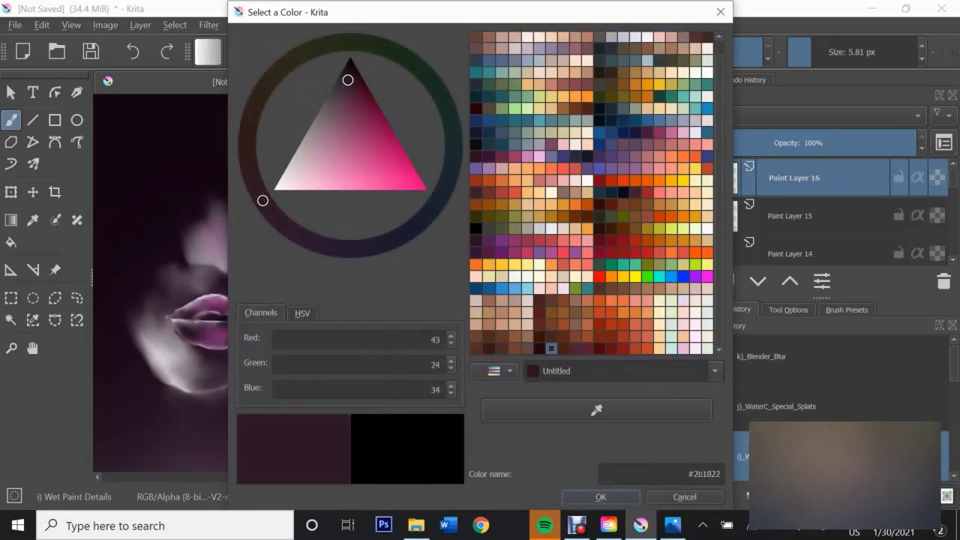
click(601, 497)
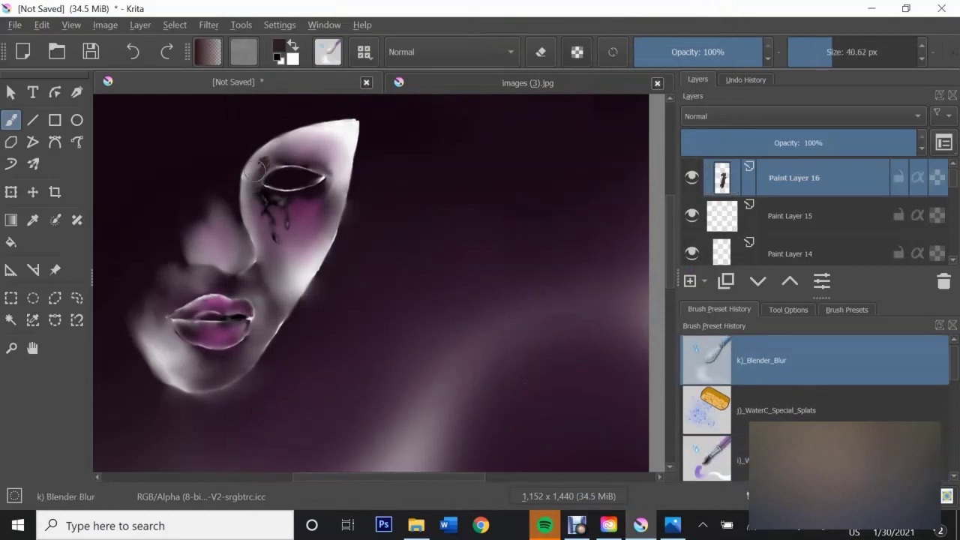
key(slash)
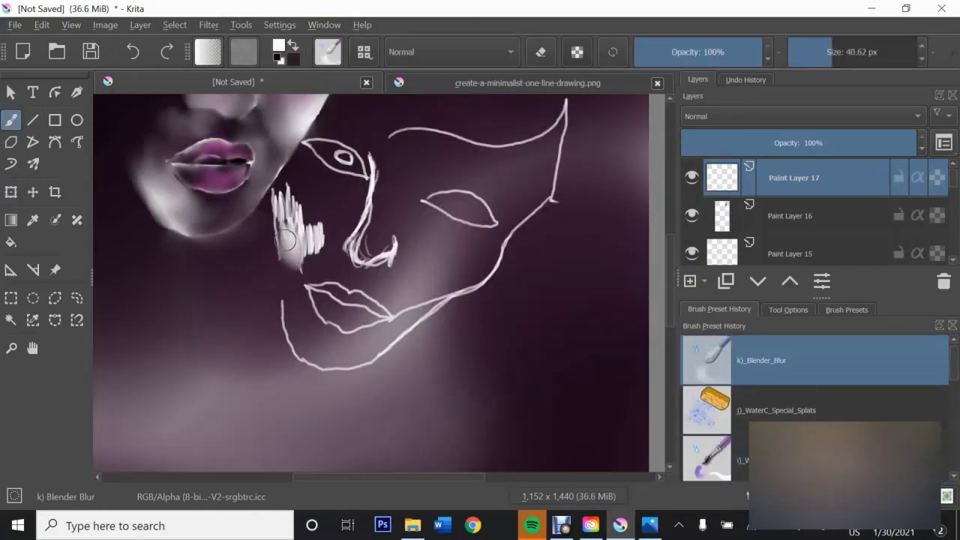
Smear the chin, nose, right eye, jaw, forehead and upper lip lines soft with Blender_Blur
drag(290, 216, 300, 165)
drag(330, 232, 349, 266)
drag(296, 323, 296, 364)
mouse_move(371, 161)
mouse_down()
mouse_move(360, 249)
mouse_move(394, 259)
mouse_move(353, 225)
mouse_up()
drag(424, 201, 480, 214)
drag(398, 319, 561, 192)
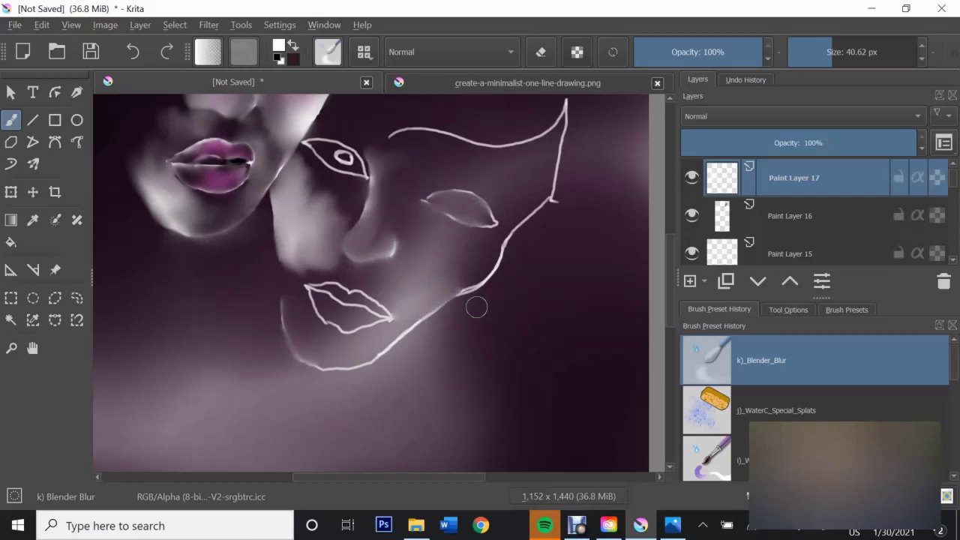
drag(401, 141, 532, 150)
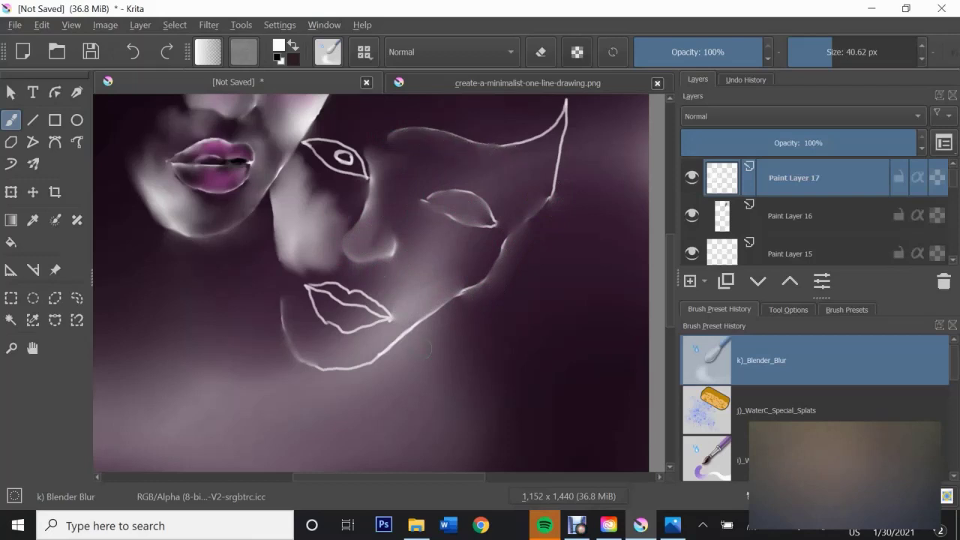
key([)
key([)
key([)
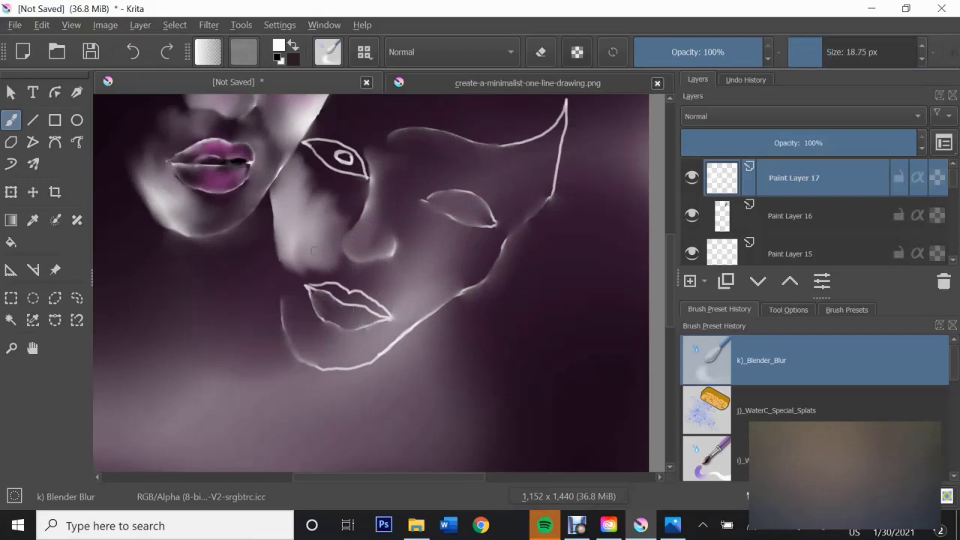
drag(350, 288, 393, 323)
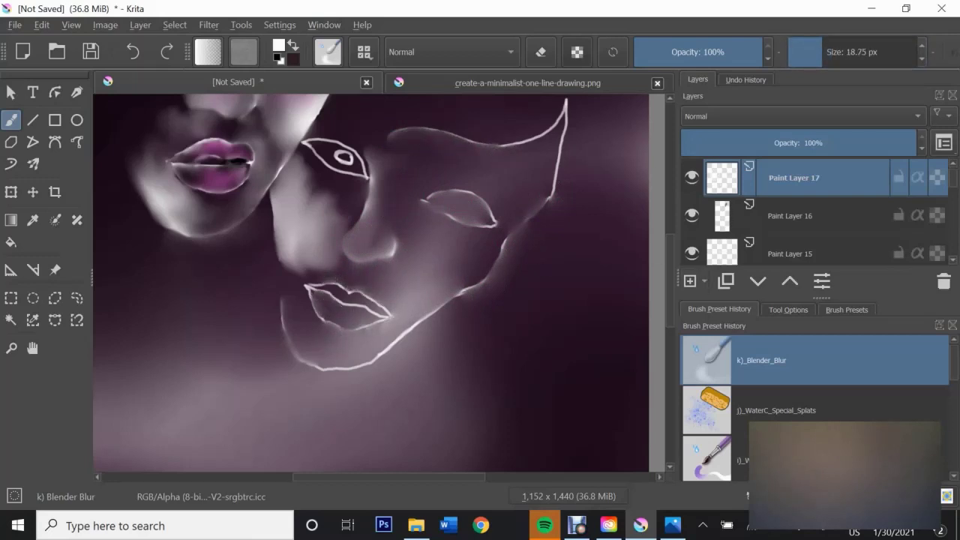
Repaint bright right-jaw and forehead lines, then blur them and the eye outline into a glow
click(706, 458)
mouse_move(559, 169)
mouse_down()
mouse_move(476, 289)
mouse_move(411, 327)
mouse_up()
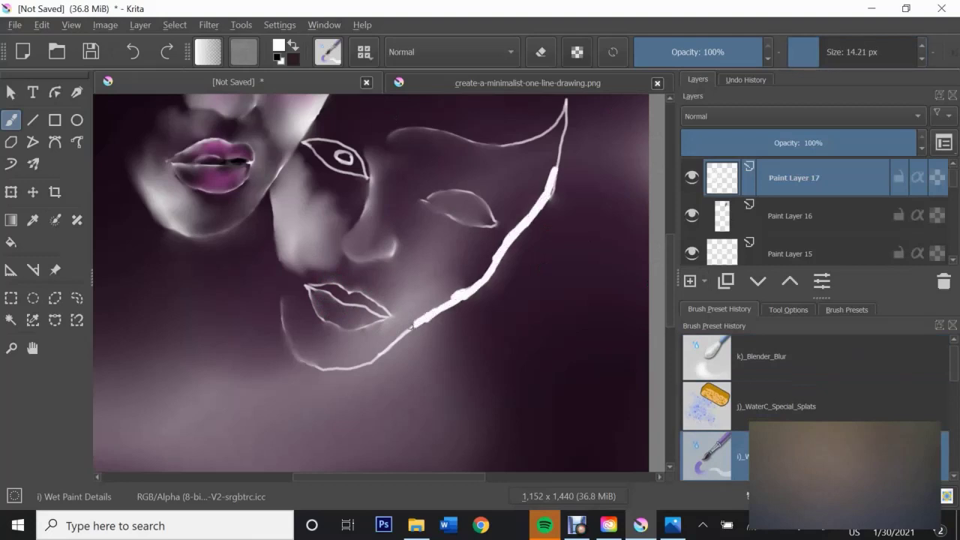
mouse_move(549, 118)
mouse_down()
mouse_move(536, 158)
mouse_move(412, 131)
mouse_move(525, 150)
mouse_move(466, 121)
mouse_move(583, 133)
mouse_move(529, 137)
mouse_up()
key(/)
key(bracketright)
key(bracketright)
key(bracketright)
key(bracketleft)
key(bracketleft)
key(bracketleft)
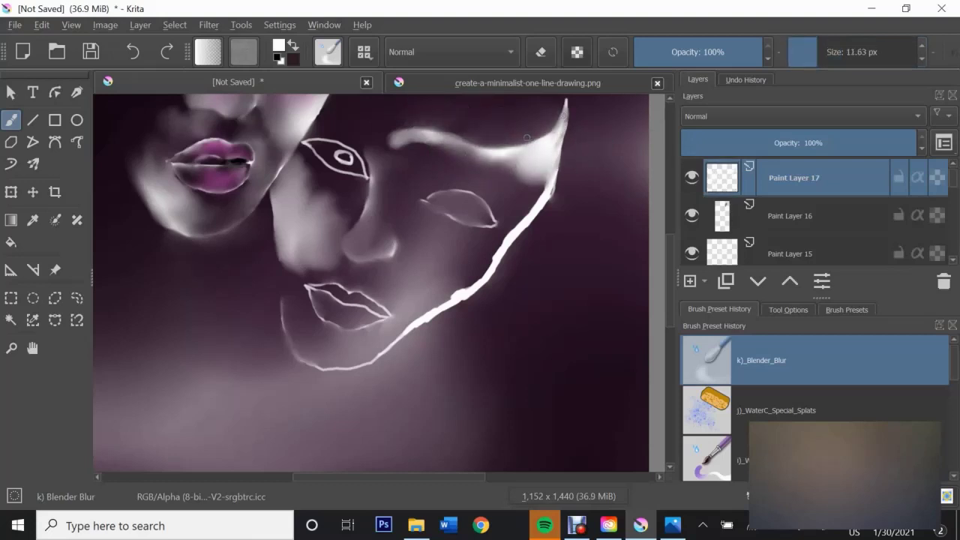
key(bracketright)
key(bracketright)
key(bracketright)
drag(534, 186, 518, 225)
mouse_move(551, 169)
mouse_down()
mouse_move(495, 248)
mouse_move(401, 338)
mouse_up()
drag(512, 260, 409, 333)
key(bracketleft)
key(bracketleft)
mouse_move(327, 171)
mouse_down()
mouse_move(366, 150)
mouse_move(310, 141)
mouse_up()
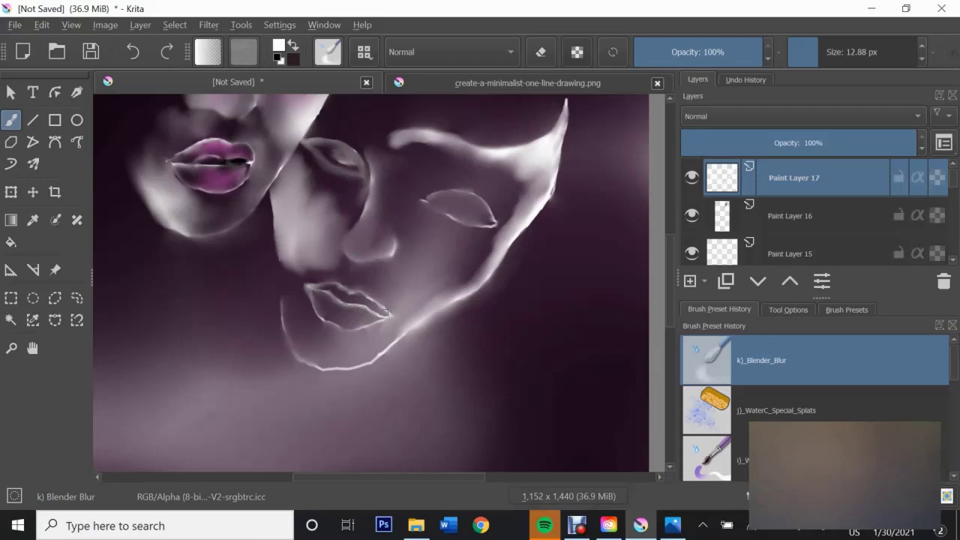
On a new layer, paint a thick white stroke along the chin and start blurring it
key(Insert)
key(slash)
mouse_move(393, 339)
mouse_down()
mouse_move(285, 323)
mouse_move(308, 363)
mouse_move(371, 366)
mouse_move(355, 344)
mouse_move(321, 342)
mouse_move(337, 358)
mouse_up()
key(slash)
key(bracketright)
key(bracketright)
key(bracketright)
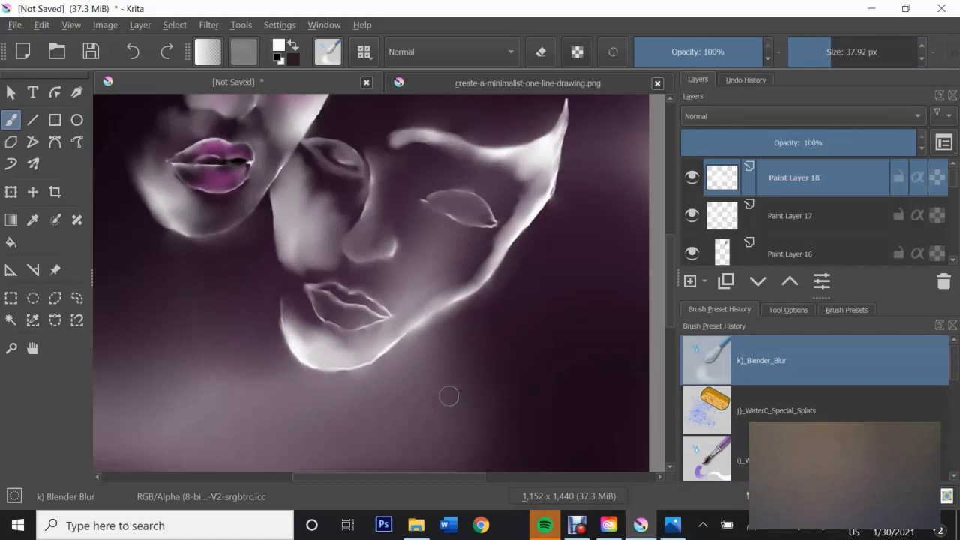
On Paint Layer 17, blend the right jawline toward the cheek and darken the shadow between the faces
key(Page_Down)
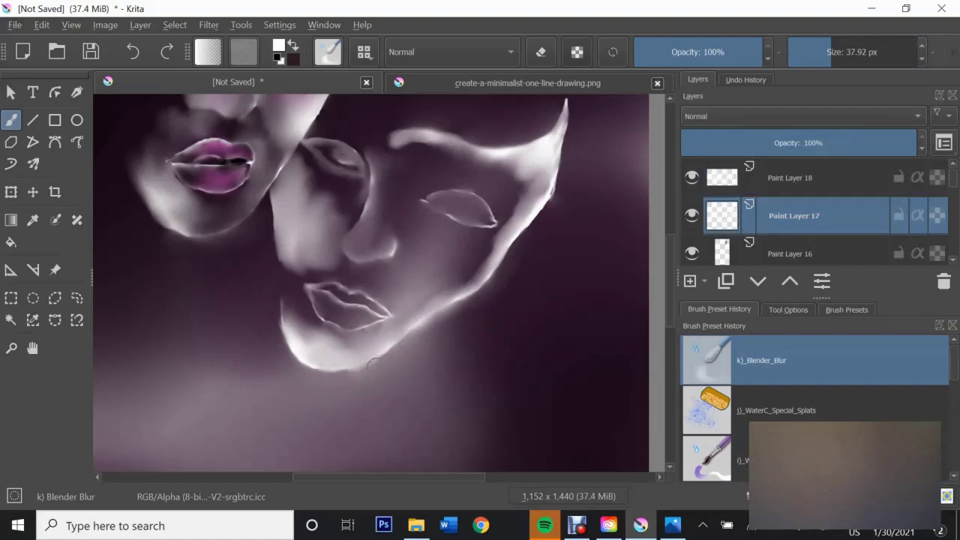
mouse_move(332, 364)
mouse_down()
mouse_move(409, 330)
mouse_move(475, 264)
mouse_up()
key(slash)
key(slash)
mouse_move(390, 331)
mouse_down()
mouse_move(365, 348)
mouse_move(343, 341)
mouse_up()
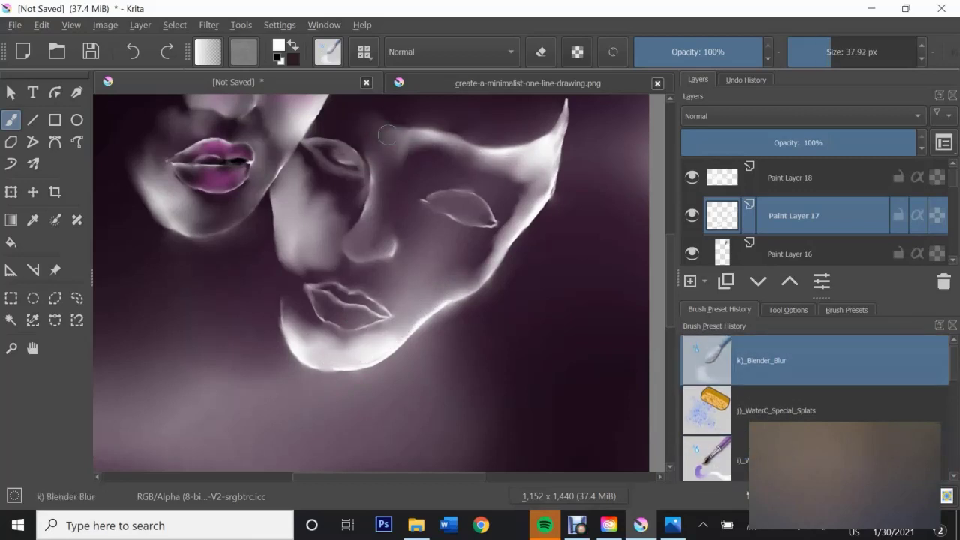
mouse_move(341, 210)
mouse_down()
mouse_move(300, 180)
mouse_move(341, 214)
mouse_move(310, 264)
mouse_move(300, 255)
mouse_up()
On a new layer, paint dark red strokes beside the eye, upper right, cheek, lips and chin
key(Insert)
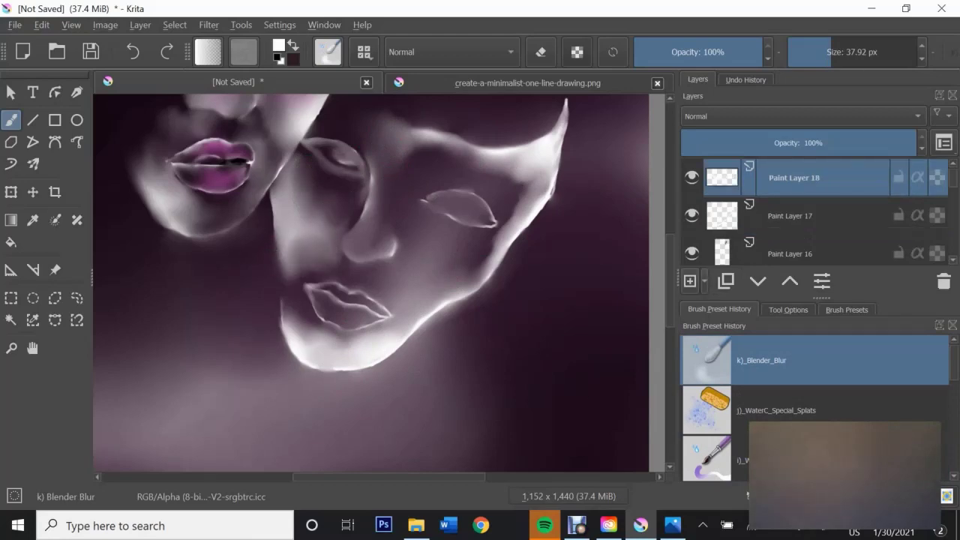
key(slash)
click(279, 46)
click(601, 497)
drag(345, 108, 405, 214)
drag(555, 146, 522, 214)
drag(447, 218, 428, 261)
drag(368, 277, 399, 292)
mouse_move(406, 324)
mouse_down()
mouse_move(326, 346)
mouse_move(334, 360)
mouse_move(405, 328)
mouse_up()
Blur the dark red strokes into the skin with Blender_Blur across chin, cheek, eye and upper face
key(slash)
drag(372, 277, 401, 297)
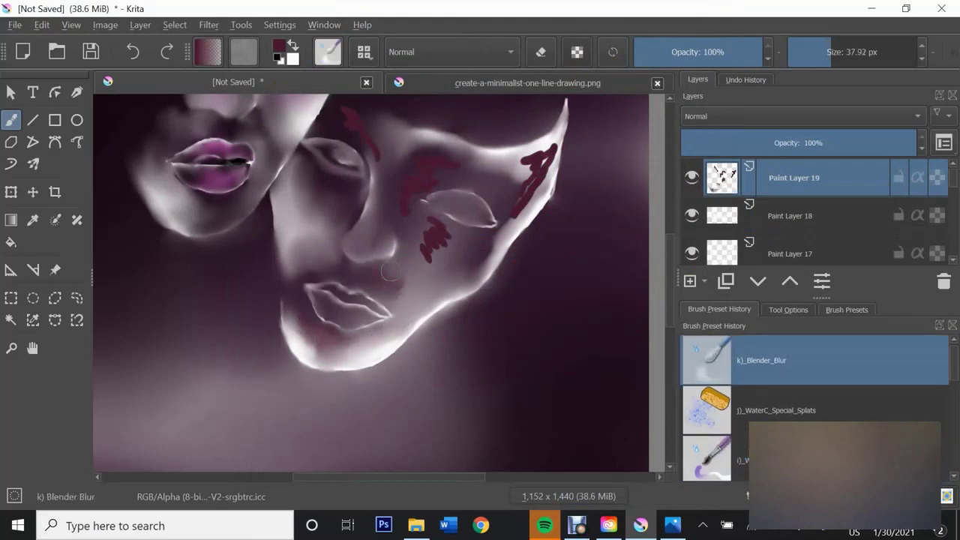
drag(432, 225, 440, 258)
drag(551, 146, 501, 204)
drag(510, 154, 540, 192)
drag(409, 172, 446, 180)
drag(419, 228, 457, 162)
drag(375, 158, 350, 117)
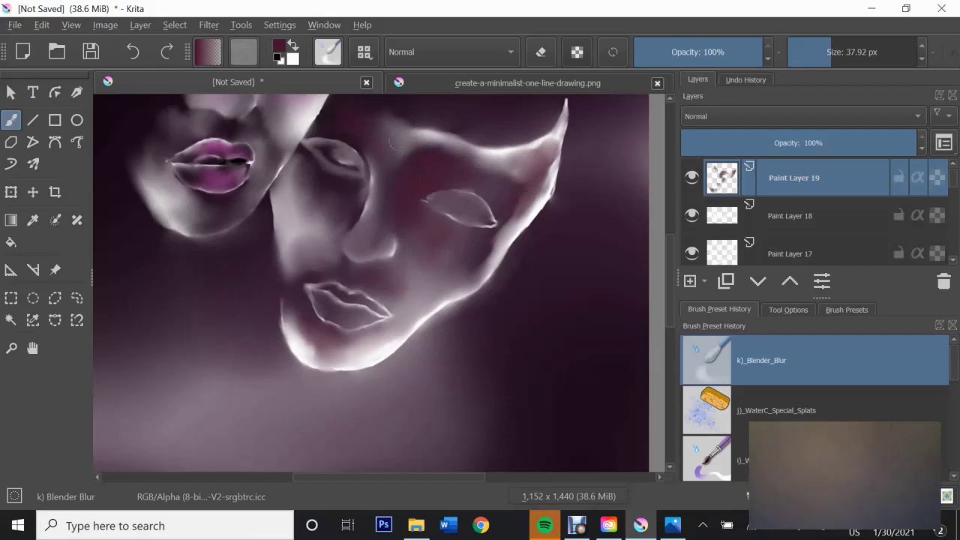
Paint and soften a dark eyelid above the eye, then add a white highlight layer
key(Insert)
click(716, 448)
mouse_move(426, 198)
mouse_down()
mouse_move(454, 188)
mouse_move(484, 201)
mouse_move(432, 199)
mouse_move(446, 218)
mouse_move(439, 225)
mouse_up()
click(761, 360)
key(slash)
key(slash)
key(Insert)
key(x)
Undo the white eyelid highlight and return to Paint Layer 20 without erasing
key(slash)
drag(424, 191, 489, 201)
key(slash)
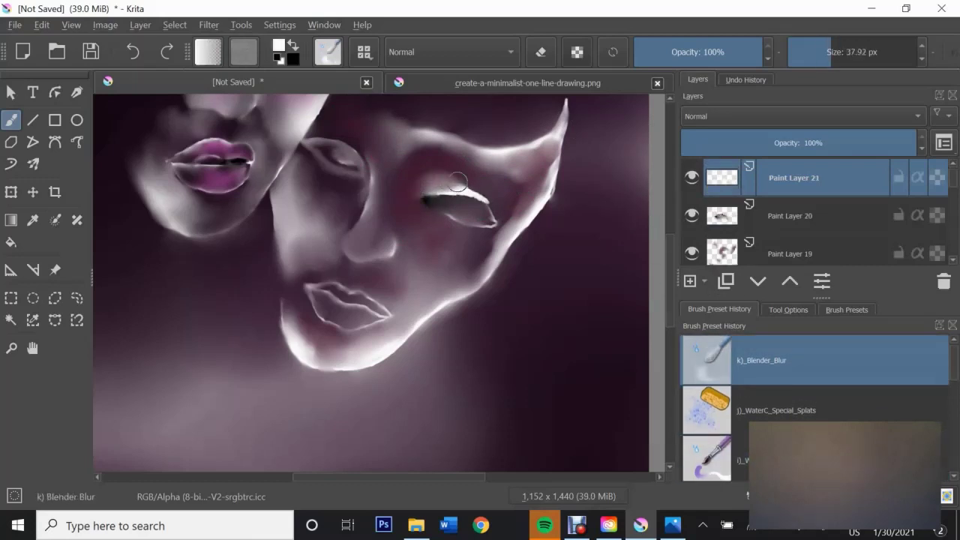
key(ctrl+z)
key(Page_Down)
key(slash)
key(e)
key(slash)
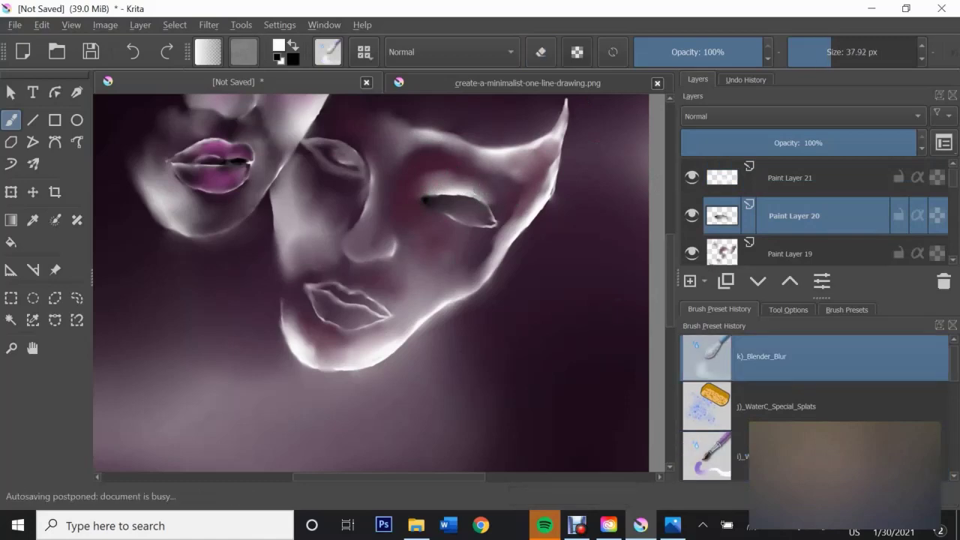
key(Page_Up)
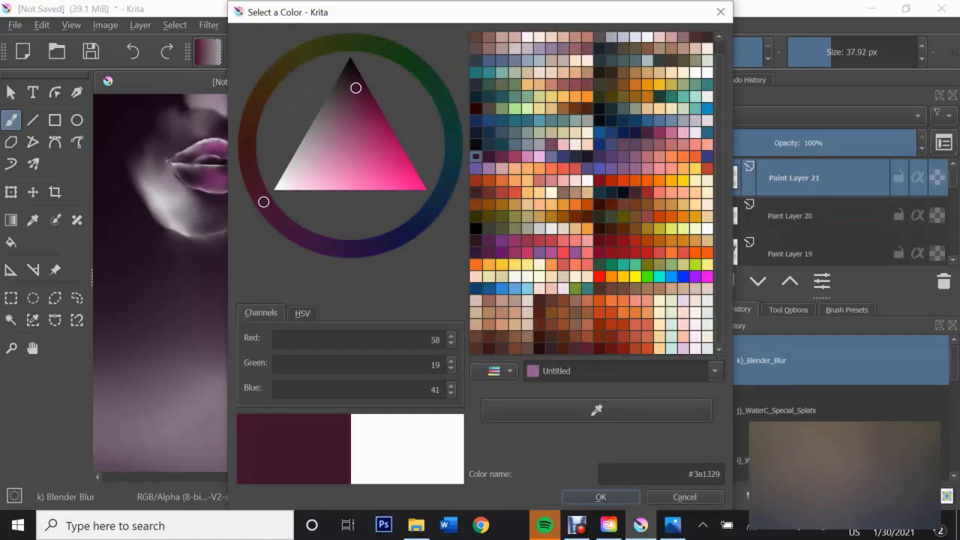
On a new layer, paint dark maroon strokes near and inside the eye and blend them
key(Insert)
key(slash)
mouse_move(313, 147)
mouse_down()
mouse_move(350, 159)
mouse_move(307, 153)
mouse_move(375, 153)
mouse_up()
key(slash)
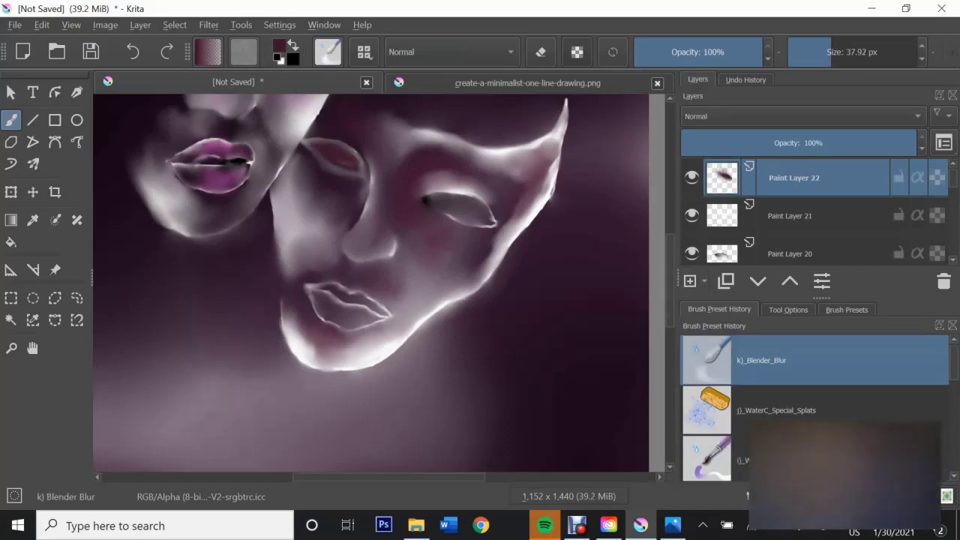
key(slash)
drag(431, 200, 476, 220)
key(slash)
key(bracketleft)
key(bracketleft)
On a new layer, draw fine dark lines along the left upper lid and right mask's eye
key(slash)
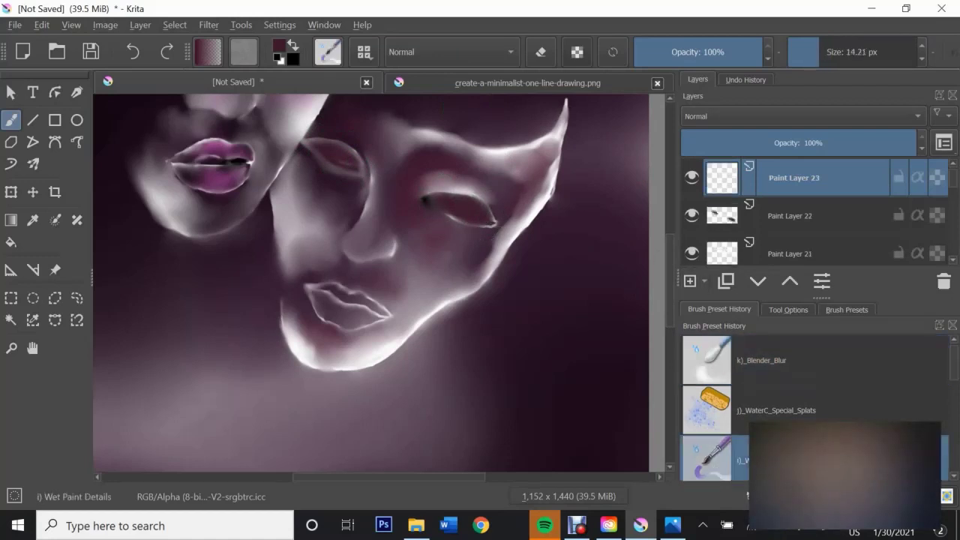
key(bracketleft)
key(bracketleft)
key(bracketleft)
key(Insert)
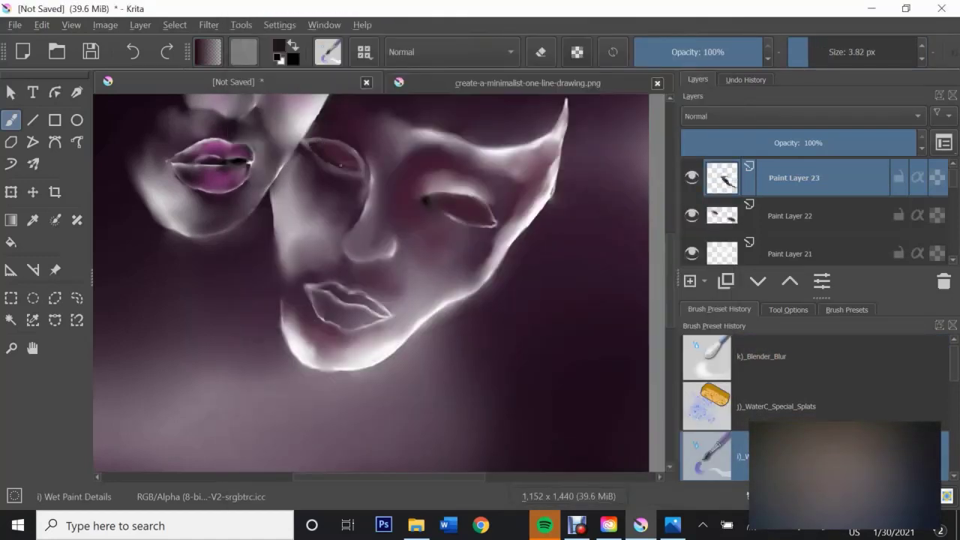
drag(330, 144, 307, 139)
mouse_move(435, 212)
mouse_down()
mouse_move(465, 197)
mouse_move(488, 216)
mouse_up()
key(slash)
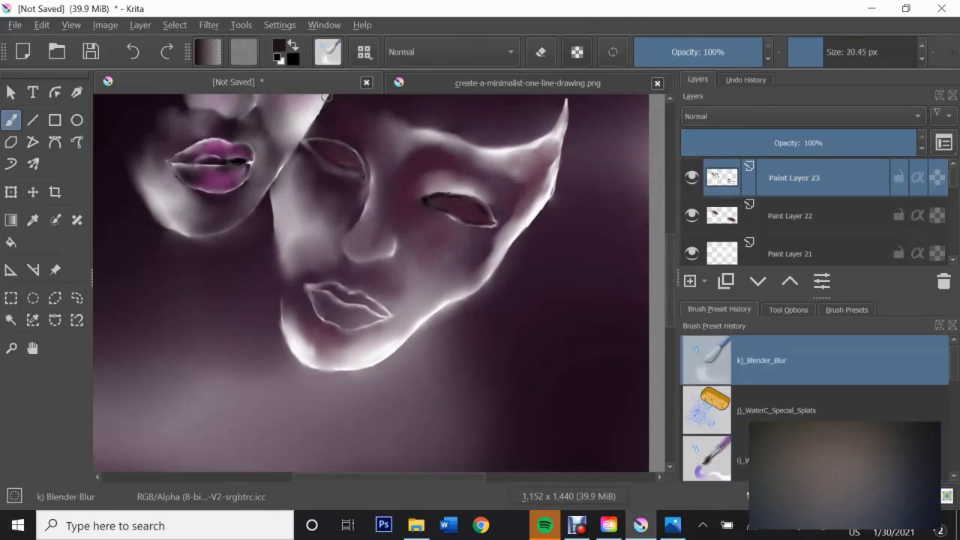
key(slash)
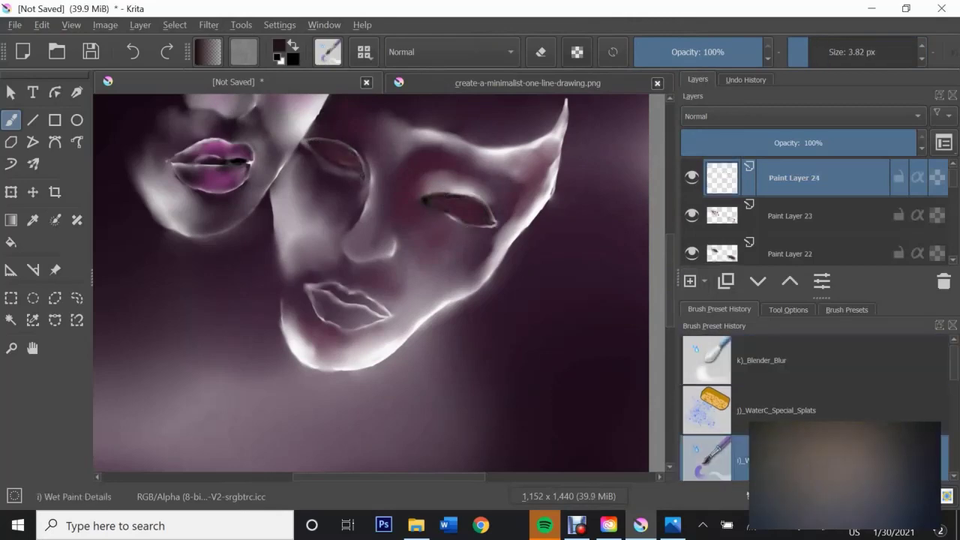
Darken the left upper lid and right inner corner, then blur them with a ~33 px blender
key(Insert)
drag(327, 142, 314, 149)
drag(442, 201, 426, 199)
key(slash)
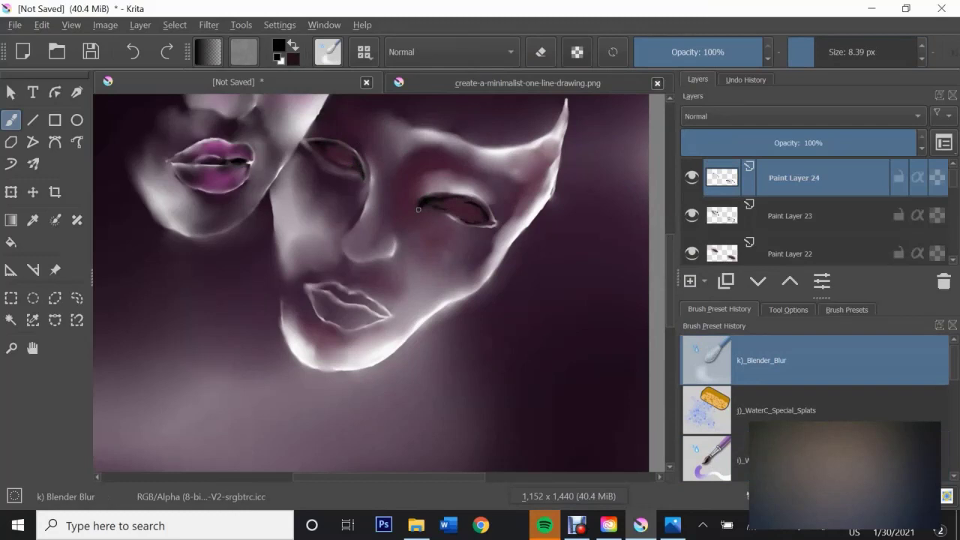
drag(430, 219, 450, 218)
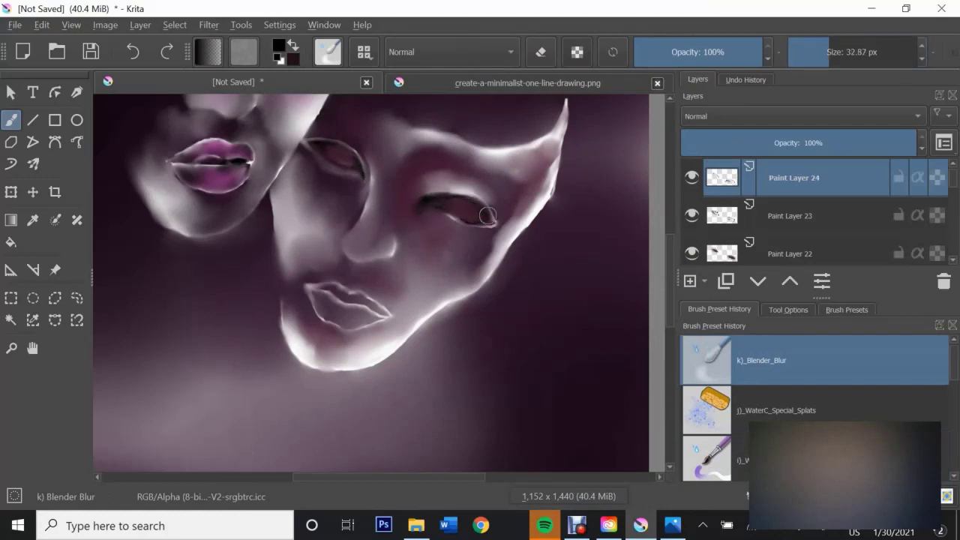
drag(357, 110, 385, 191)
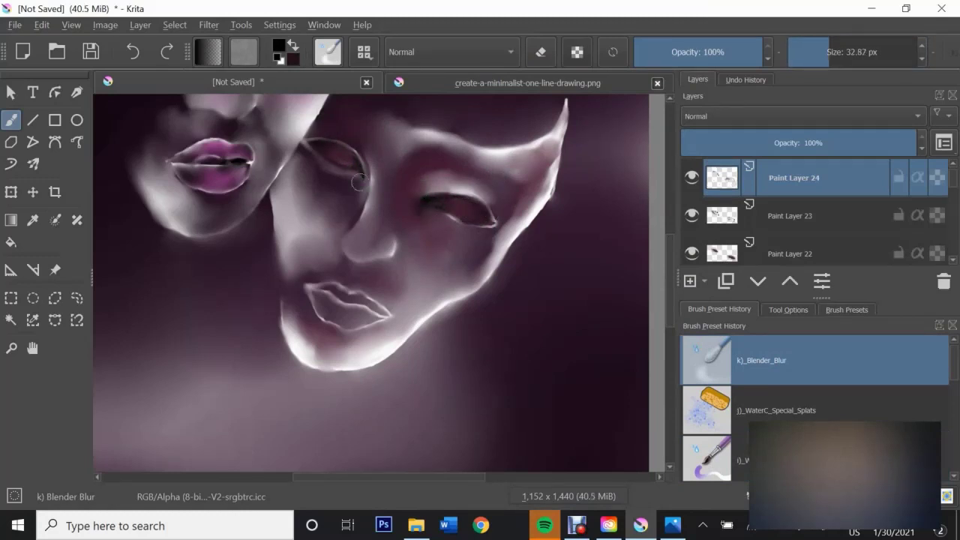
On a new layer, draw dark strokes near both masks' eyes and blur the mark beside the right eye
key(Insert)
key(slash)
drag(367, 191, 349, 135)
drag(439, 188, 417, 199)
key(slash)
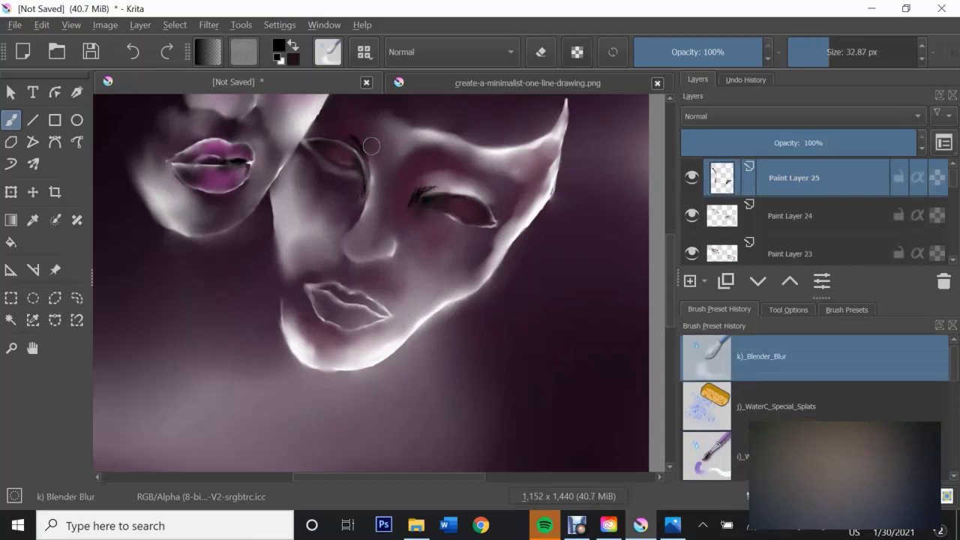
drag(444, 184, 453, 190)
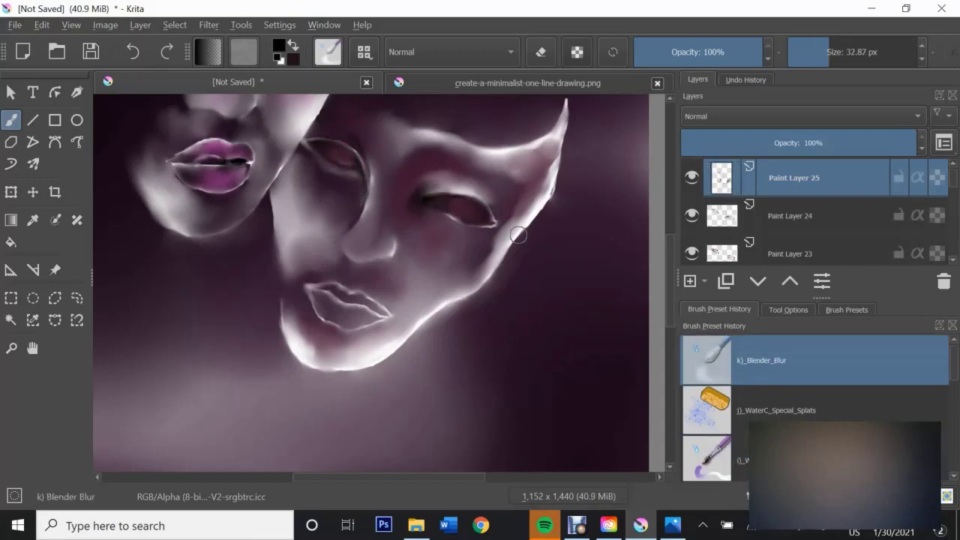
scroll(518, 236, up, 2)
key(Insert)
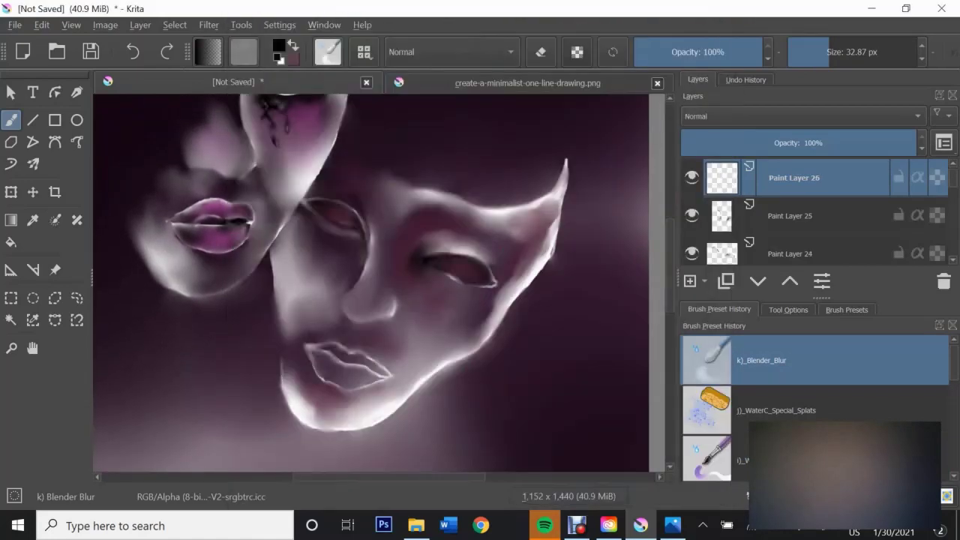
Paint a dark line under the lower lip and blend it into the skin
key(slash)
drag(333, 356, 385, 377)
key(slash)
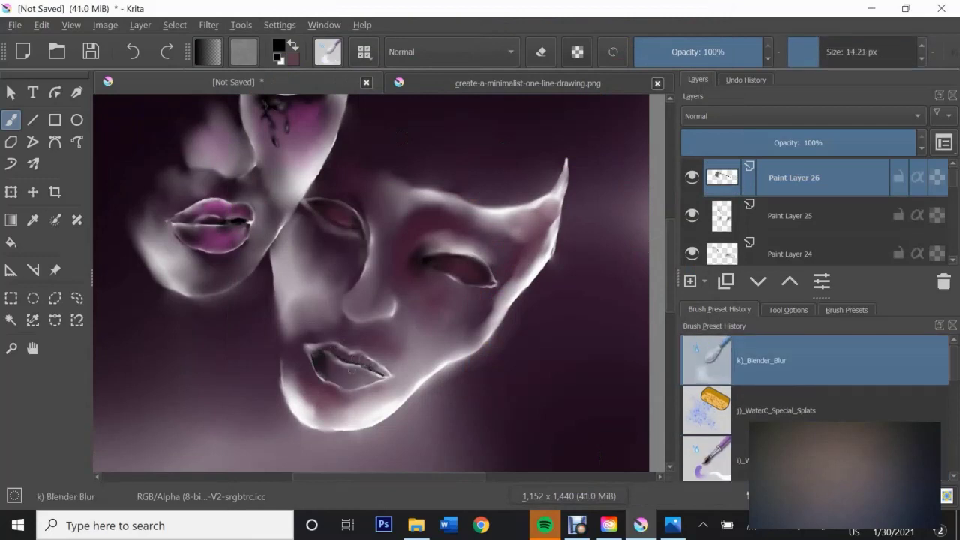
drag(311, 358, 352, 372)
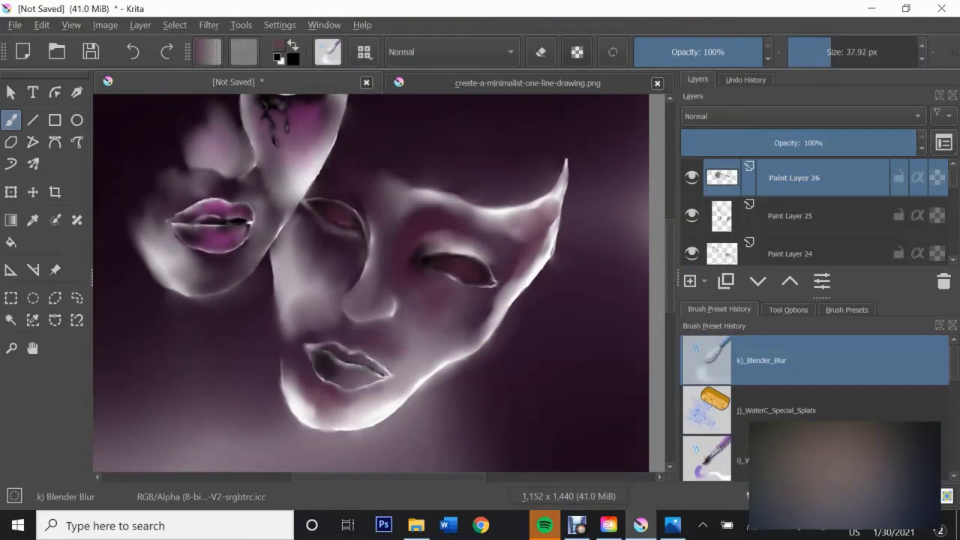
ctrl+click(330, 365)
Add new paint layers above Paint Layer 26 for further shading
key(Insert)
key(slash)
key(slash)
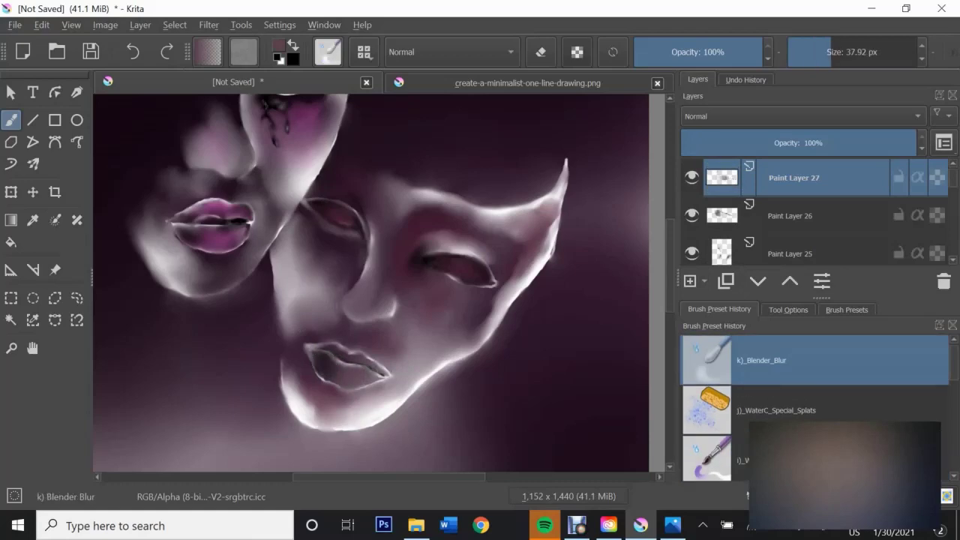
key(Page_Down)
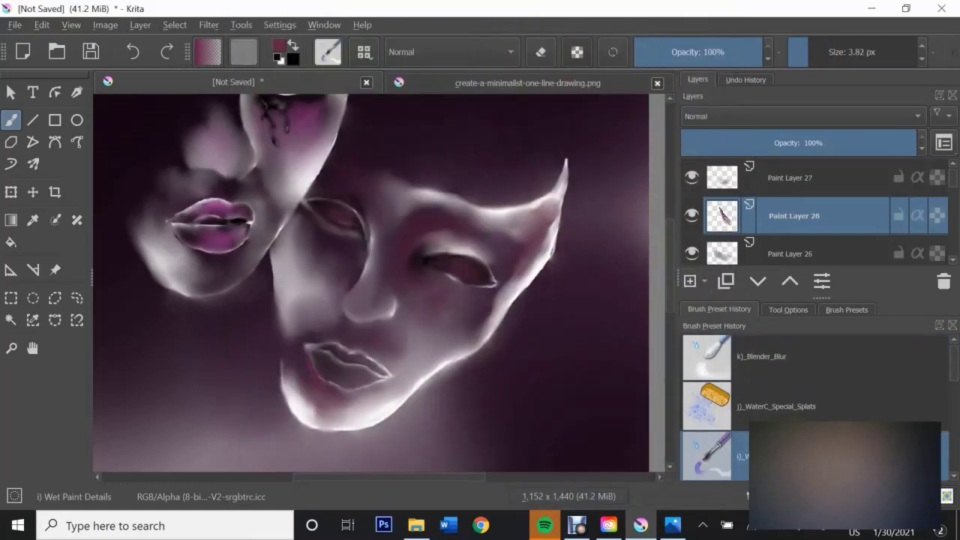
key(Insert)
key(slash)
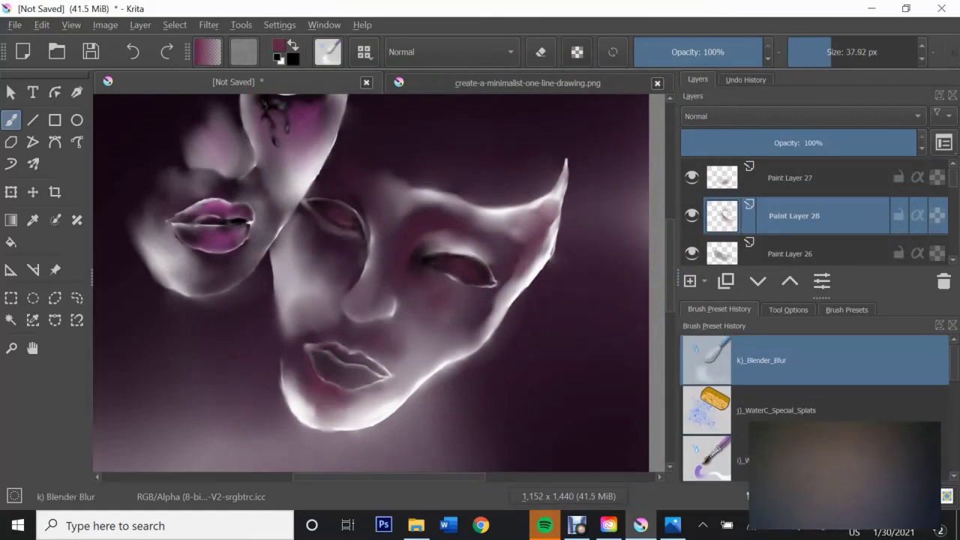
key(Insert)
key(slash)
Dot dark pupils into both eyes, then dab white catchlights on a new layer
key(x)
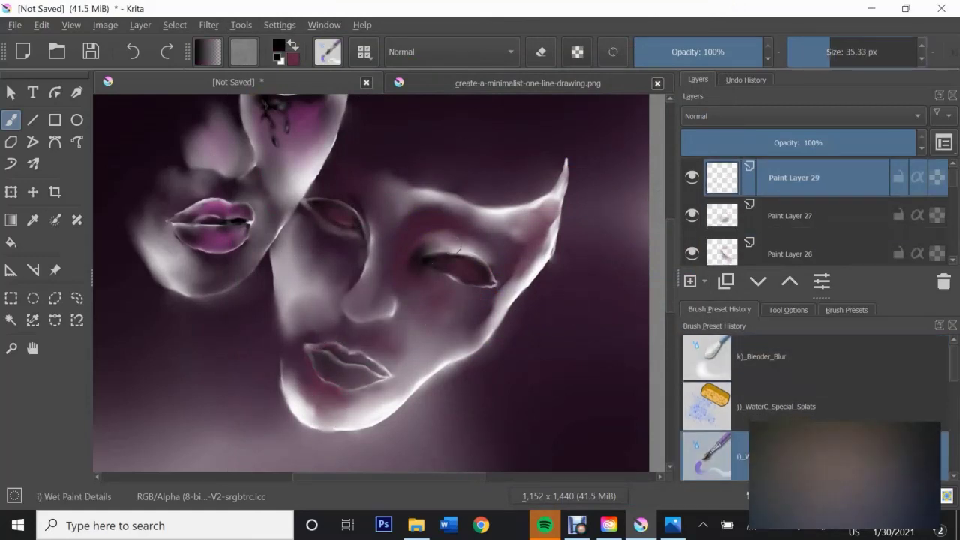
click(463, 266)
click(340, 214)
key(bracketleft)
key(bracketleft)
key(bracketleft)
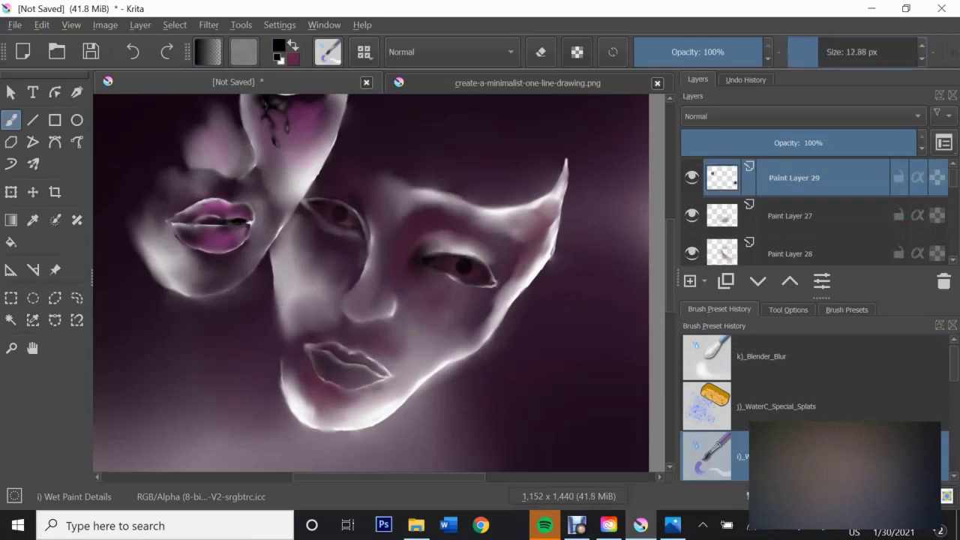
key(Insert)
key(x)
click(340, 215)
click(467, 264)
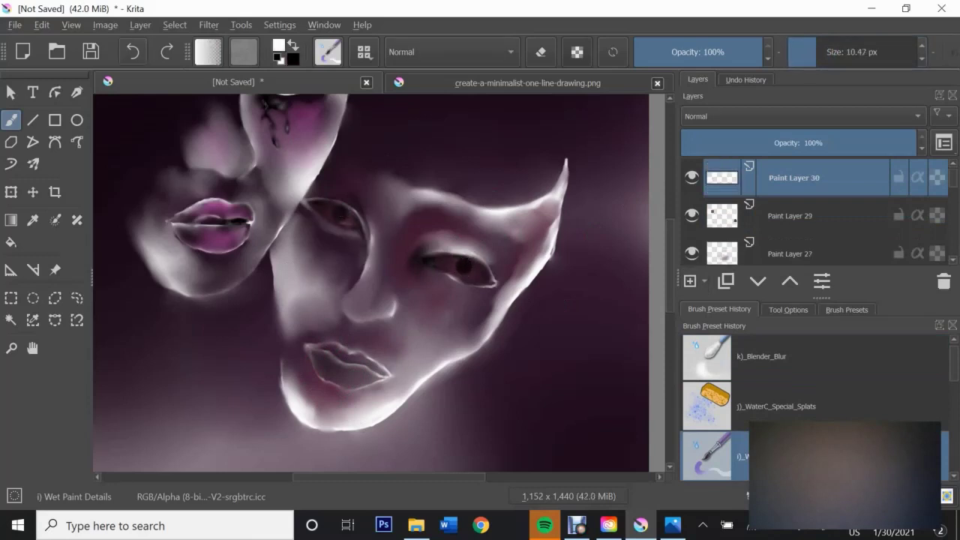
click(345, 214)
click(470, 265)
On a new layer, paint black lip lines and corners, then blend the lips and jawline smooth
key(Insert)
key(x)
drag(366, 394, 321, 378)
mouse_move(387, 358)
mouse_down()
mouse_move(386, 379)
mouse_move(413, 359)
mouse_up()
drag(397, 387, 372, 398)
mouse_move(293, 335)
mouse_down()
mouse_move(315, 384)
mouse_move(365, 404)
mouse_up()
mouse_move(335, 369)
mouse_down()
mouse_move(383, 398)
mouse_move(405, 360)
mouse_move(450, 345)
mouse_move(305, 328)
mouse_up()
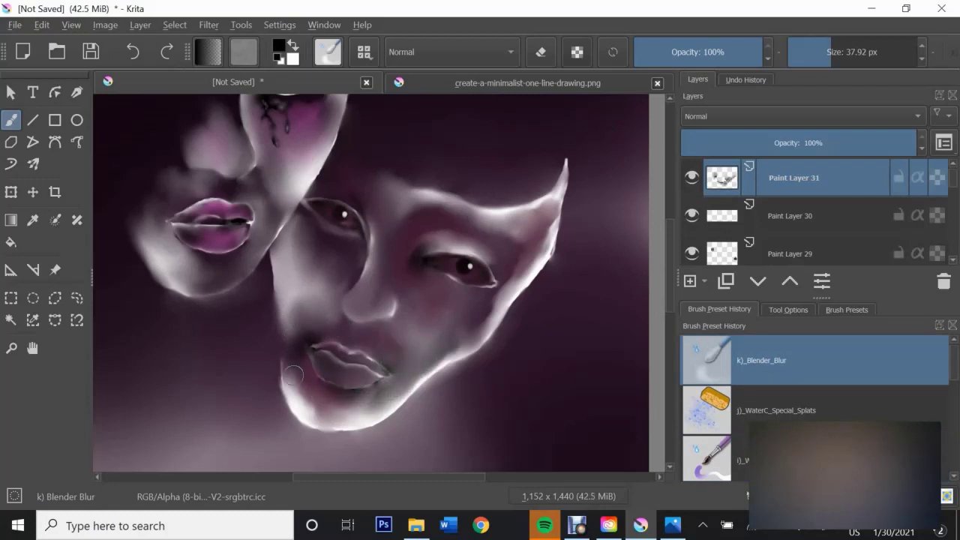
mouse_move(410, 389)
mouse_down()
mouse_move(449, 342)
mouse_move(341, 424)
mouse_up()
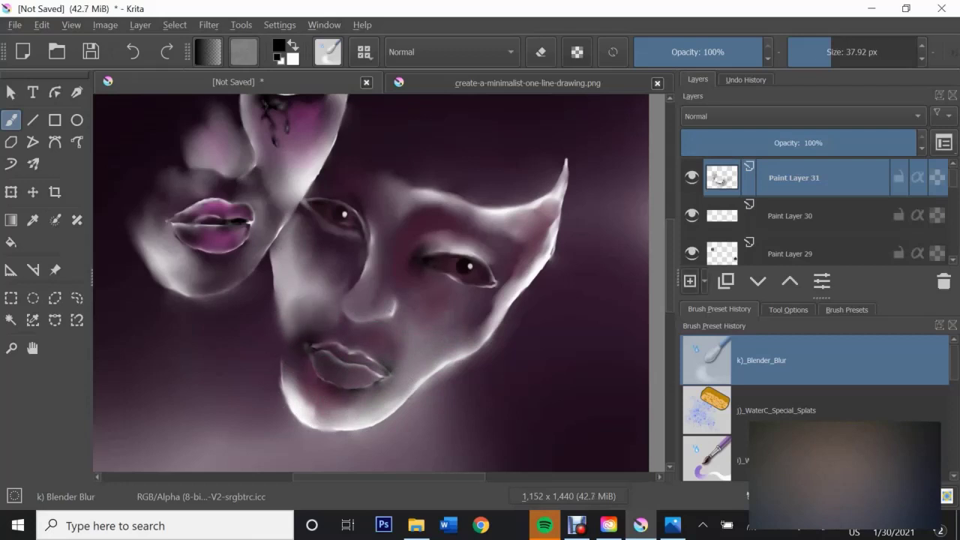
Add white highlights on the lower lip, then set up a new black layer for a tear drop
key(Insert)
key(x)
mouse_move(321, 352)
mouse_down()
mouse_move(366, 382)
mouse_move(327, 360)
mouse_up()
key(bracketleft)
key(bracketleft)
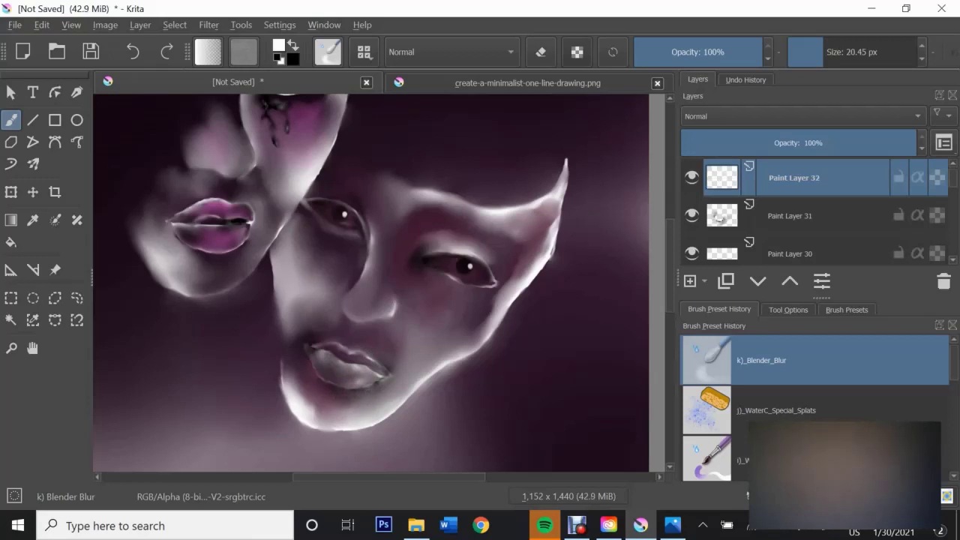
key(Insert)
key(x)
click(705, 457)
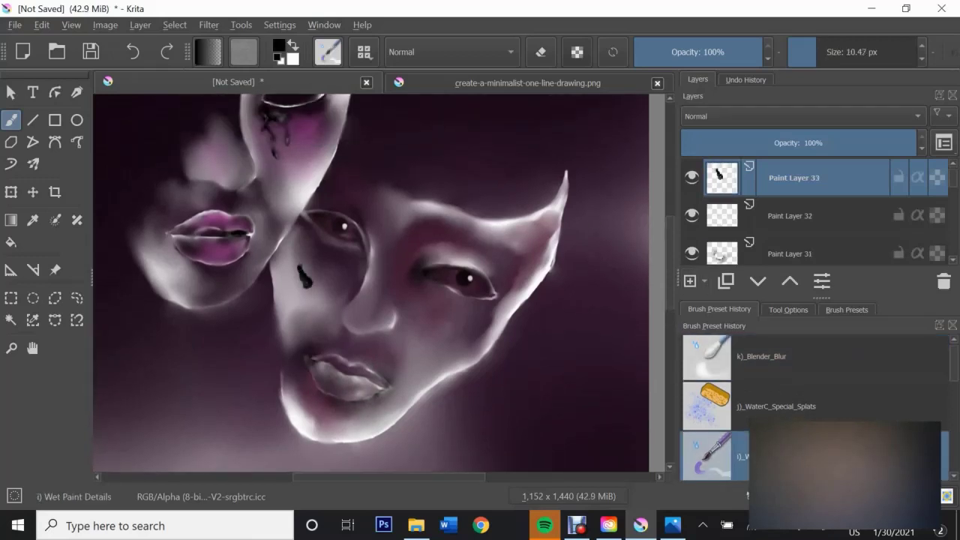
Dab a dark tear drop on the cheek and pull it into a soft drip
click(309, 321)
key(/)
drag(302, 267, 311, 321)
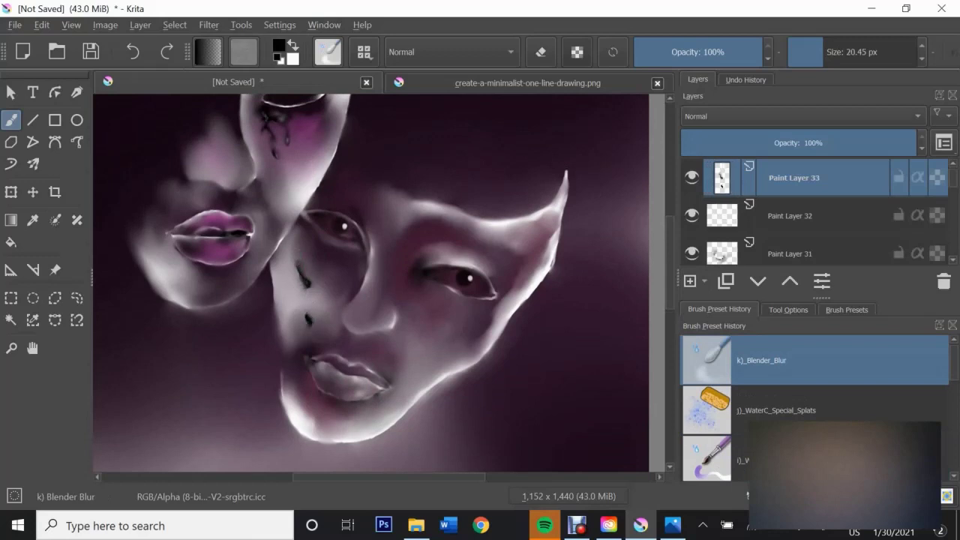
key(Insert)
key(slash)
key(x)
key(slash)
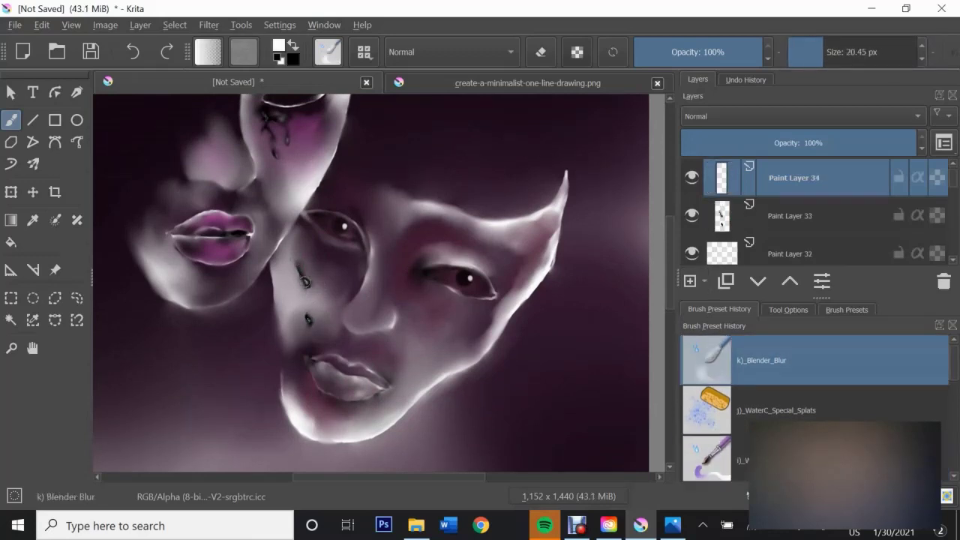
key(slash)
On a new layer, paint a black line along the lower lip and soften it
key(slash)
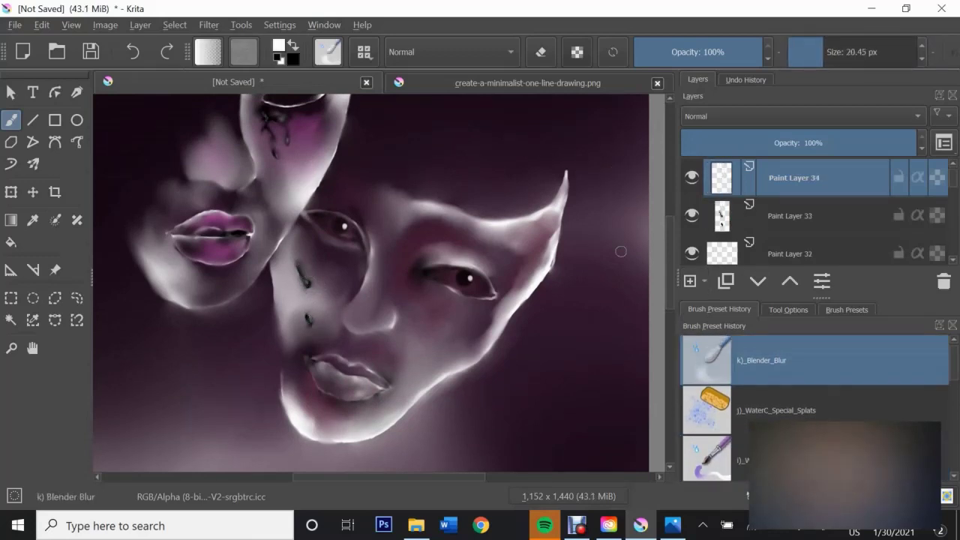
key(Insert)
key(x)
key(slash)
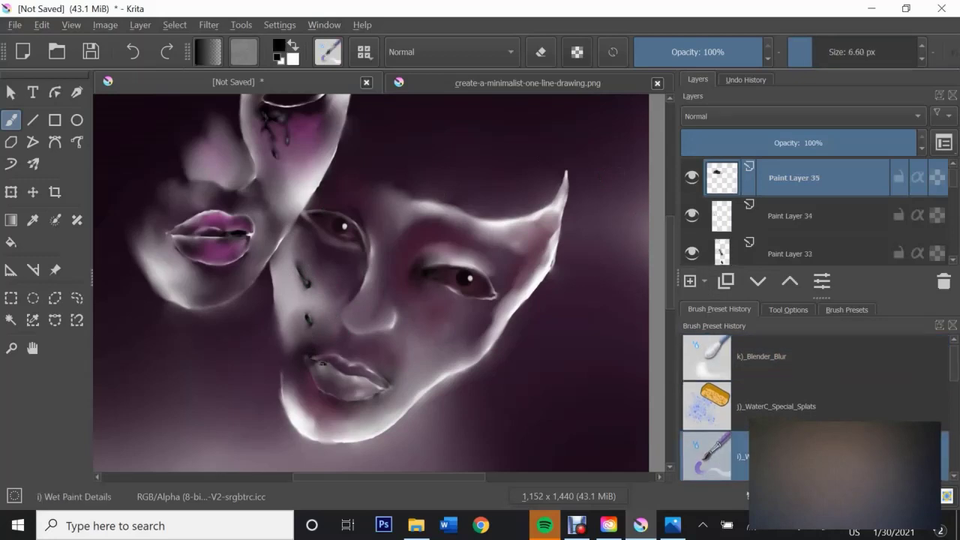
drag(330, 368, 383, 388)
key(slash)
drag(330, 375, 351, 373)
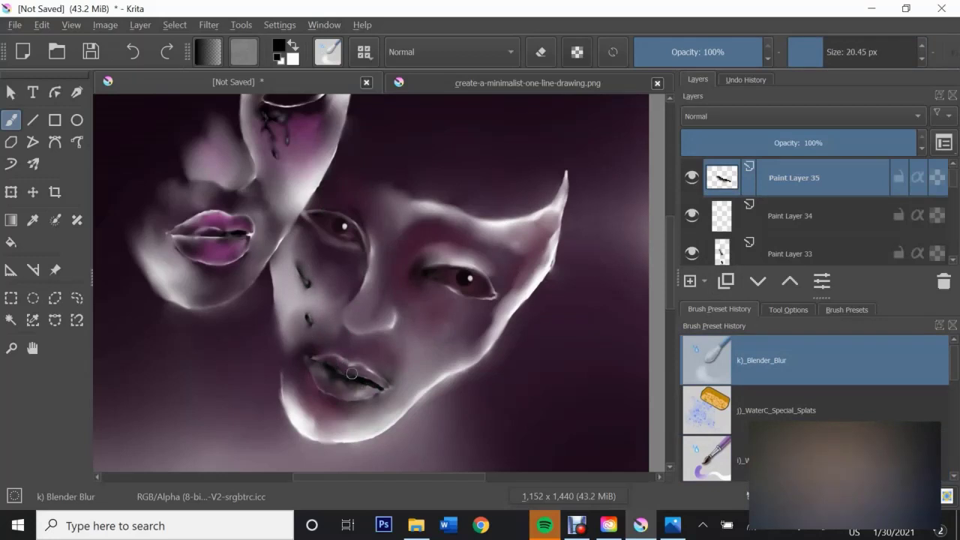
key(slash)
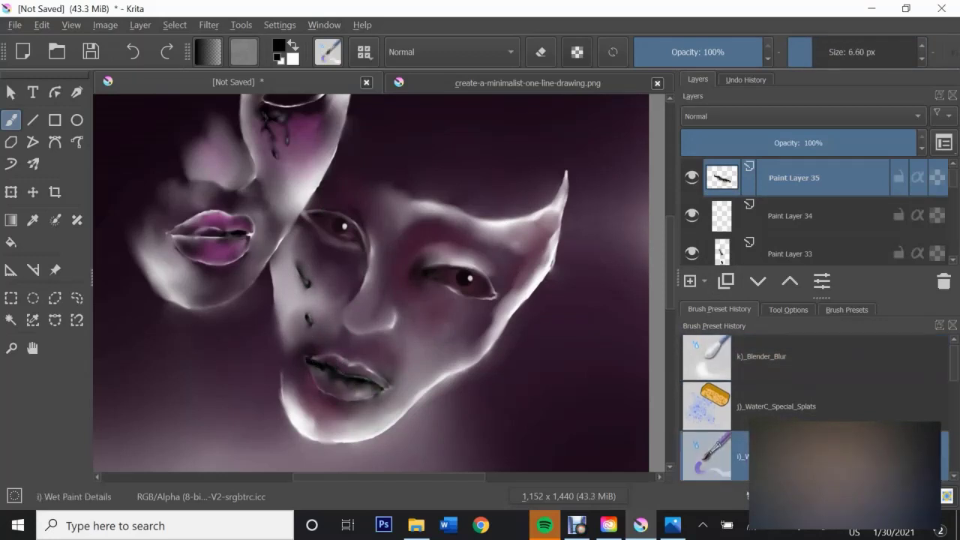
key(slash)
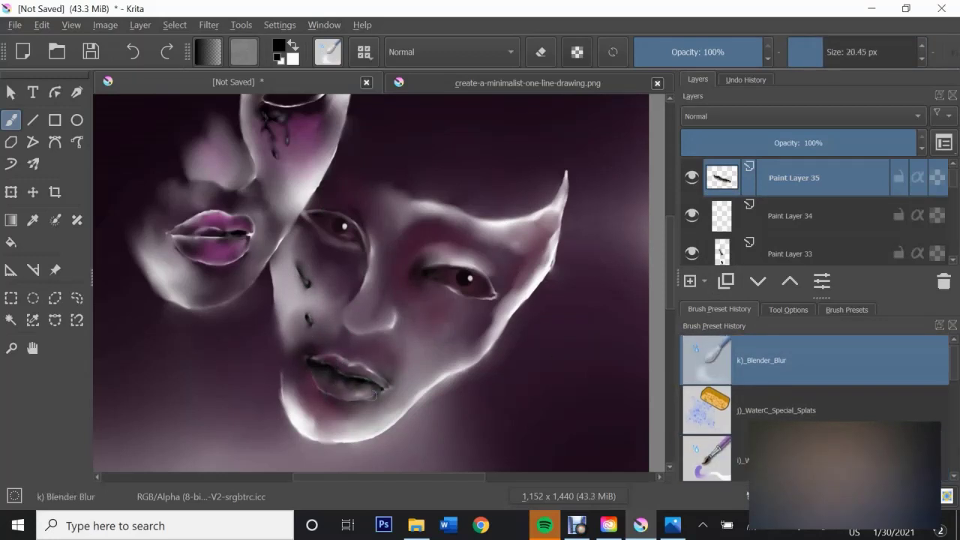
On another layer, paint and blend a small dark stroke under the lower lip
key(slash)
key(Insert)
drag(324, 394, 342, 407)
key(slash)
key(slash)
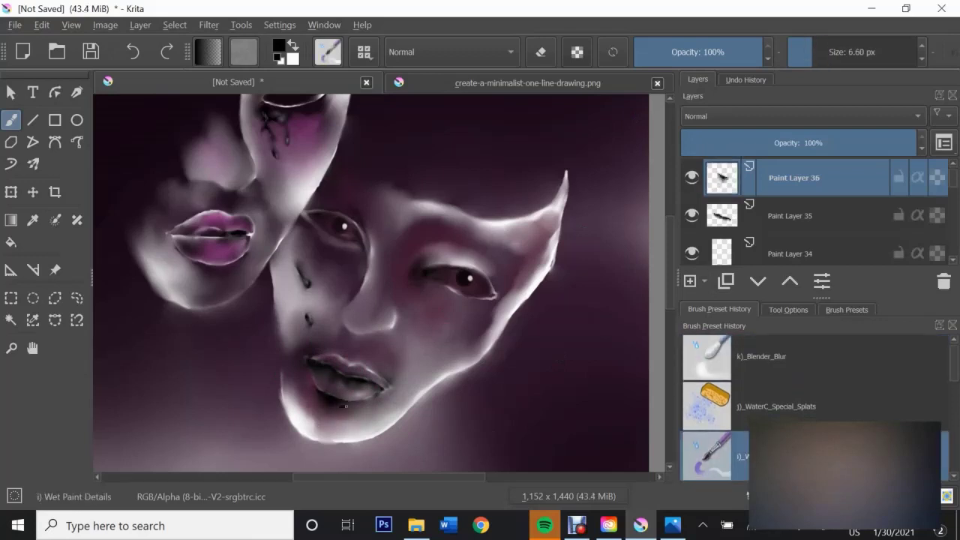
key(slash)
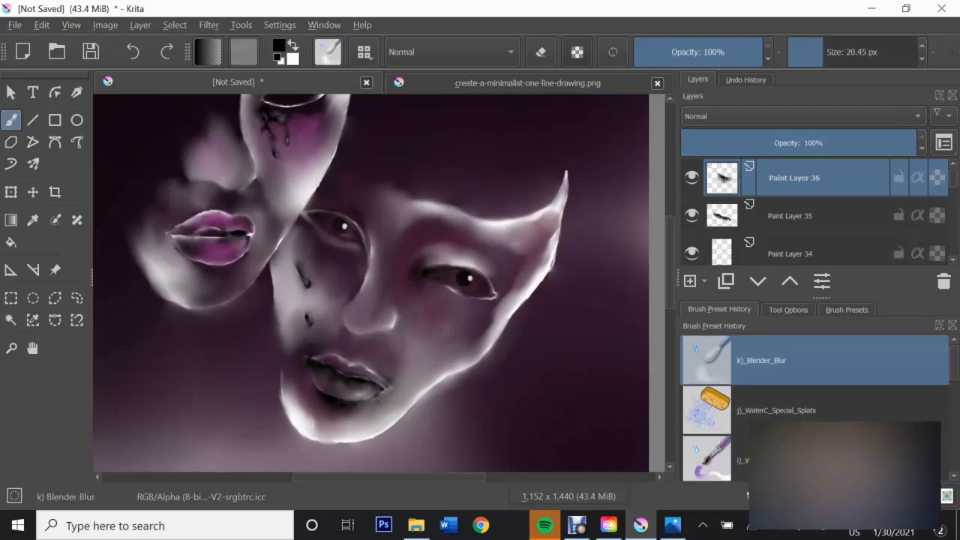
Paint and blend a small shading stroke beside the right eye, then switch to white
key(slash)
key(Insert)
mouse_move(432, 272)
mouse_down()
mouse_move(455, 278)
mouse_move(444, 283)
mouse_up()
key(slash)
key(x)
key(slash)
Add a new empty paint layer and move down the layer stack
key(slash)
key(Insert)
key(slash)
key(slash)
key(slash)
key(Insert)
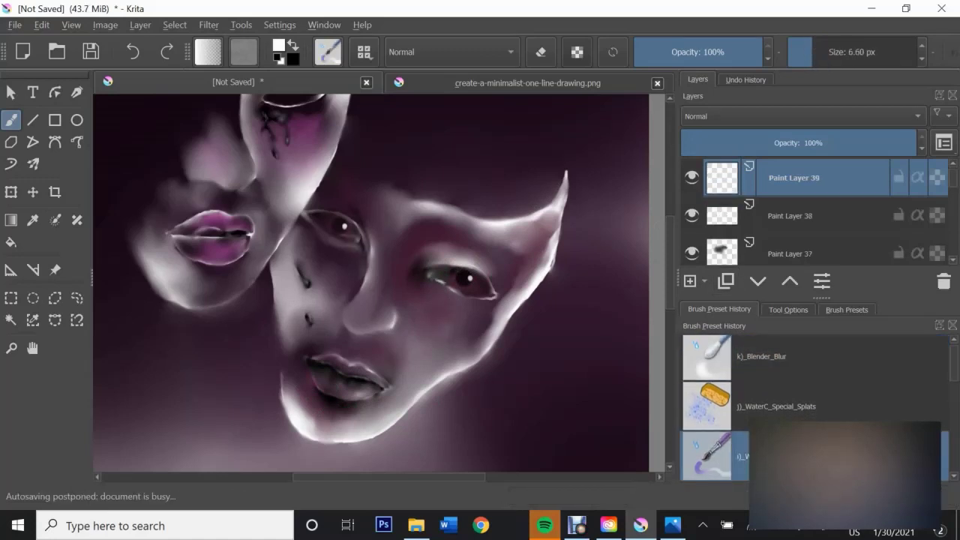
key(slash)
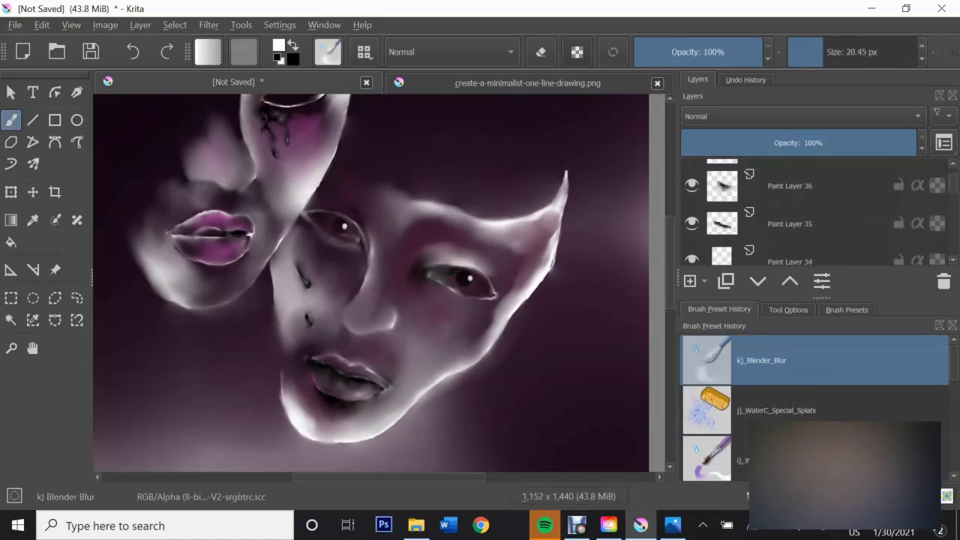
key(Page_Down)
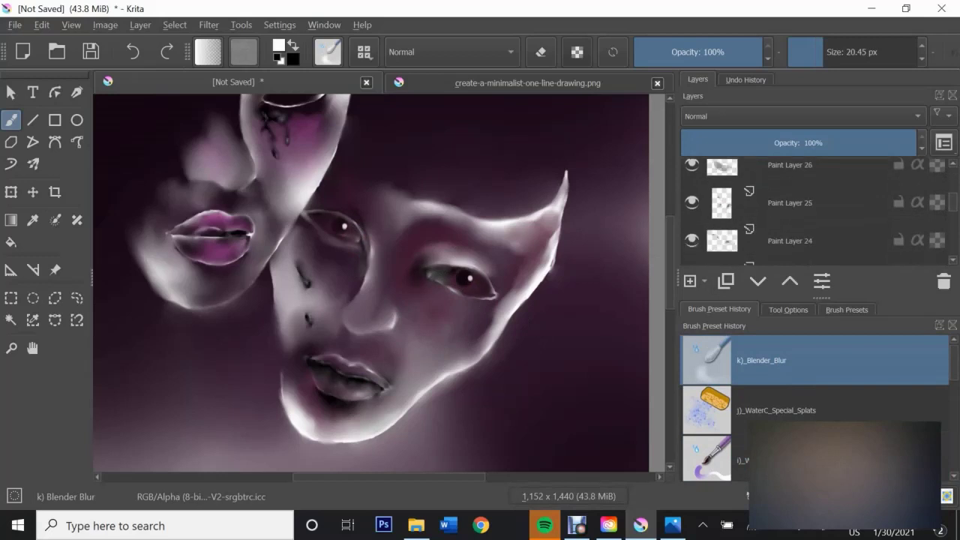
key(Page_Down)
key(Page_Down)
key(Page_Down)
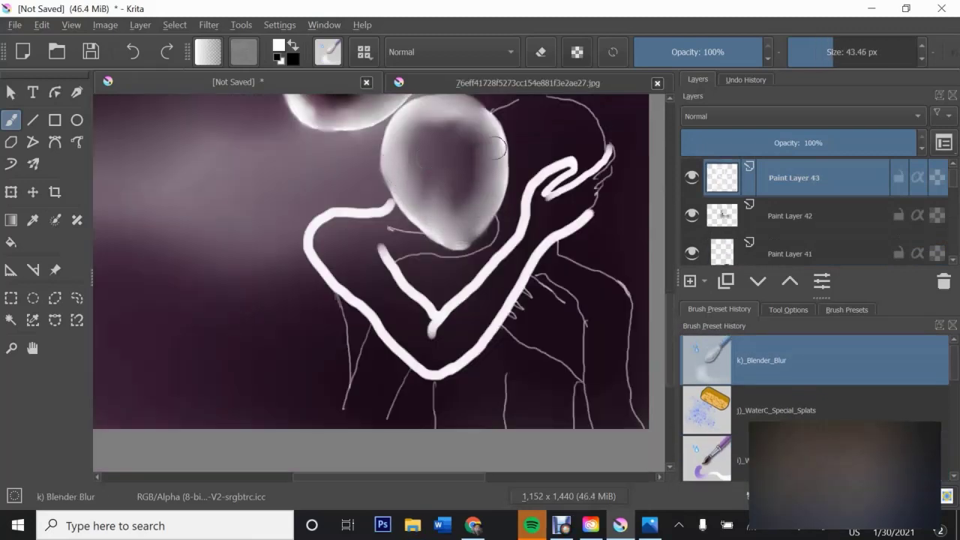
Smooth the left shoulder, forearm and hand outlines with Blender_Blur, softening the fingers
mouse_move(319, 225)
mouse_down()
mouse_move(375, 315)
mouse_move(383, 221)
mouse_move(397, 206)
mouse_move(412, 232)
mouse_move(353, 281)
mouse_move(399, 291)
mouse_move(435, 367)
mouse_up()
key(bracketleft)
key(bracketleft)
key(bracketright)
key(bracketright)
mouse_move(378, 300)
mouse_down()
mouse_move(465, 353)
mouse_move(528, 236)
mouse_move(469, 348)
mouse_up()
mouse_move(525, 263)
mouse_down()
mouse_move(589, 192)
mouse_move(547, 200)
mouse_move(592, 143)
mouse_move(555, 200)
mouse_move(598, 185)
mouse_up()
key(bracketleft)
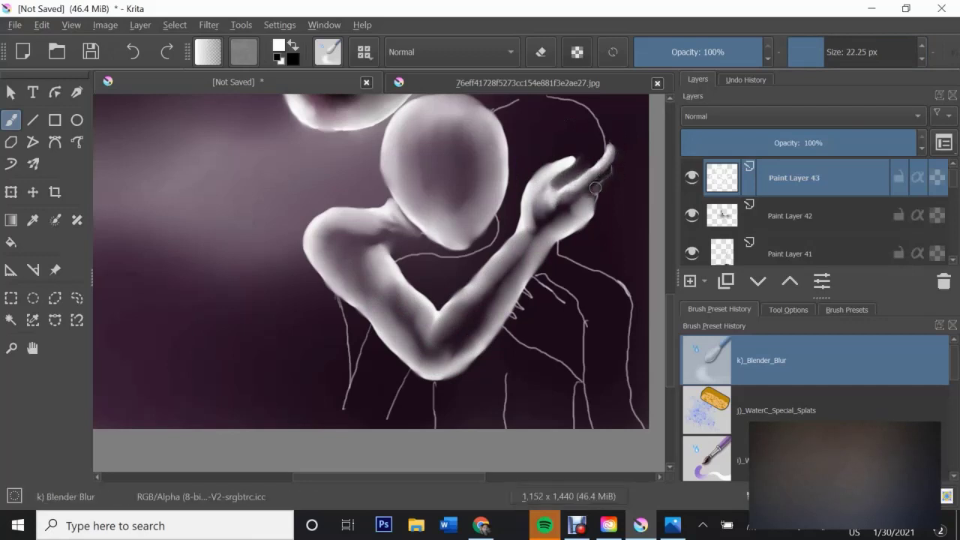
mouse_move(574, 239)
mouse_down()
mouse_move(544, 202)
mouse_move(535, 222)
mouse_move(519, 224)
mouse_up()
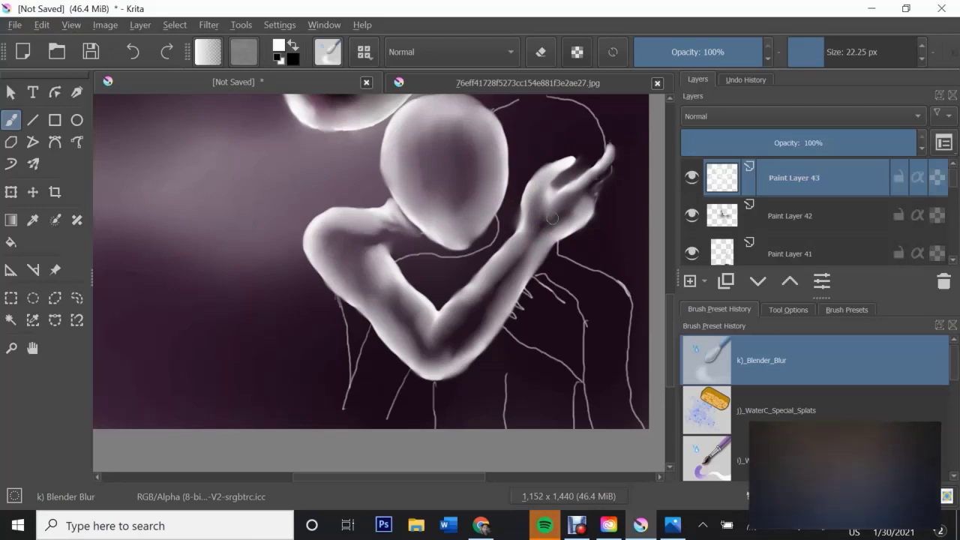
Paint a light edge down the arm and white second-hand strokes, then blend them into a soft hand
mouse_move(336, 297)
mouse_down()
mouse_move(350, 385)
mouse_move(355, 317)
mouse_up()
drag(341, 375, 345, 420)
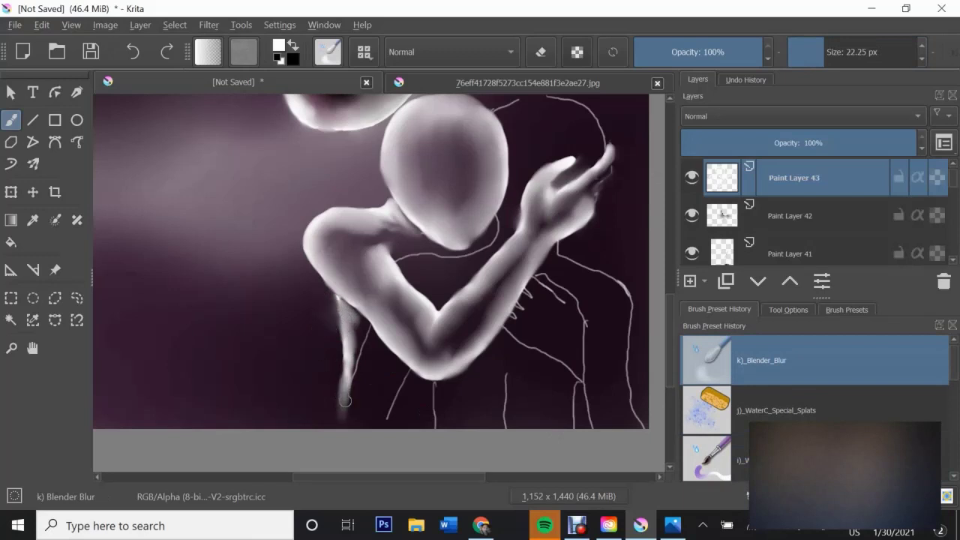
key(slash)
drag(508, 327, 525, 343)
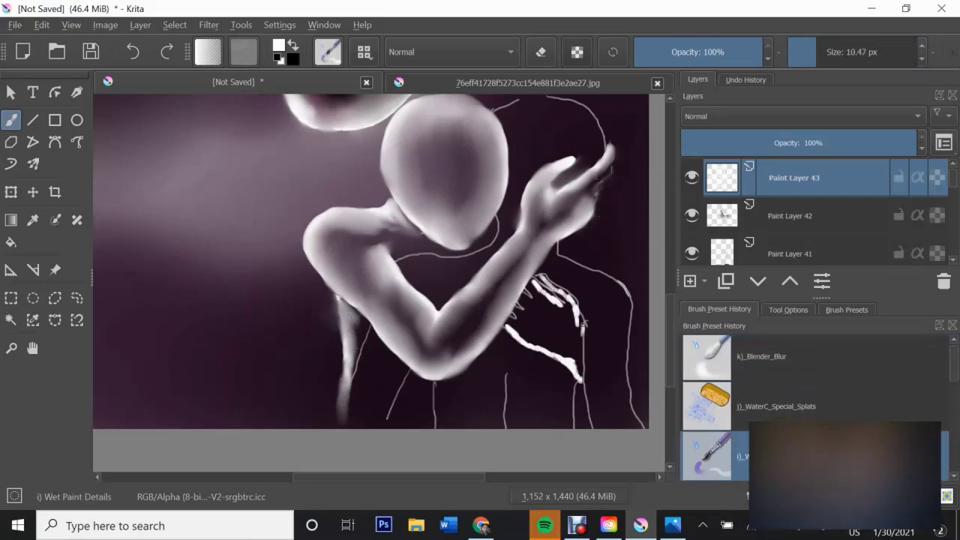
key(slash)
mouse_move(546, 272)
mouse_down()
mouse_move(581, 322)
mouse_move(551, 285)
mouse_move(570, 330)
mouse_up()
mouse_move(575, 370)
mouse_down()
mouse_move(521, 327)
mouse_move(555, 300)
mouse_move(589, 319)
mouse_up()
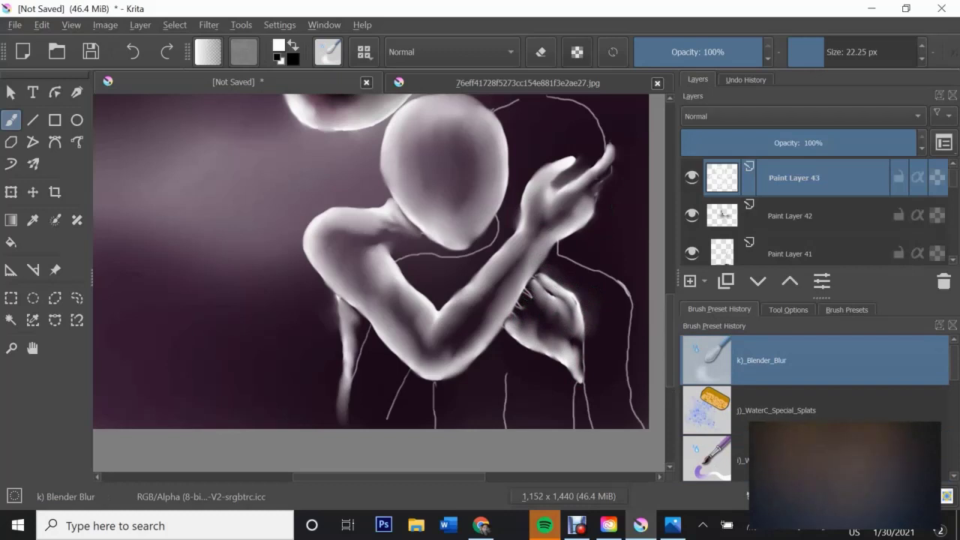
On a new layer, paint white Wet Paint Details strokes on the lower torso and neck
key(Insert)
key(slash)
drag(347, 398, 368, 337)
drag(380, 424, 407, 371)
mouse_move(435, 428)
mouse_down()
mouse_move(441, 383)
mouse_move(464, 398)
mouse_up()
mouse_move(437, 258)
mouse_down()
mouse_move(467, 262)
mouse_move(518, 201)
mouse_up()
Paint white strokes outlining the second head, right shoulder and back contour
mouse_move(494, 108)
mouse_down()
mouse_move(573, 105)
mouse_move(564, 126)
mouse_up()
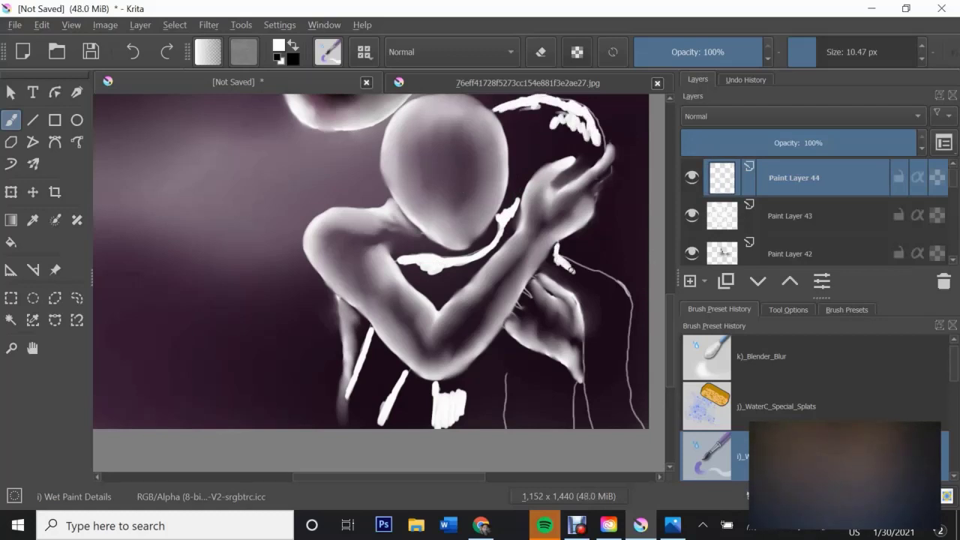
mouse_move(604, 280)
mouse_down()
mouse_move(627, 300)
mouse_move(600, 372)
mouse_move(630, 420)
mouse_up()
drag(510, 375, 509, 420)
mouse_move(555, 397)
mouse_down()
mouse_move(565, 413)
mouse_move(501, 341)
mouse_up()
Blend the head, neck and right arm strokes into soft forms with Blender_Blur
key(slash)
mouse_move(504, 116)
mouse_down()
mouse_move(540, 105)
mouse_move(577, 114)
mouse_move(547, 161)
mouse_move(506, 109)
mouse_move(525, 177)
mouse_move(519, 189)
mouse_move(480, 255)
mouse_move(420, 285)
mouse_move(458, 277)
mouse_up()
mouse_move(368, 345)
mouse_down()
mouse_move(379, 412)
mouse_move(360, 413)
mouse_move(449, 407)
mouse_move(529, 360)
mouse_move(561, 411)
mouse_move(547, 375)
mouse_move(559, 367)
mouse_up()
mouse_move(555, 255)
mouse_down()
mouse_move(600, 288)
mouse_move(616, 339)
mouse_move(600, 416)
mouse_move(615, 349)
mouse_move(598, 324)
mouse_up()
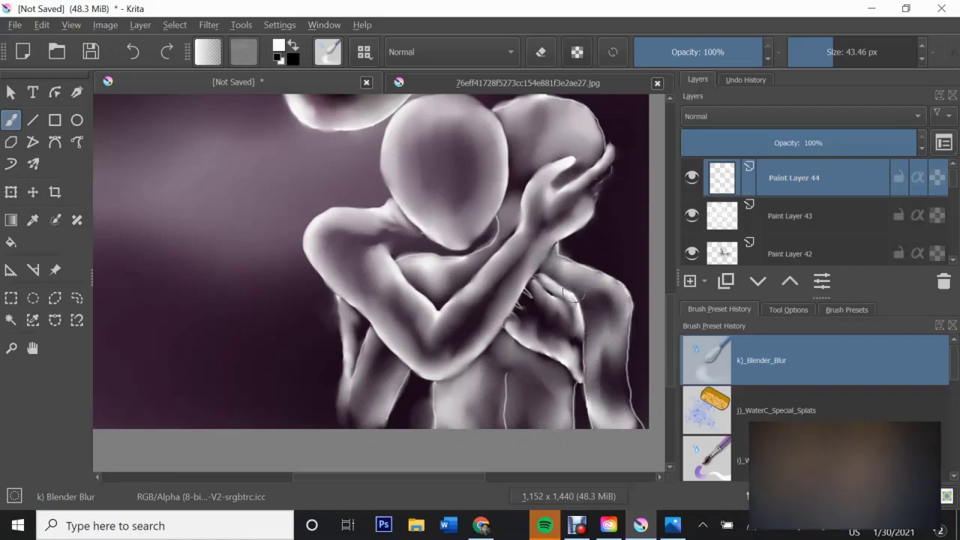
Close the reference JPG and soften the thin white line at lower right on the layer below
key(Page_Down)
key(ctrl+Tab)
key(ctrl+w)
drag(517, 375, 518, 401)
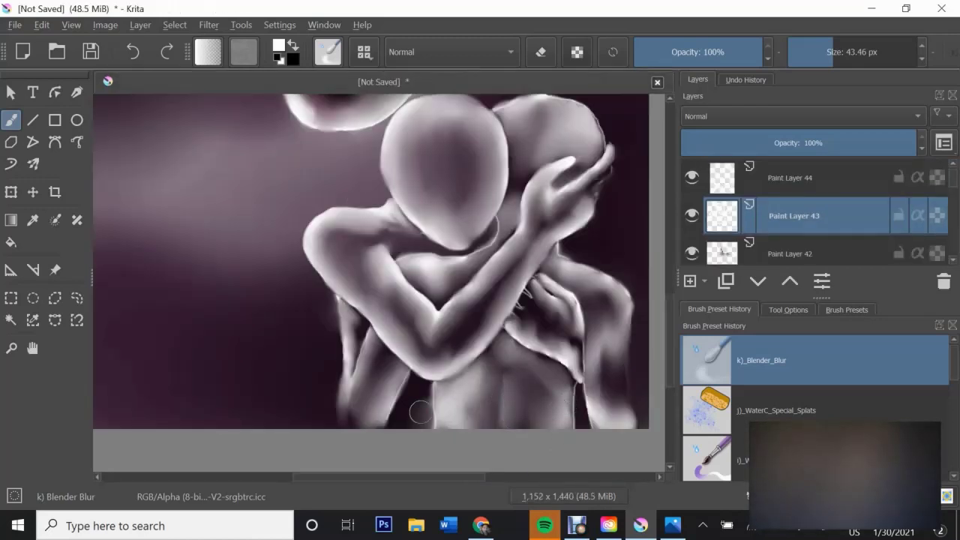
On the upper layer, paint magenta strokes on the heads, shoulder, chest, lower torso and right side
key(bracketleft)
key(bracketleft)
key(bracketleft)
key(bracketleft)
key(bracketleft)
key(bracketleft)
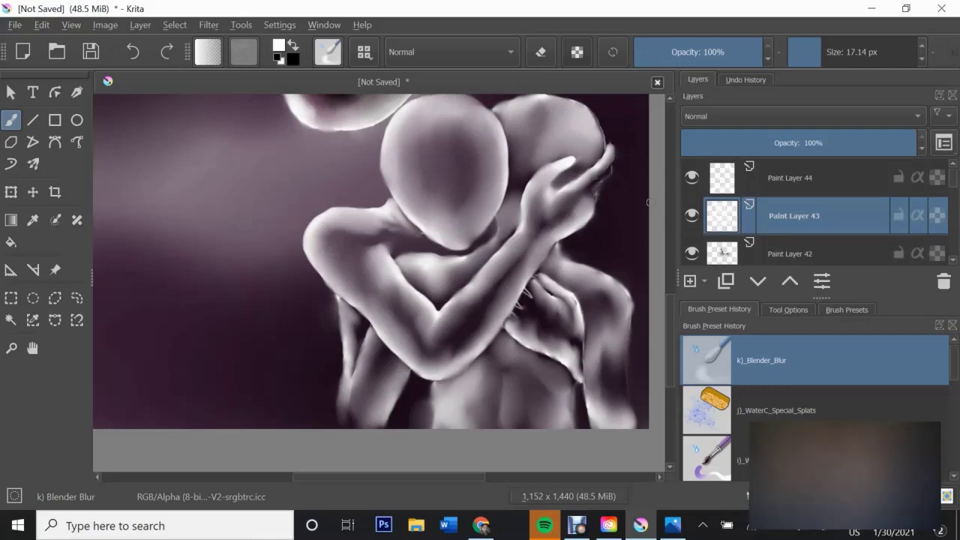
key(Page_Up)
key(slash)
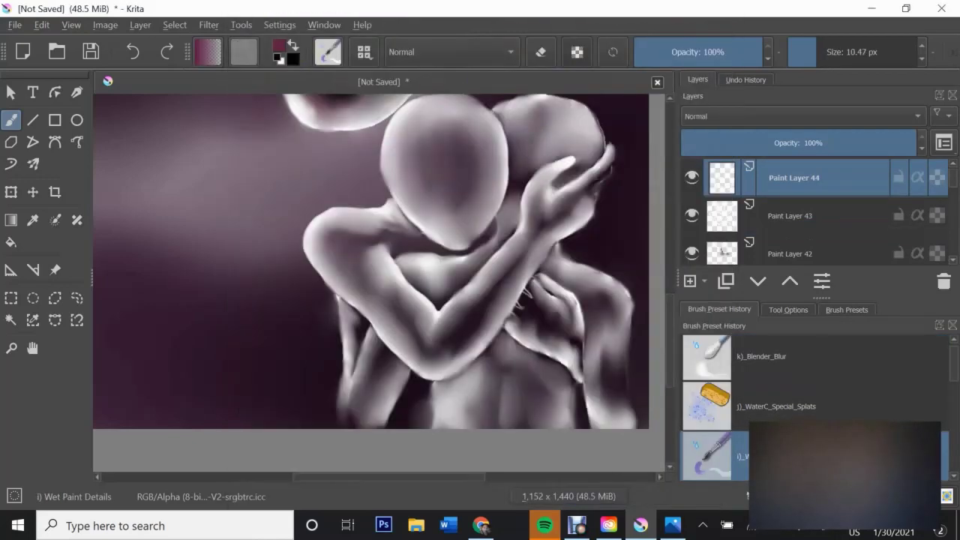
drag(535, 118, 519, 150)
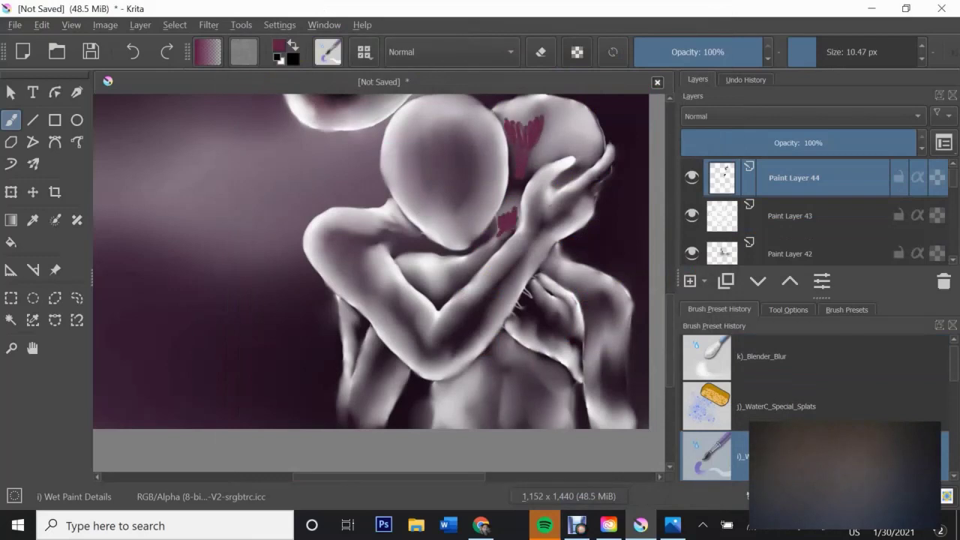
drag(354, 252, 371, 275)
drag(391, 282, 393, 300)
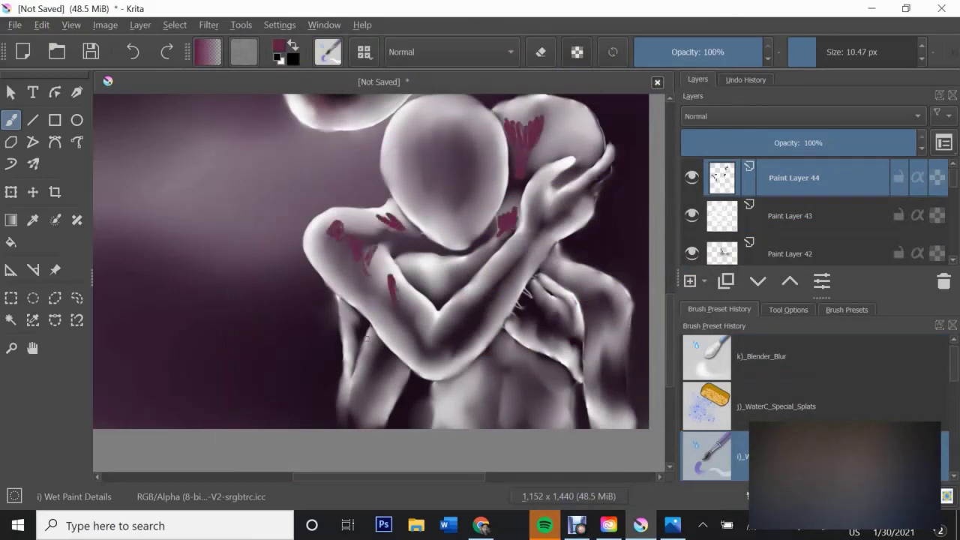
drag(474, 373, 482, 406)
drag(438, 267, 462, 279)
drag(584, 141, 583, 153)
drag(613, 398, 614, 347)
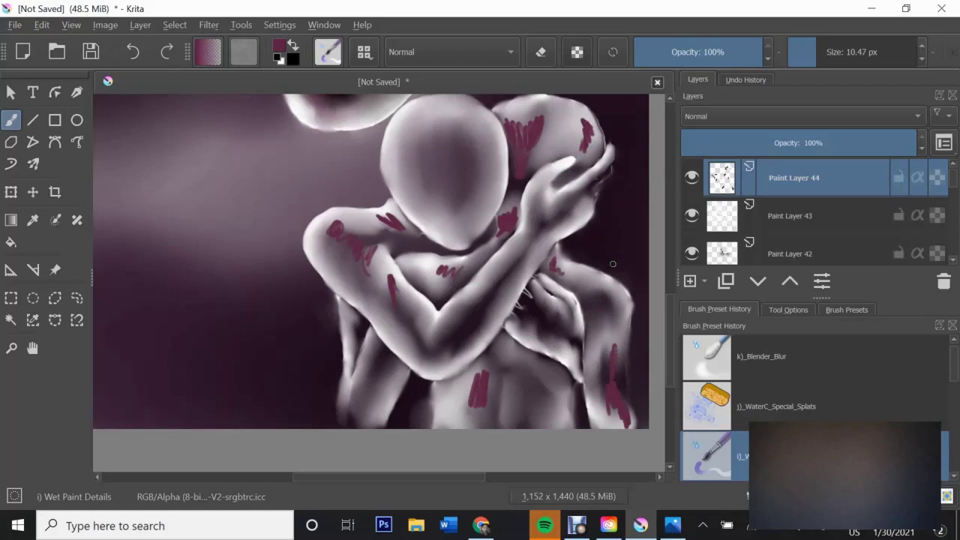
Blend the magenta marks into the skin with an enlarged Blender_Blur brush
key(slash)
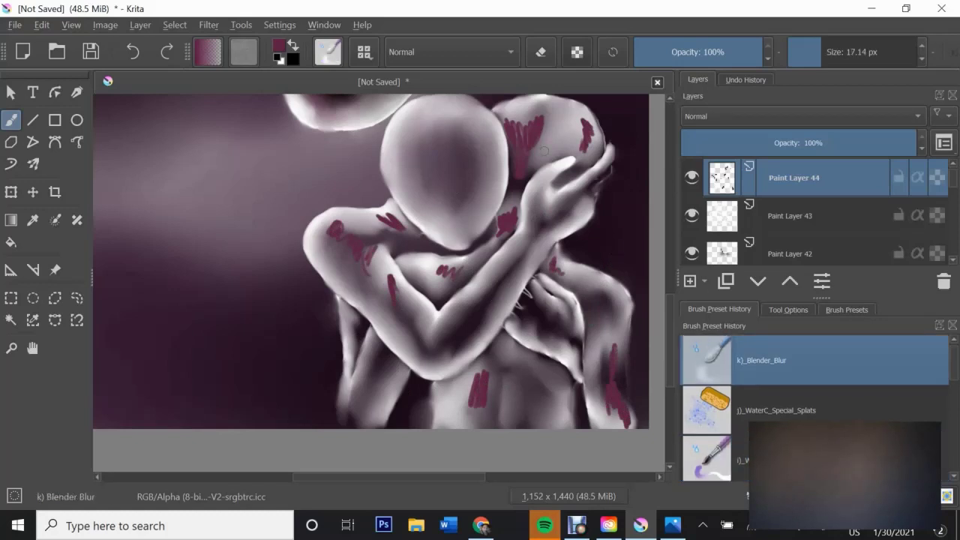
key(bracketright)
key(bracketright)
key(bracketright)
drag(518, 120, 548, 157)
drag(547, 124, 589, 143)
mouse_move(506, 210)
mouse_down()
mouse_move(488, 240)
mouse_move(436, 217)
mouse_move(338, 229)
mouse_move(390, 292)
mouse_up()
drag(476, 371, 477, 413)
drag(611, 330, 623, 420)
drag(559, 263, 584, 299)
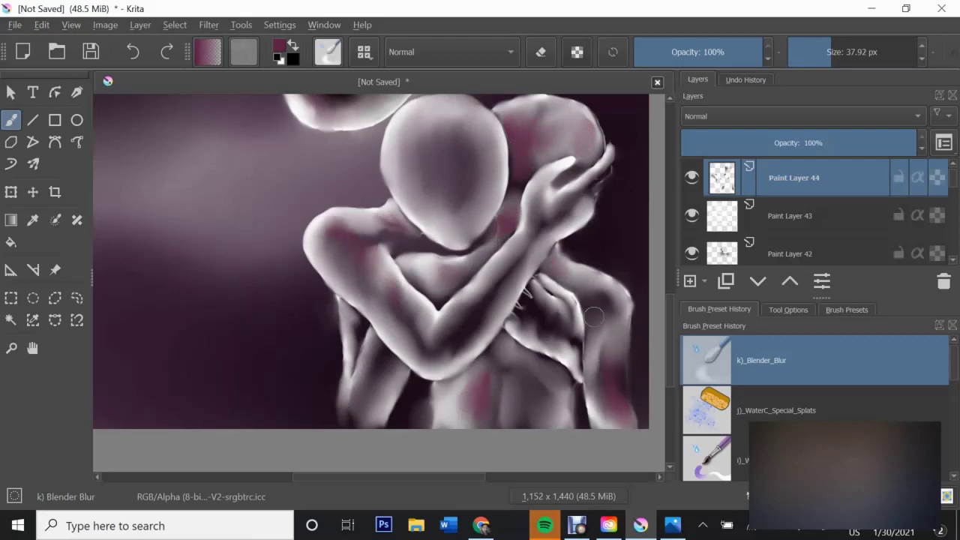
Add Paint Layer 45 and paint a black shadow stroke near the neck
key(Insert)
key(slash)
key(x)
mouse_move(392, 198)
mouse_down()
mouse_move(420, 231)
mouse_move(369, 240)
mouse_move(432, 255)
mouse_move(494, 233)
mouse_up()
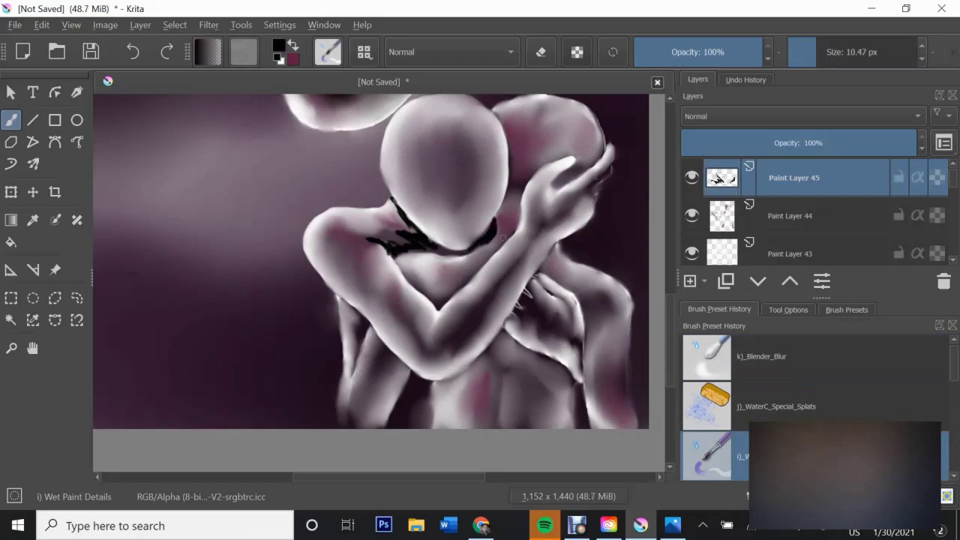
Paint dark shadow strokes low on the figure, then blend them and soften the neck and collar shadow
drag(544, 371, 546, 405)
drag(571, 392, 572, 428)
drag(443, 390, 449, 428)
key(slash)
drag(541, 373, 544, 411)
drag(371, 225, 409, 243)
mouse_move(378, 203)
mouse_down()
mouse_move(428, 252)
mouse_move(491, 240)
mouse_move(374, 255)
mouse_up()
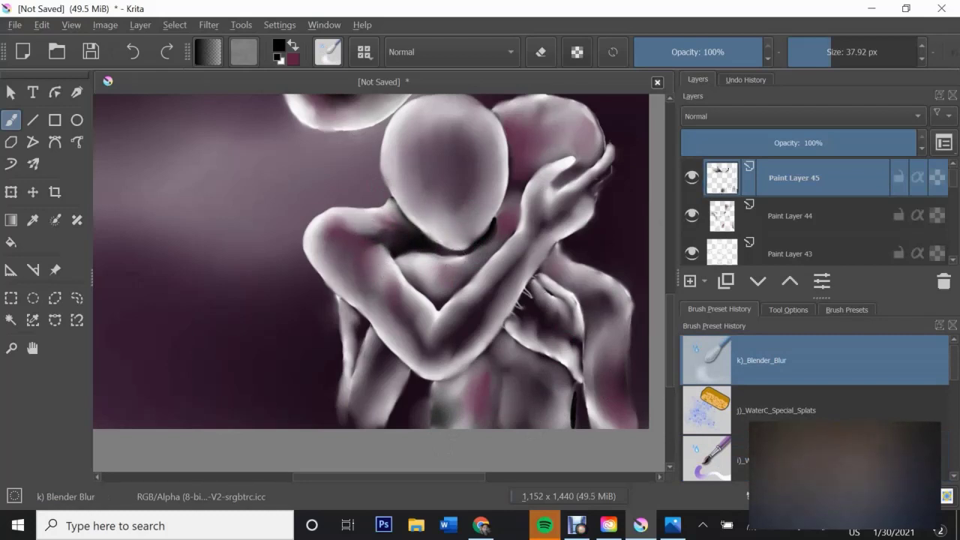
On a new layer, paint a dark stroke near the head and hand and smear it upward
key(Insert)
key(slash)
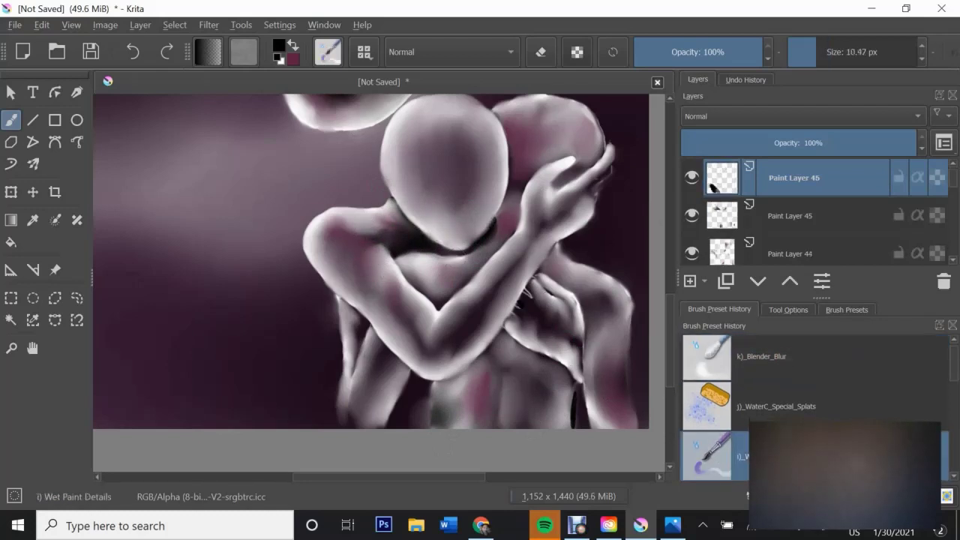
key(slash)
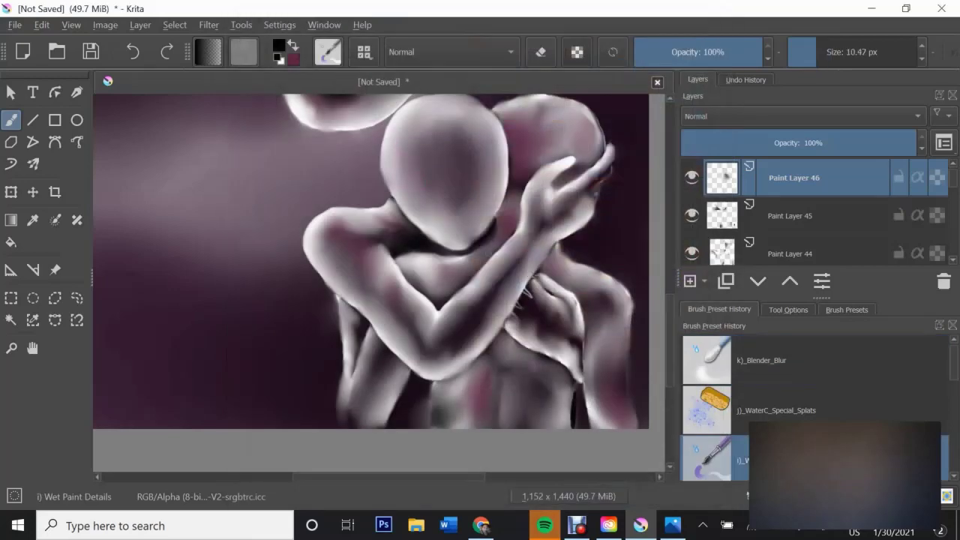
drag(516, 180, 518, 223)
click(709, 450)
key(slash)
key(slash)
mouse_move(557, 183)
mouse_down()
mouse_move(586, 169)
mouse_move(597, 148)
mouse_up()
key(slash)
drag(562, 179, 594, 129)
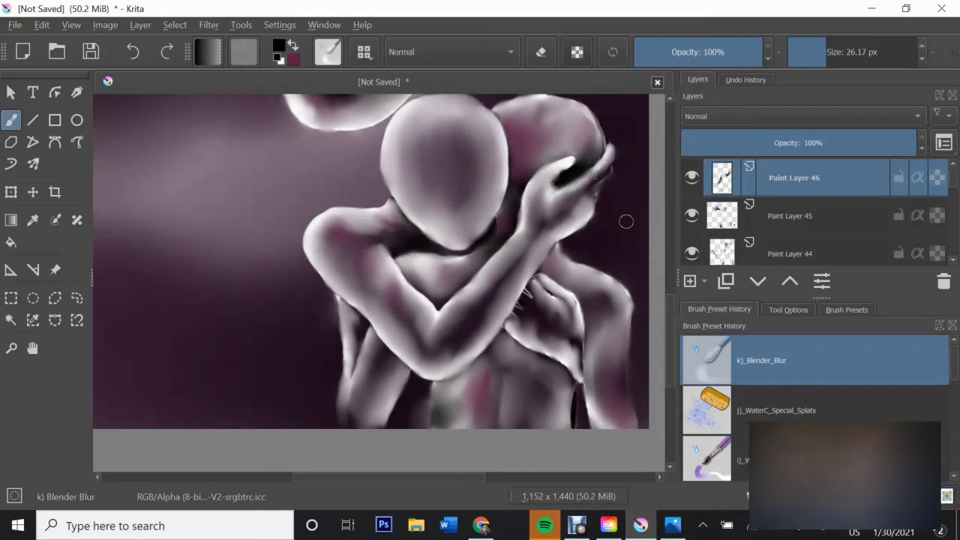
Select Paint Layer 44, add a layer above it, and try a white highlight stroke, then undo it
scroll(818, 213, down, 1)
click(818, 222)
key(bracketleft)
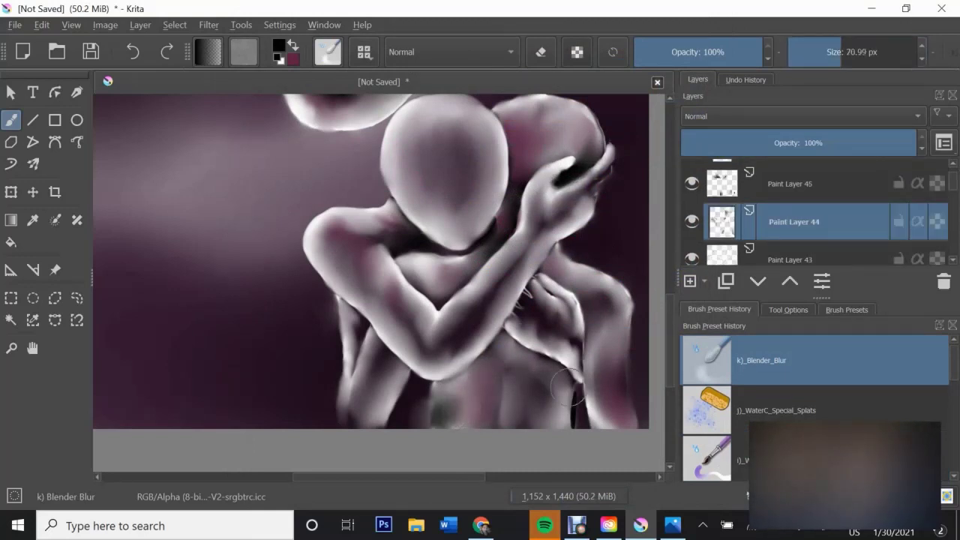
key(Insert)
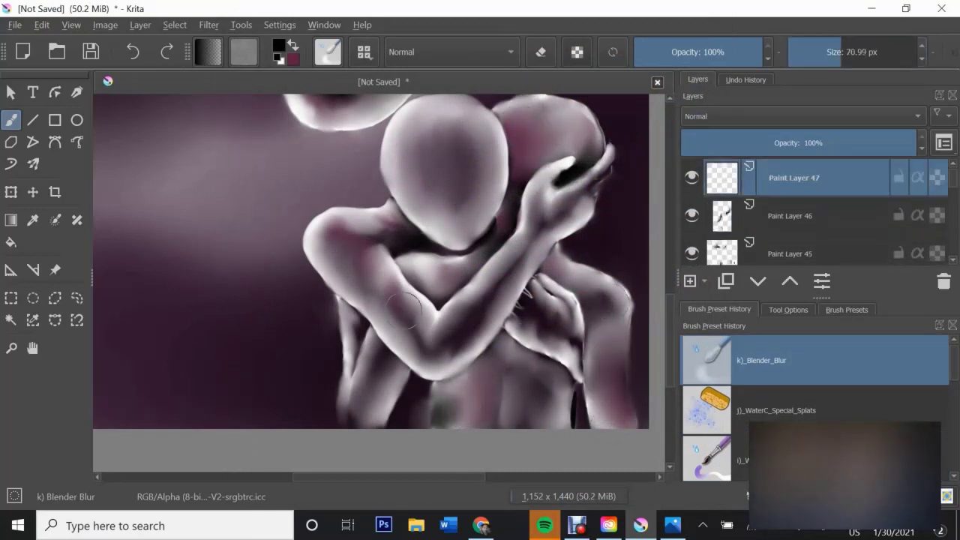
key(d)
key(x)
mouse_move(433, 384)
mouse_down()
mouse_move(430, 425)
mouse_move(443, 417)
mouse_up()
key(bracketleft)
key(ctrl+z)
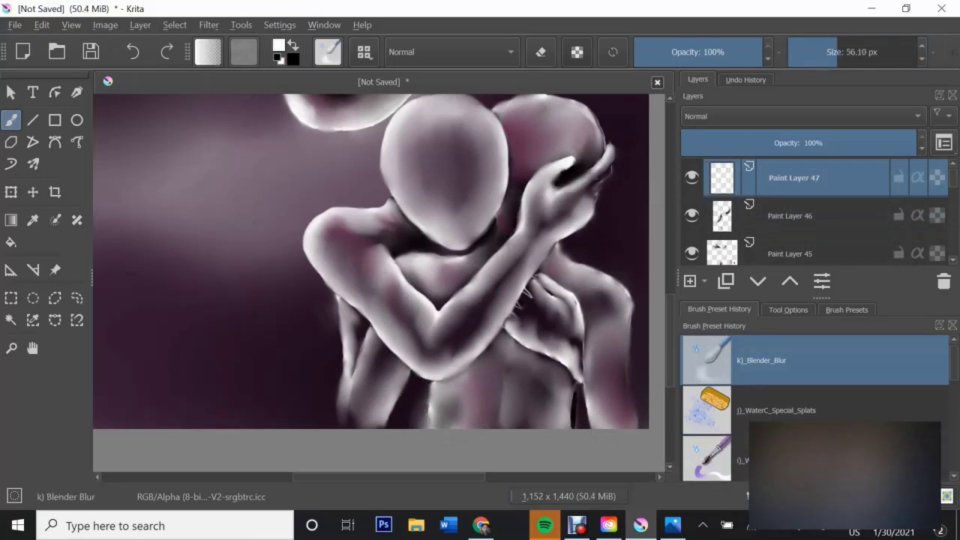
click(706, 454)
On new layers, paint dark shadows low on the lower figure and beside the hand, then soften them
key(Insert)
key(x)
drag(412, 422, 424, 391)
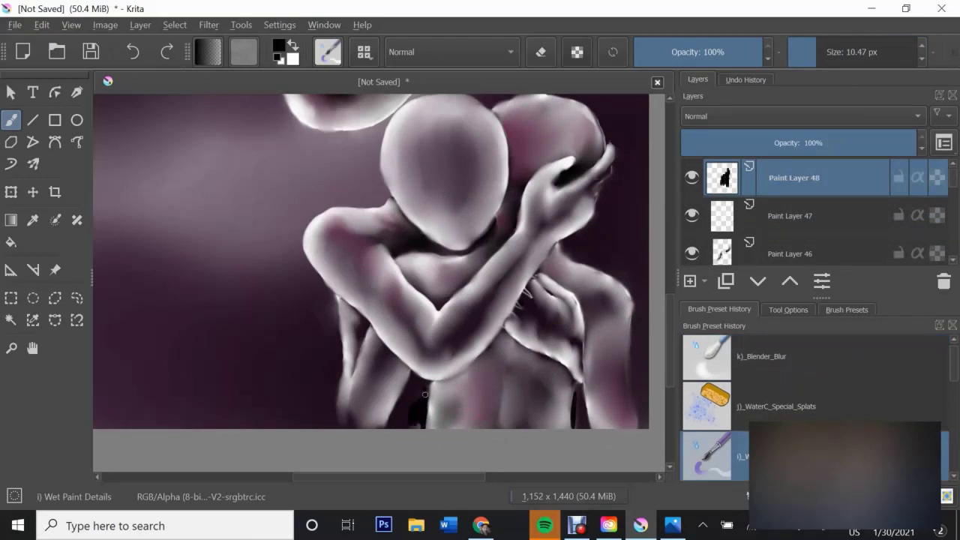
key(slash)
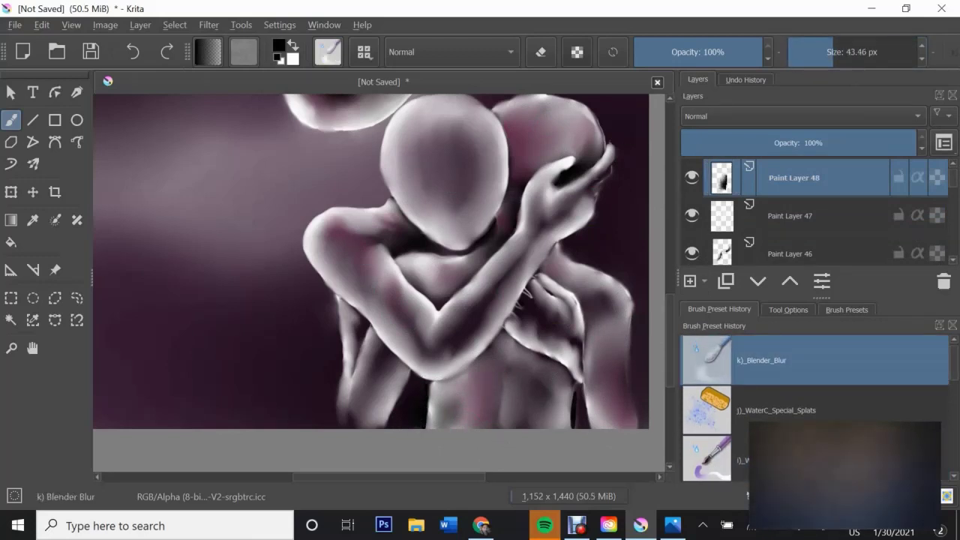
key(Insert)
key(slash)
drag(550, 162, 593, 142)
key(slash)
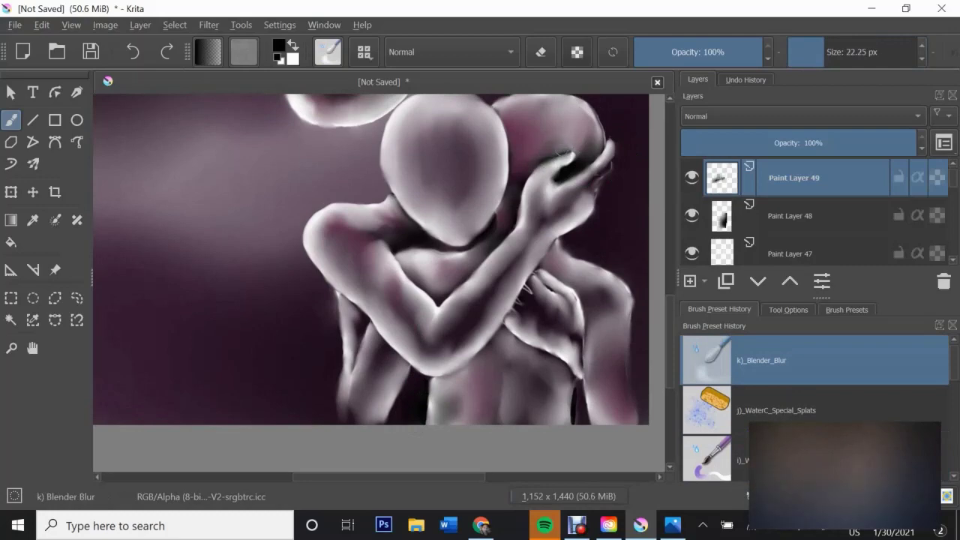
scroll(371, 284, down, 1)
scroll(371, 283, up, 9)
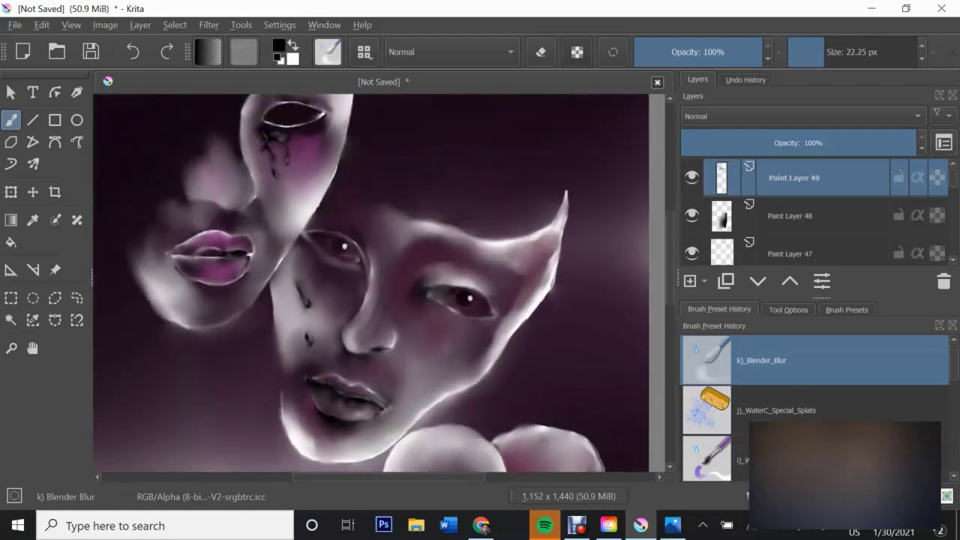
On a new layer, draw Ink-3 Gpen tear drips below the eyes and soften them with Blender_Blur
scroll(372, 283, up, 1)
key(Insert)
key(slash)
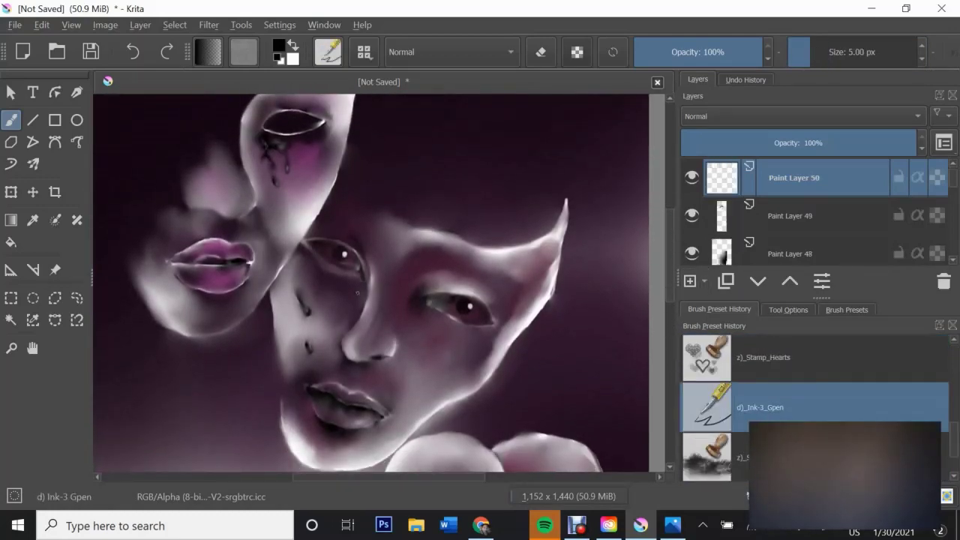
drag(426, 315, 443, 373)
drag(445, 384, 448, 399)
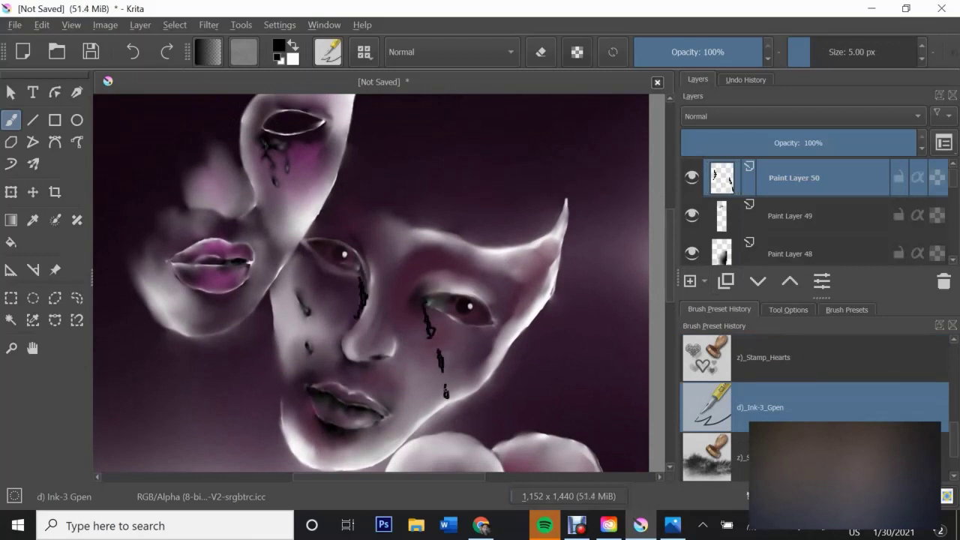
key(slash)
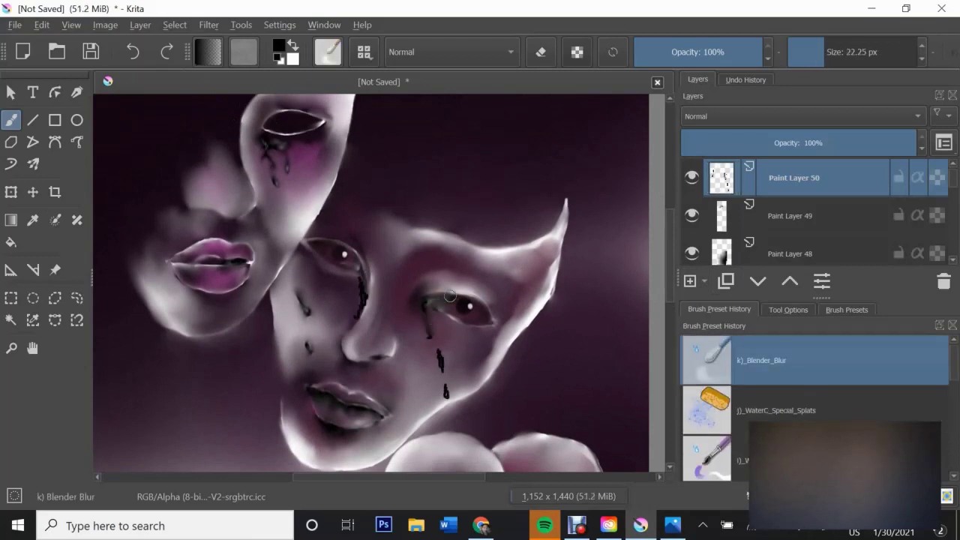
drag(349, 315, 350, 276)
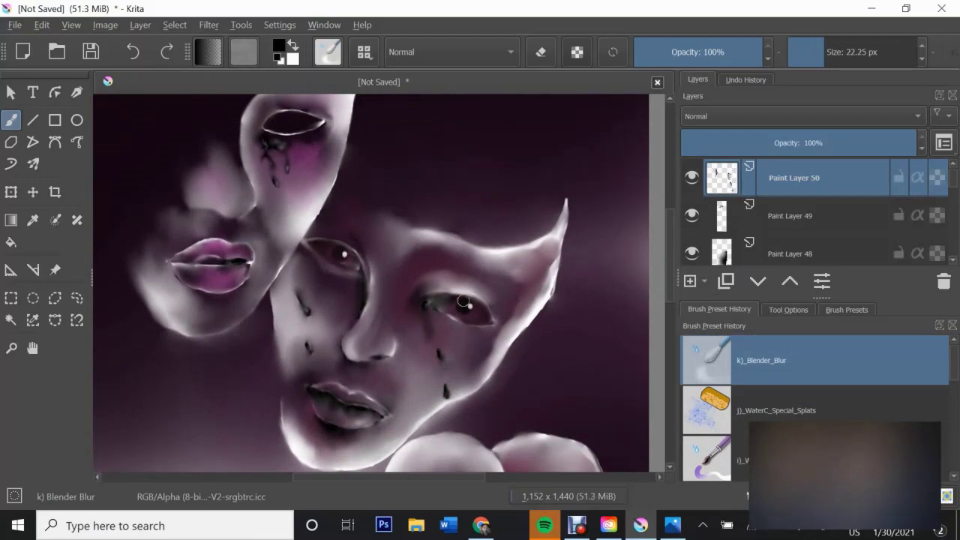
Add a layer above Paint Layer 50, swap colours, and blend shading near the front mask's eye
key(slash)
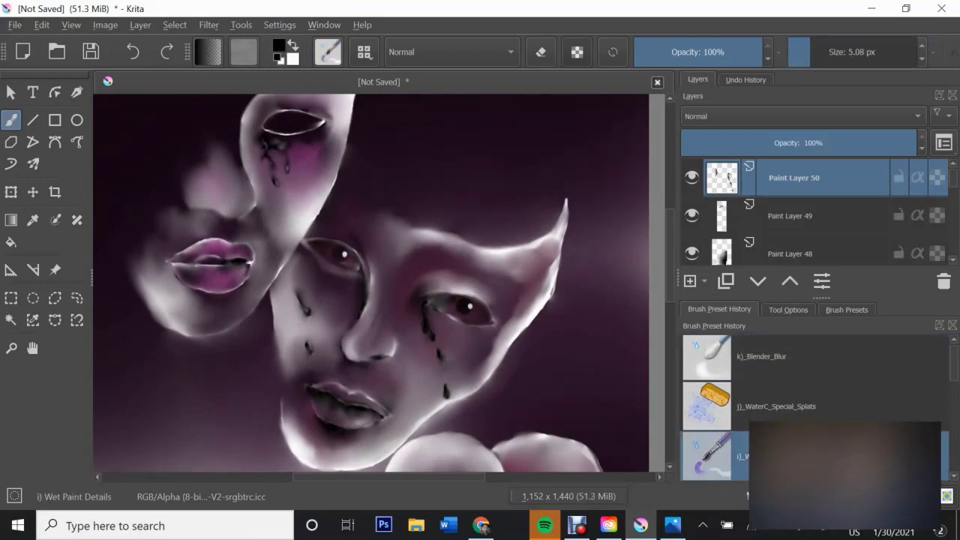
key(slash)
key(bracketright)
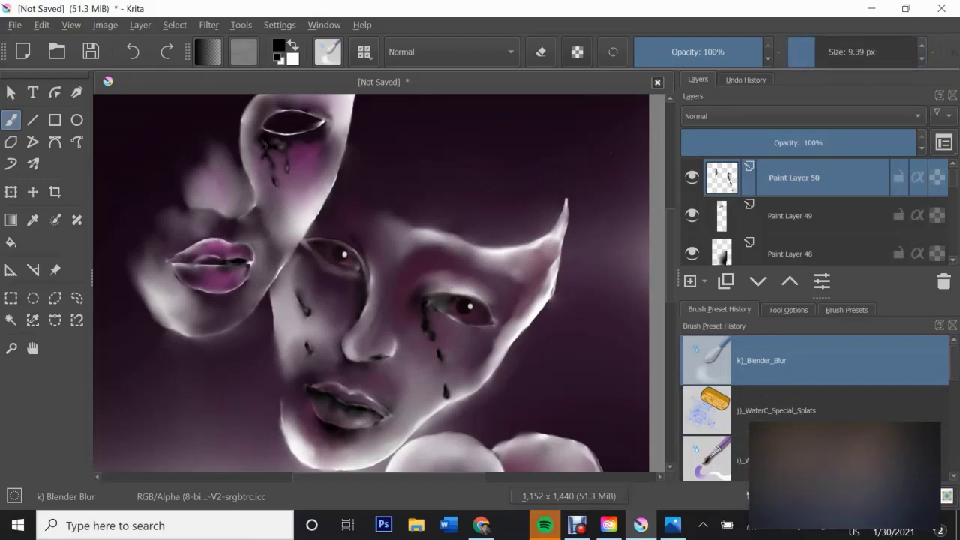
key(Insert)
key(slash)
key(x)
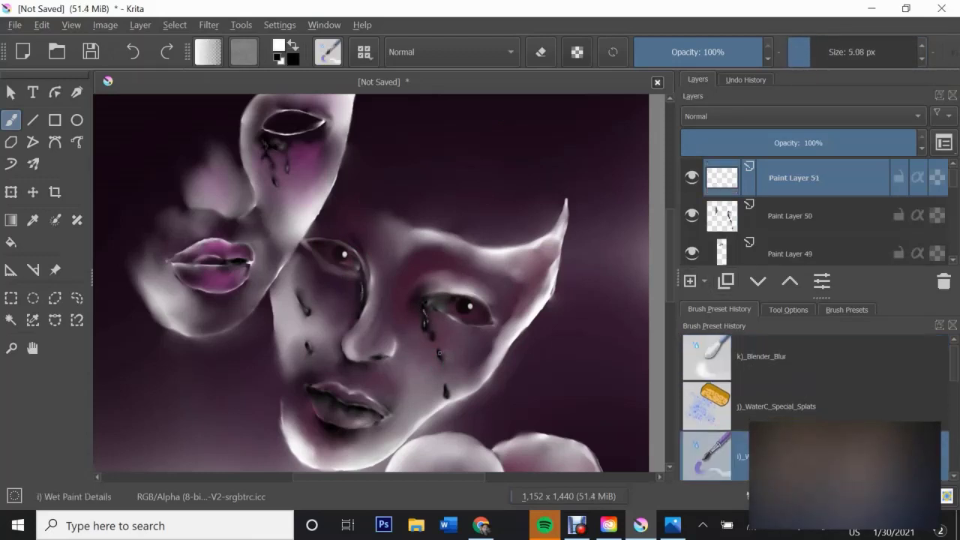
key(slash)
drag(424, 323, 360, 283)
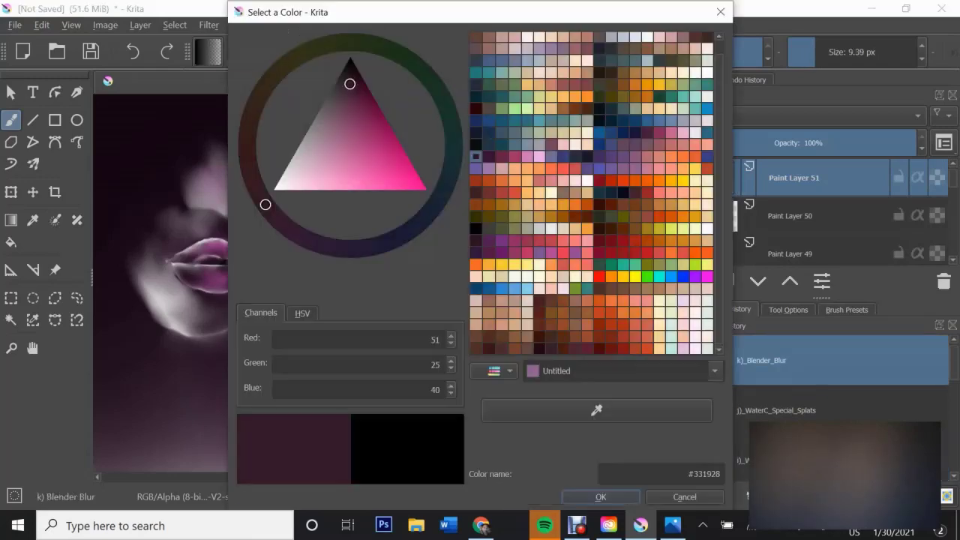
Pick dark purple #331928 and add new paint layers above Paint Layer 52
key(Insert)
key(slash)
key(slash)
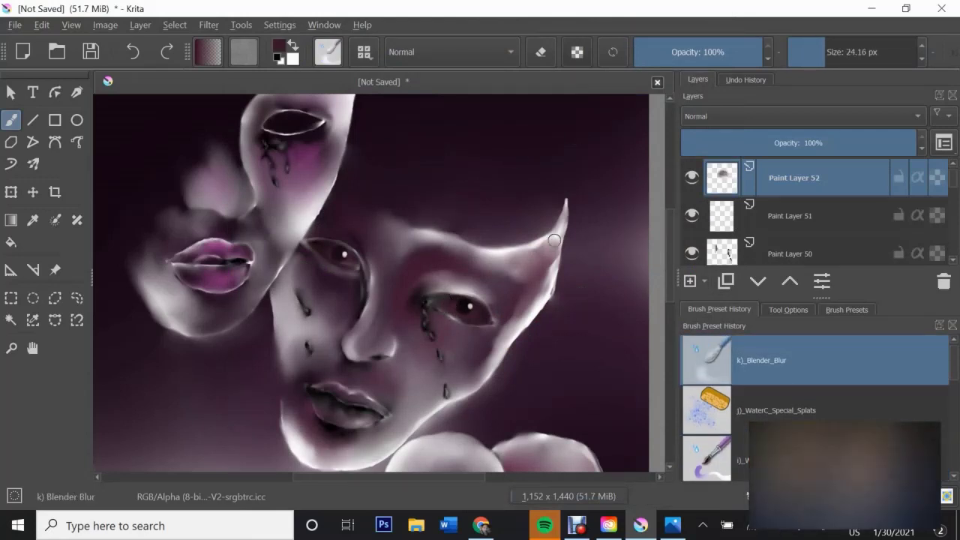
scroll(556, 243, down, 5)
key(Insert)
key(slash)
Paint a dark drip beside the eye, then add a layer and set up black paint
key(d)
drag(493, 133, 498, 177)
key(slash)
key(Insert)
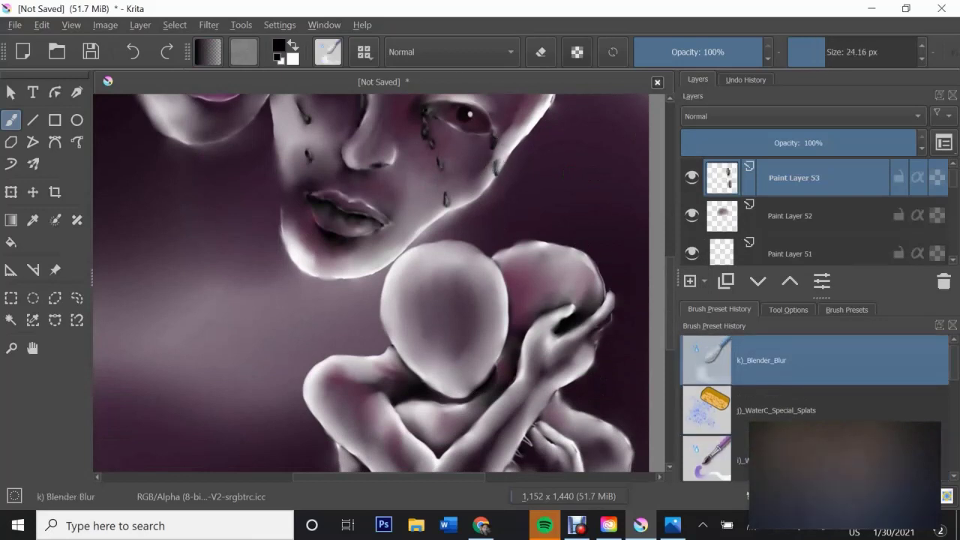
key(slash)
key(x)
key(slash)
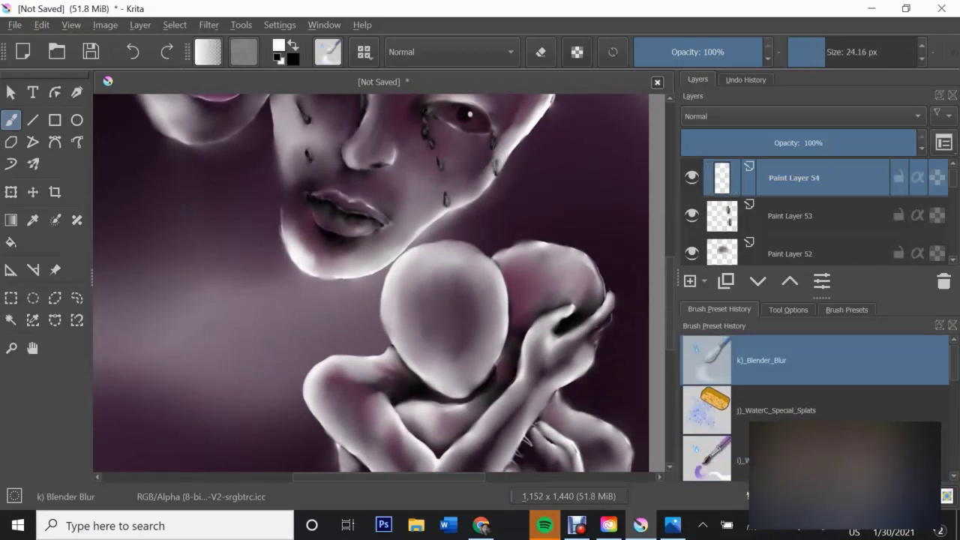
key(slash)
key(x)
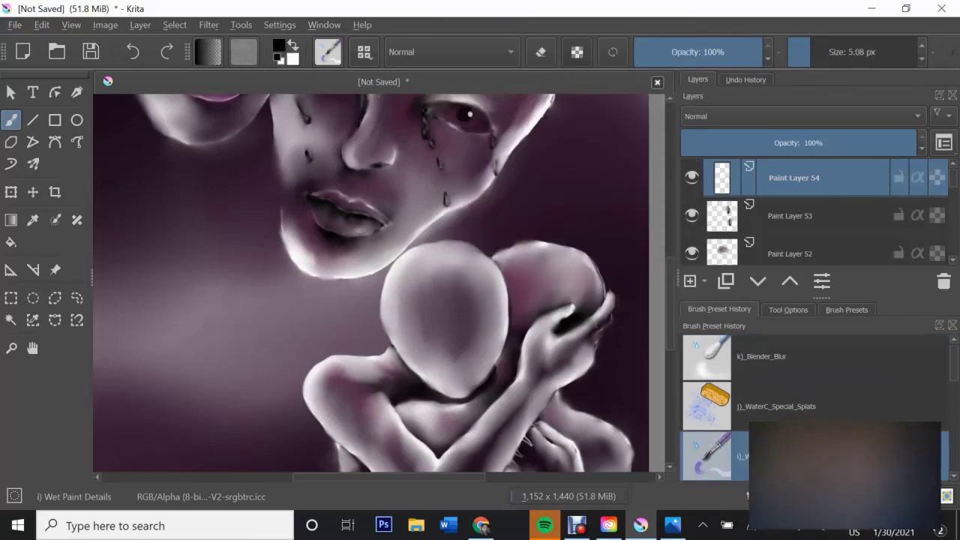
On a new layer, paint a black dripping crack across the top of the pale head
key(Insert)
mouse_move(417, 258)
mouse_down()
mouse_move(442, 298)
mouse_move(466, 271)
mouse_move(409, 275)
mouse_up()
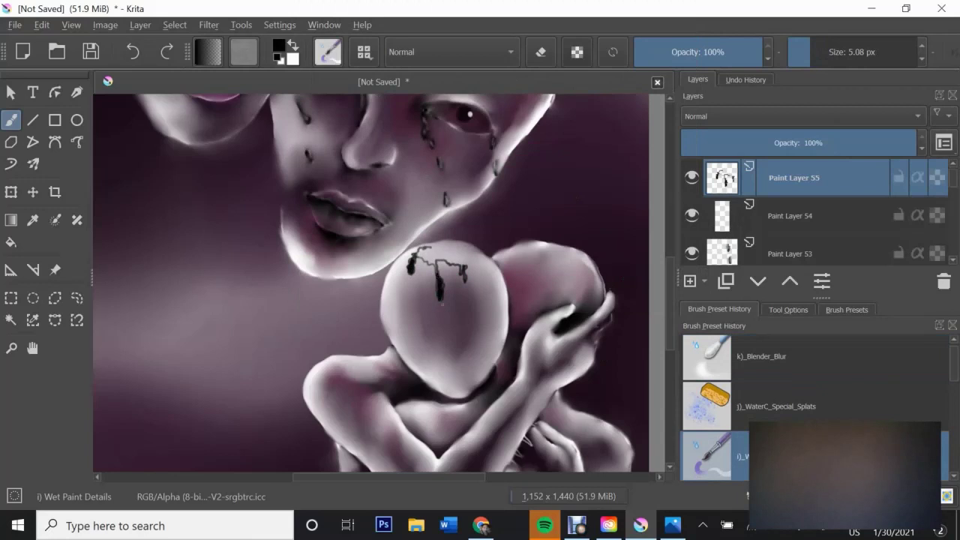
drag(464, 284, 472, 338)
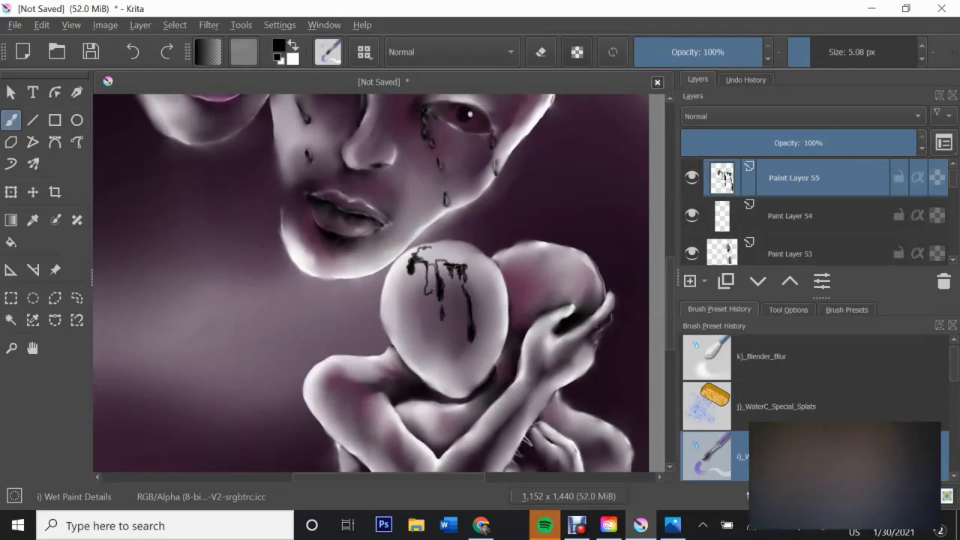
mouse_move(436, 261)
mouse_down()
mouse_move(489, 288)
mouse_move(492, 315)
mouse_up()
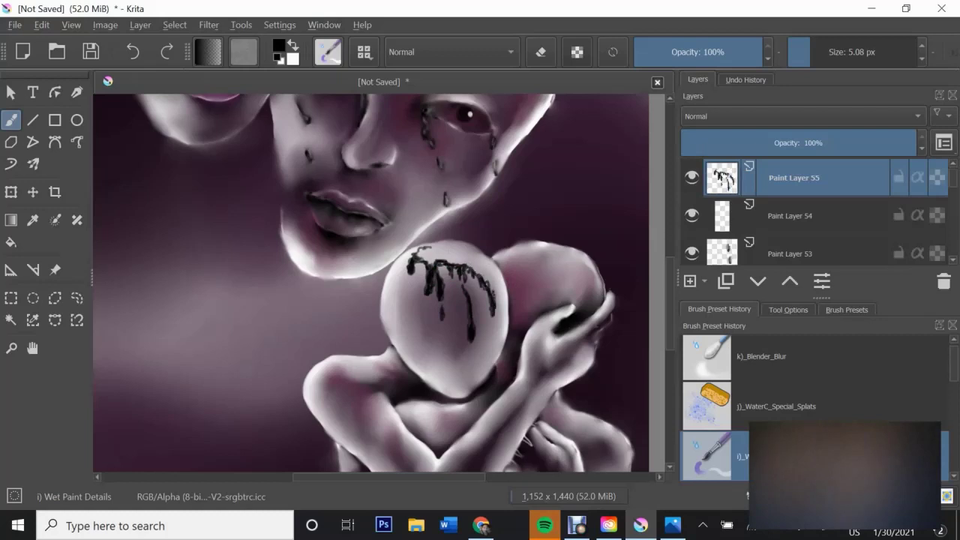
drag(414, 250, 432, 260)
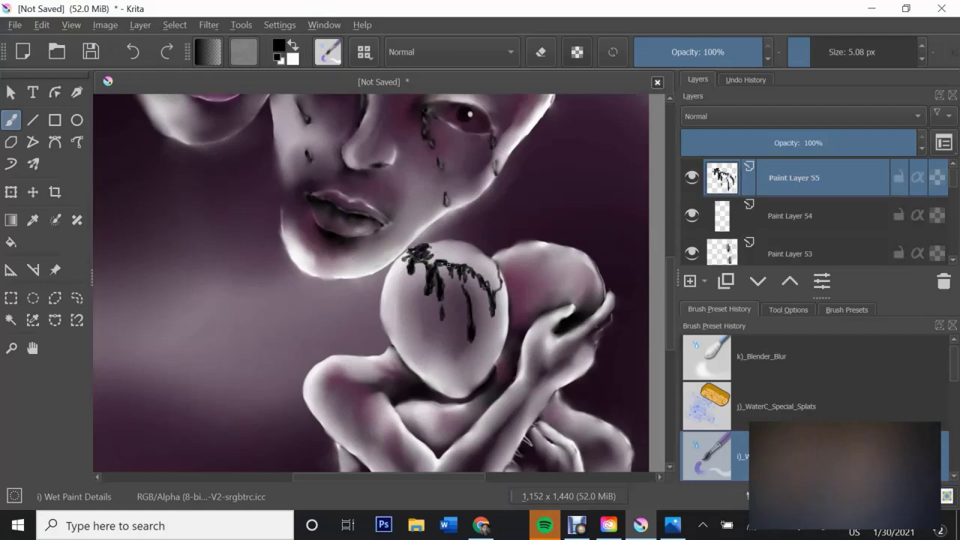
mouse_move(464, 258)
mouse_down()
mouse_move(432, 243)
mouse_move(480, 267)
mouse_move(459, 242)
mouse_move(492, 279)
mouse_move(422, 246)
mouse_move(498, 285)
mouse_up()
key(slash)
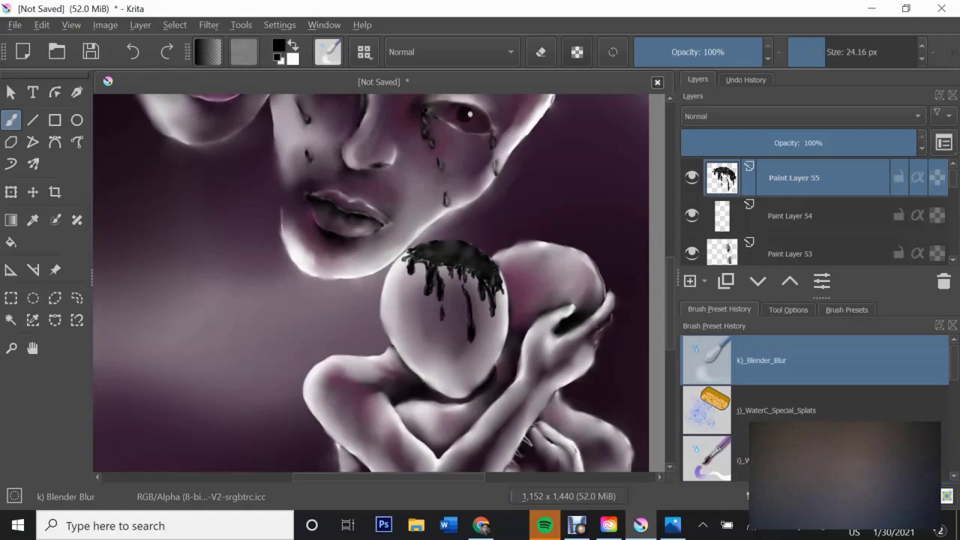
key(bracketright)
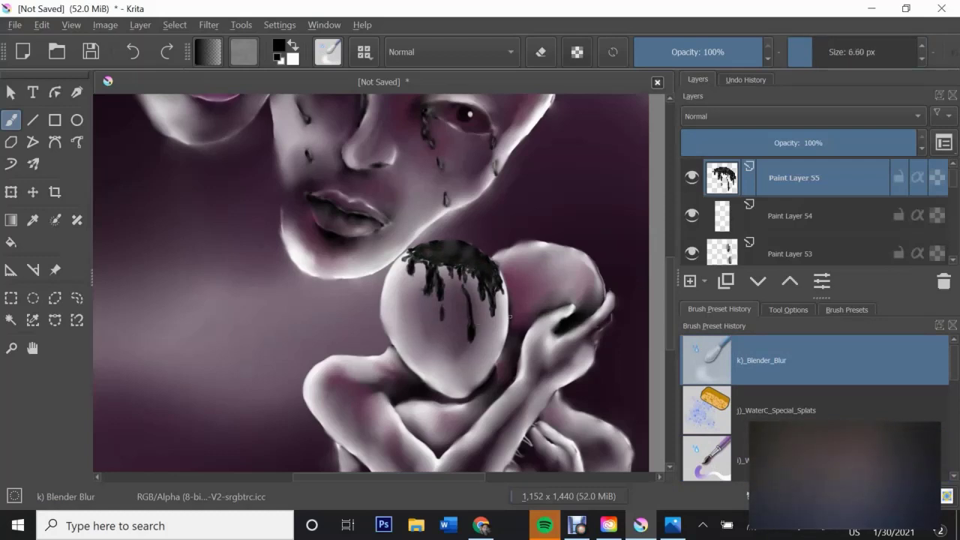
Paint dark drips onto the neighbouring head, blend Paint Layer 55, and add Paint Layer 57 in white
key(Insert)
mouse_move(495, 256)
mouse_down()
mouse_move(533, 245)
mouse_move(530, 289)
mouse_move(534, 244)
mouse_move(513, 278)
mouse_move(537, 246)
mouse_up()
key(slash)
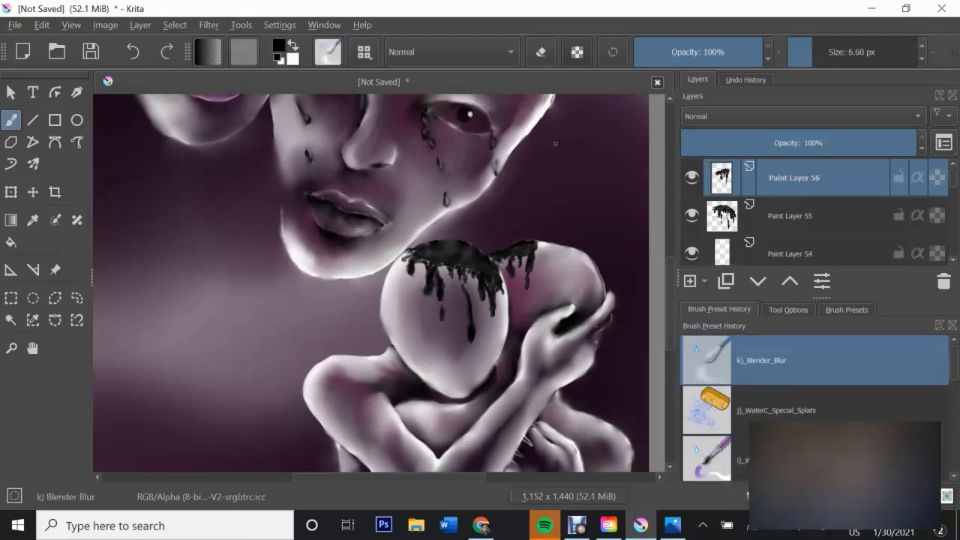
key(slash)
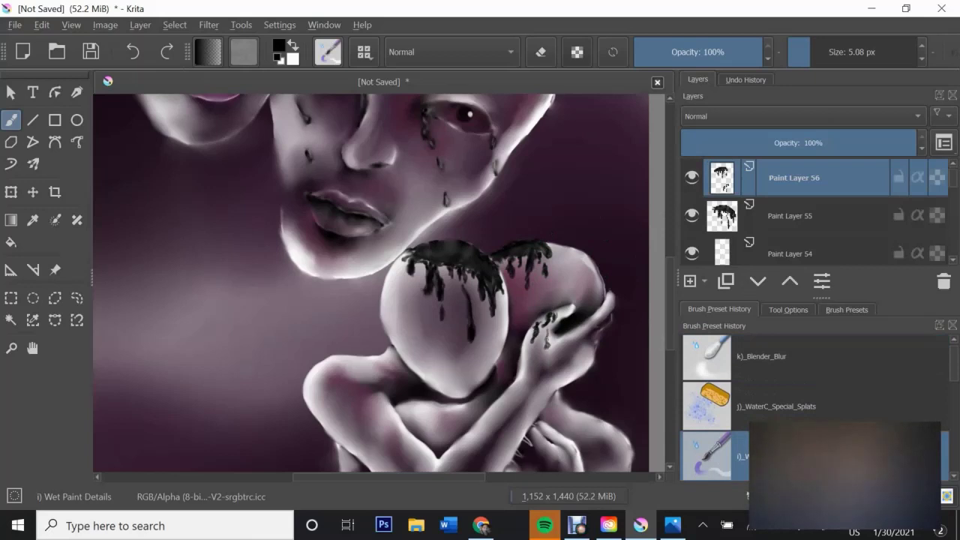
key(slash)
key(Page_Down)
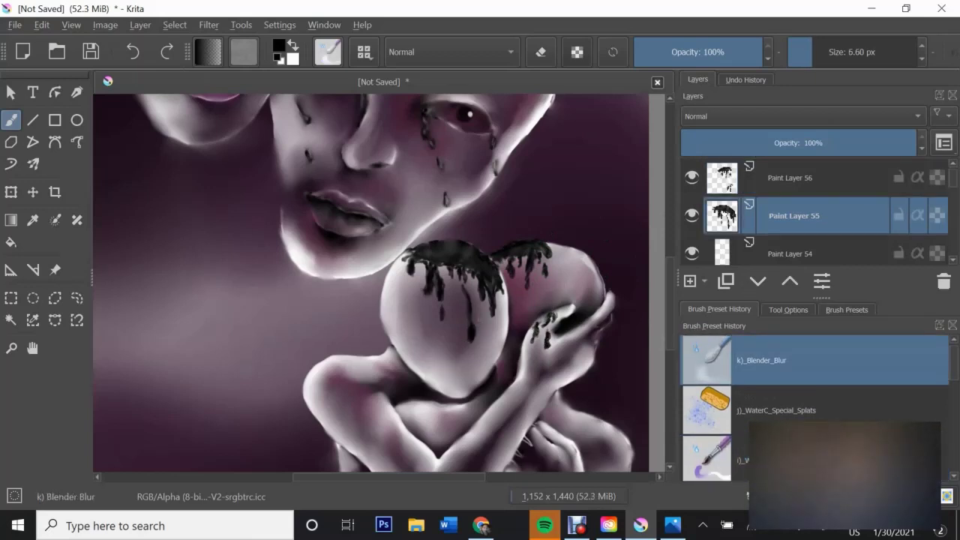
key(Insert)
key(slash)
key(x)
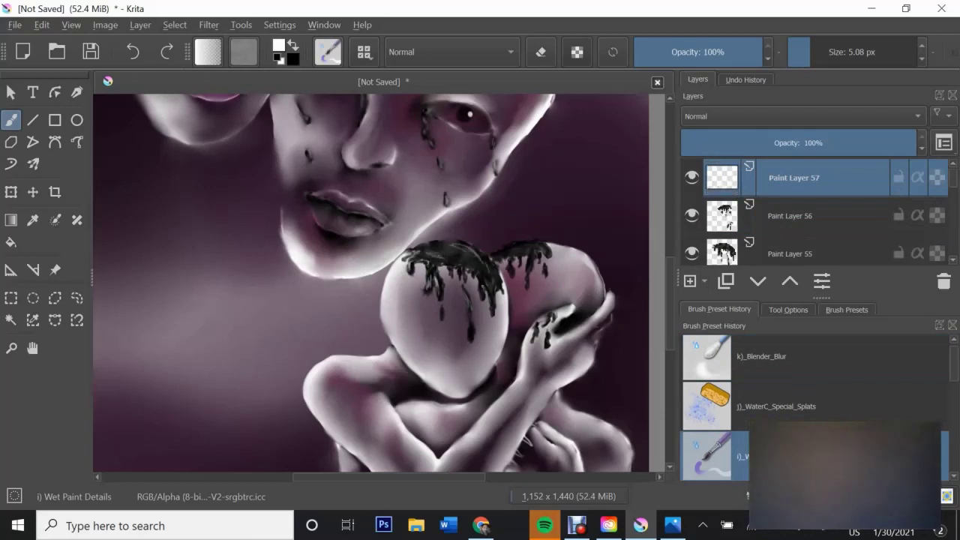
key(slash)
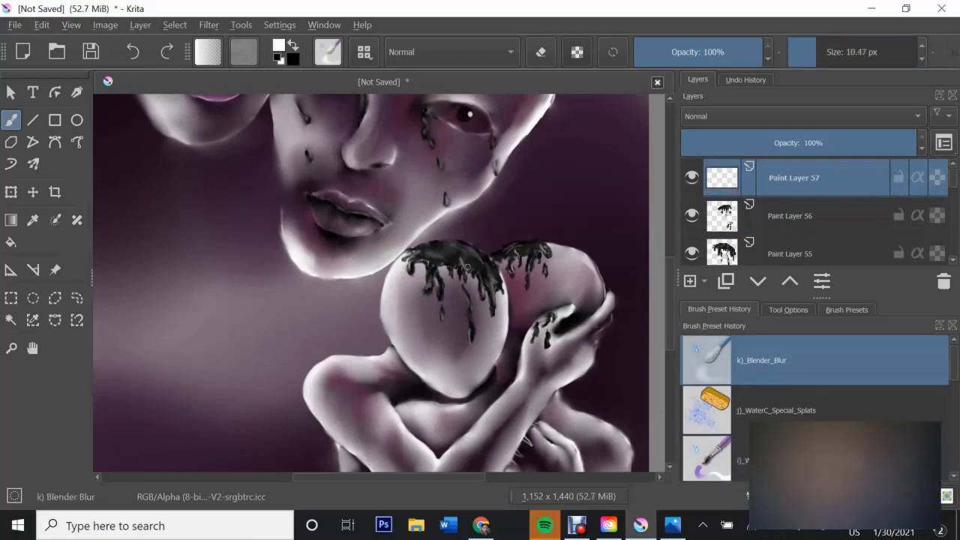
Paint black drips down the egg-shaped head with the detail brush
scroll(600, 223, down, 5)
scroll(601, 223, up, 6)
scroll(371, 284, down, 5)
scroll(372, 283, up, 5)
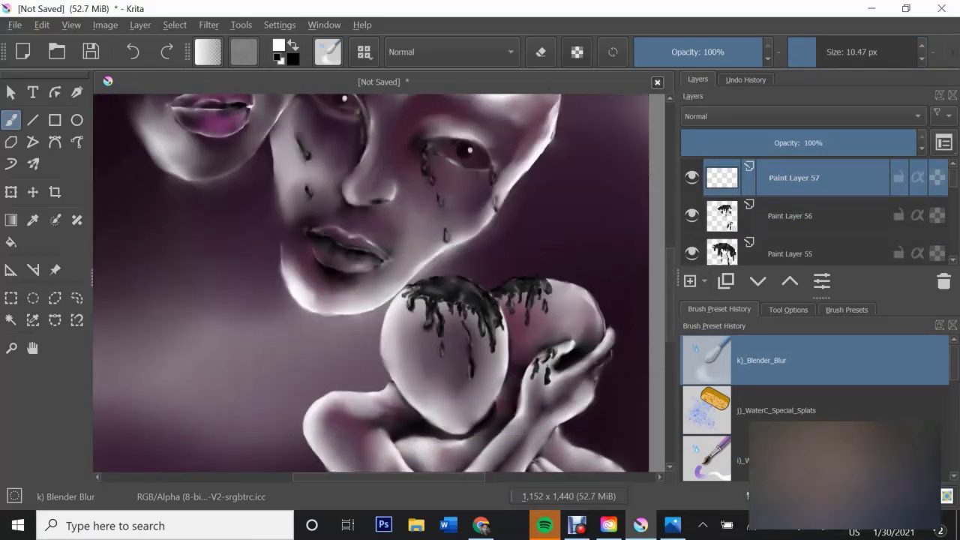
scroll(371, 284, down, 1)
key(Insert)
click(705, 454)
key(x)
drag(458, 321, 442, 371)
drag(450, 339, 450, 368)
key(shift+Delete)
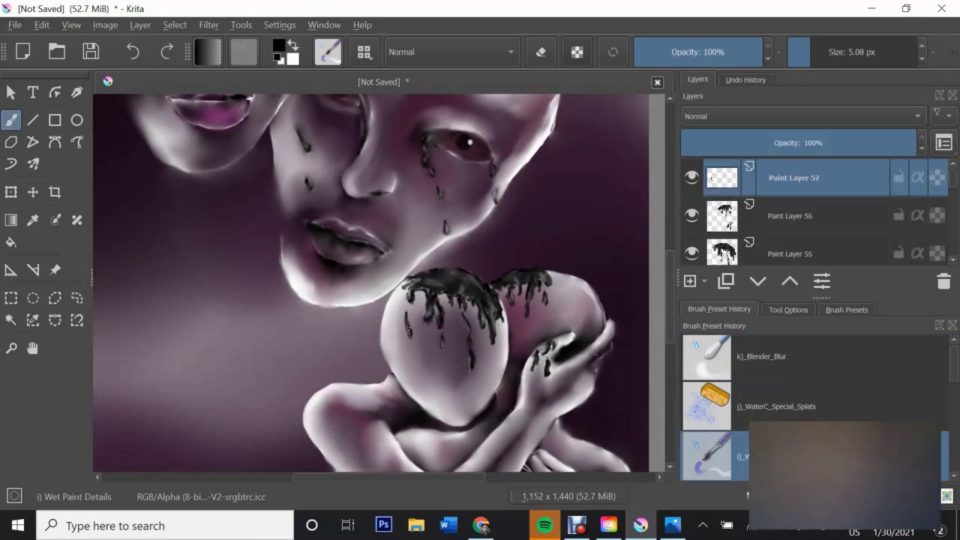
Add more dark drips and hair strands across the top of the egg head
drag(446, 295, 448, 333)
drag(443, 300, 452, 351)
drag(459, 308, 471, 337)
mouse_move(462, 287)
mouse_down()
mouse_move(469, 324)
mouse_move(481, 293)
mouse_move(419, 285)
mouse_up()
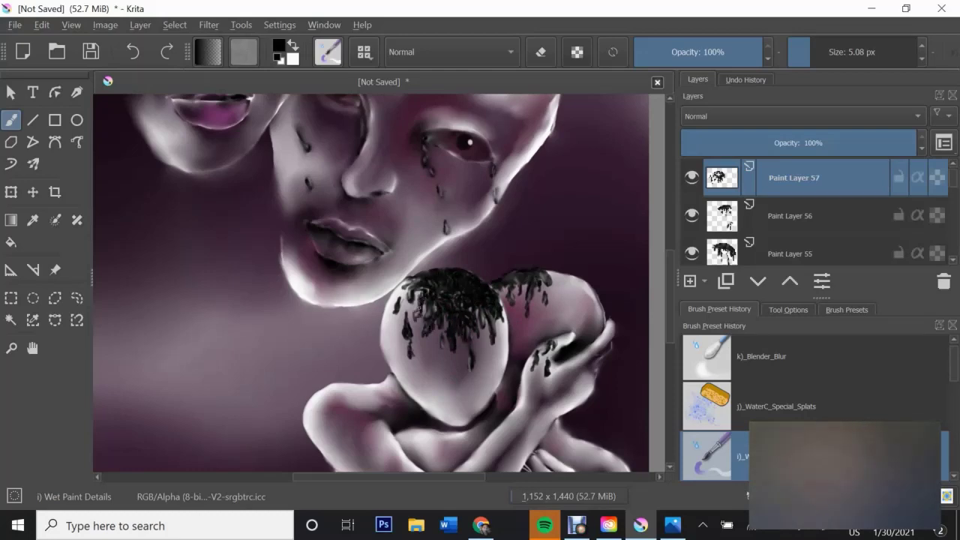
key(ctrl+space)
key(b)
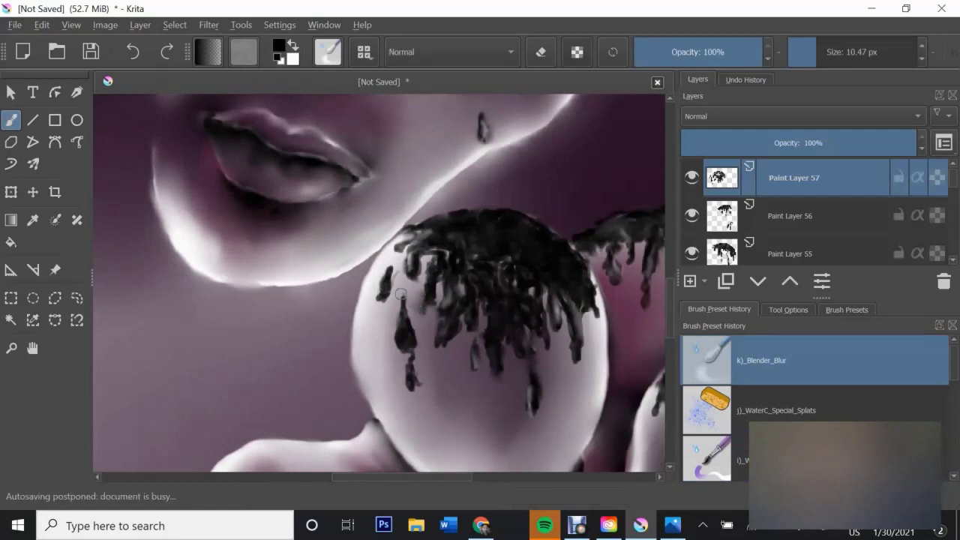
On a new layer, paint white highlights along the hair drips with Wet Paint Details
key(Insert)
key(slash)
key(x)
drag(401, 307, 399, 345)
drag(450, 327, 449, 342)
drag(428, 276, 429, 305)
drag(425, 255, 428, 287)
drag(475, 299, 491, 360)
mouse_move(495, 313)
mouse_down()
mouse_move(499, 341)
mouse_move(522, 356)
mouse_up()
drag(506, 277, 509, 303)
mouse_move(579, 258)
mouse_down()
mouse_move(585, 291)
mouse_move(555, 307)
mouse_up()
Blend the highlights into the drips with Blender_Blur and add light strokes atop the hair
key(slash)
mouse_move(504, 286)
mouse_down()
mouse_move(495, 338)
mouse_move(538, 392)
mouse_up()
drag(471, 304, 449, 353)
mouse_move(387, 277)
mouse_down()
mouse_move(428, 300)
mouse_move(402, 340)
mouse_up()
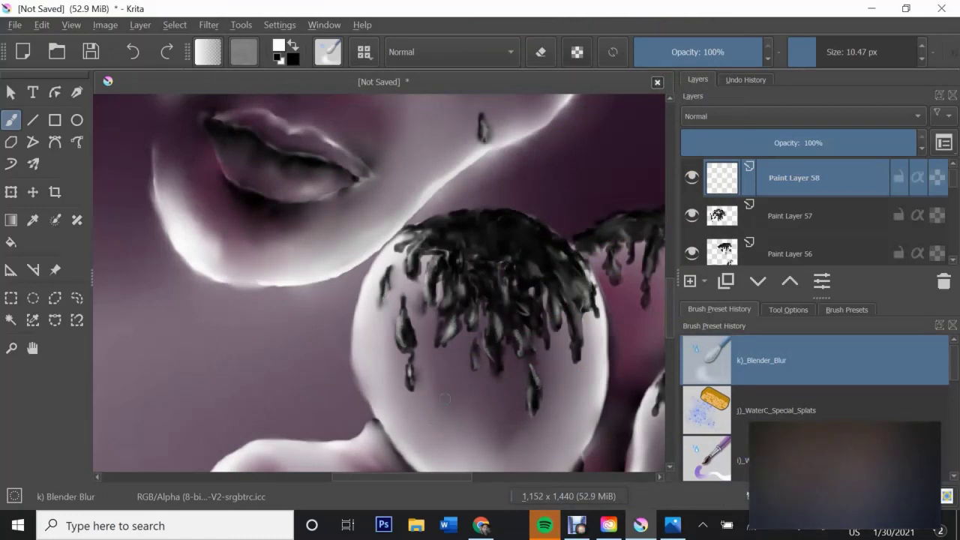
key(slash)
mouse_move(459, 217)
mouse_down()
mouse_move(473, 241)
mouse_move(501, 230)
mouse_up()
mouse_move(513, 224)
mouse_down()
mouse_move(531, 243)
mouse_move(504, 256)
mouse_up()
key(slash)
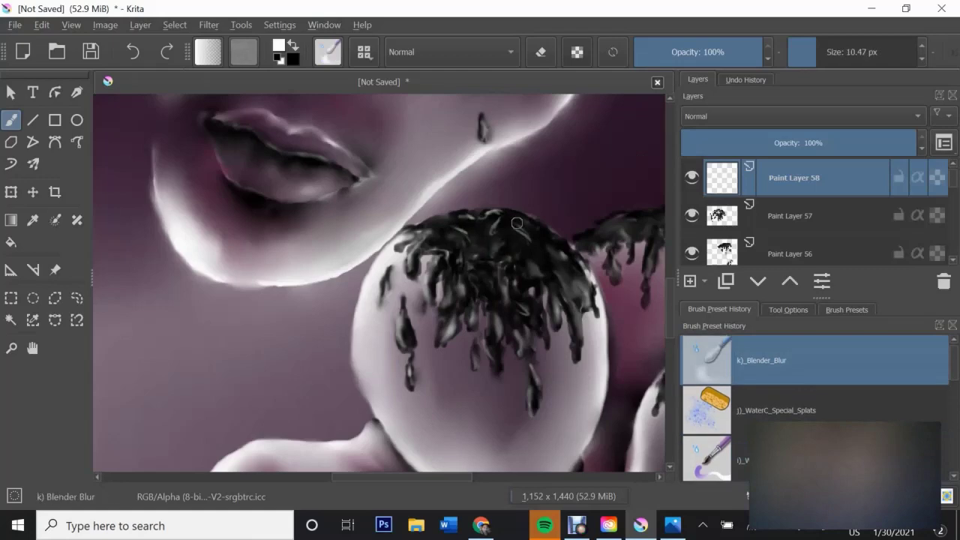
click(11, 347)
click(301, 324)
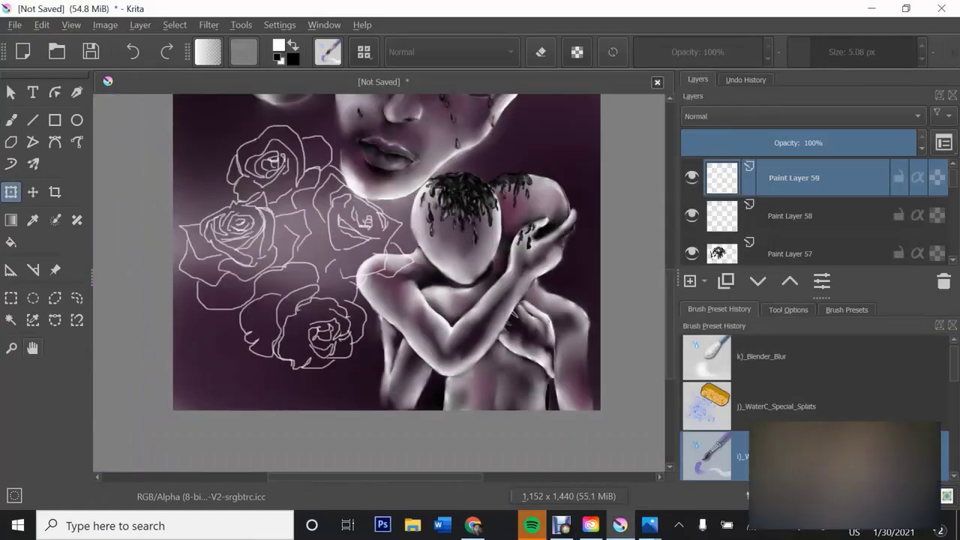
Zoom in on the roses and blur the upper rose's outlines with Blender_Blur at 14.21 px
click(11, 347)
click(789, 309)
drag(300, 225, 360, 195)
key(b)
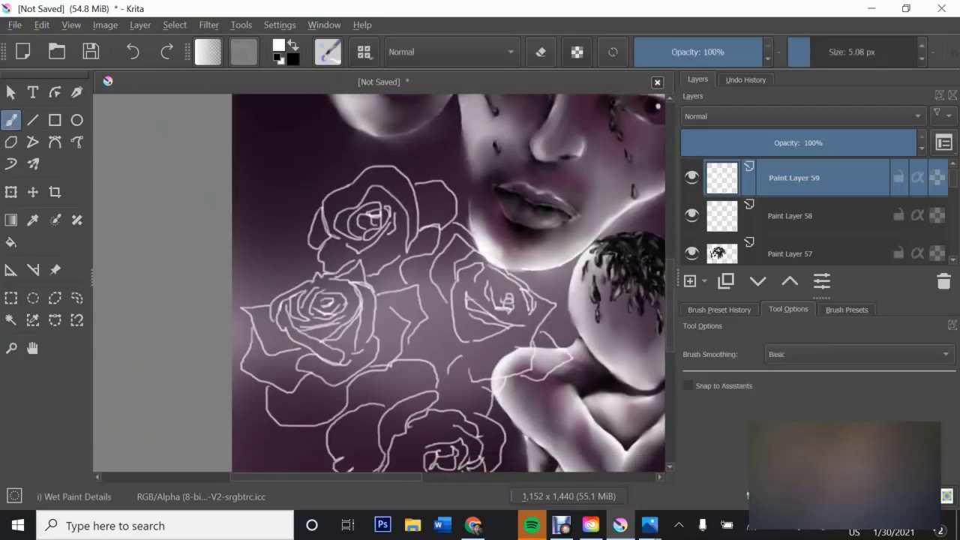
key(slash)
drag(412, 210, 412, 247)
mouse_move(385, 195)
mouse_down()
mouse_move(352, 208)
mouse_move(351, 239)
mouse_move(375, 211)
mouse_move(376, 246)
mouse_move(315, 240)
mouse_move(327, 262)
mouse_move(360, 258)
mouse_up()
mouse_move(417, 184)
mouse_down()
mouse_move(453, 199)
mouse_move(420, 251)
mouse_up()
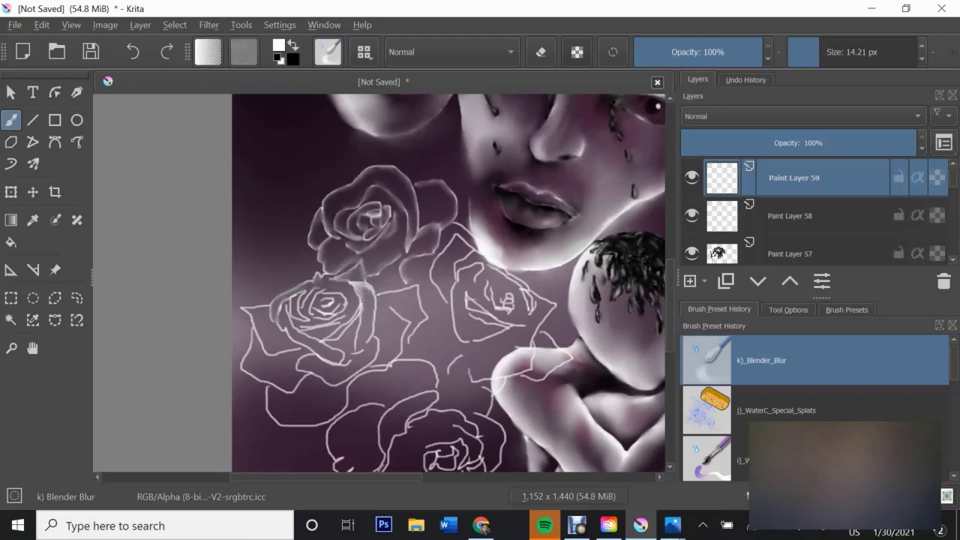
Smudge the lower-left and lower rose outlines and the right rose's centre lines
mouse_move(291, 315)
mouse_down()
mouse_move(304, 293)
mouse_move(330, 294)
mouse_up()
drag(300, 331, 345, 360)
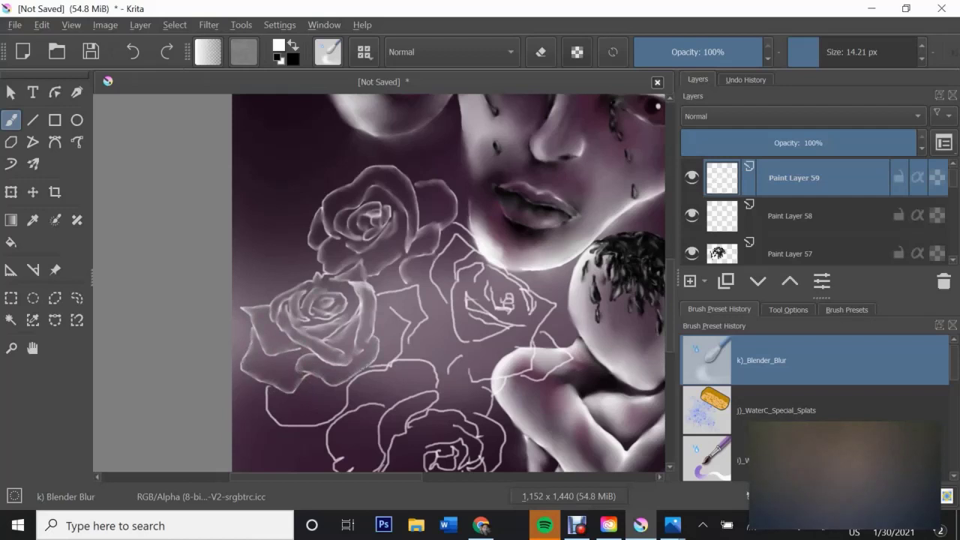
mouse_move(422, 306)
mouse_down()
mouse_move(277, 420)
mouse_move(342, 396)
mouse_move(338, 459)
mouse_up()
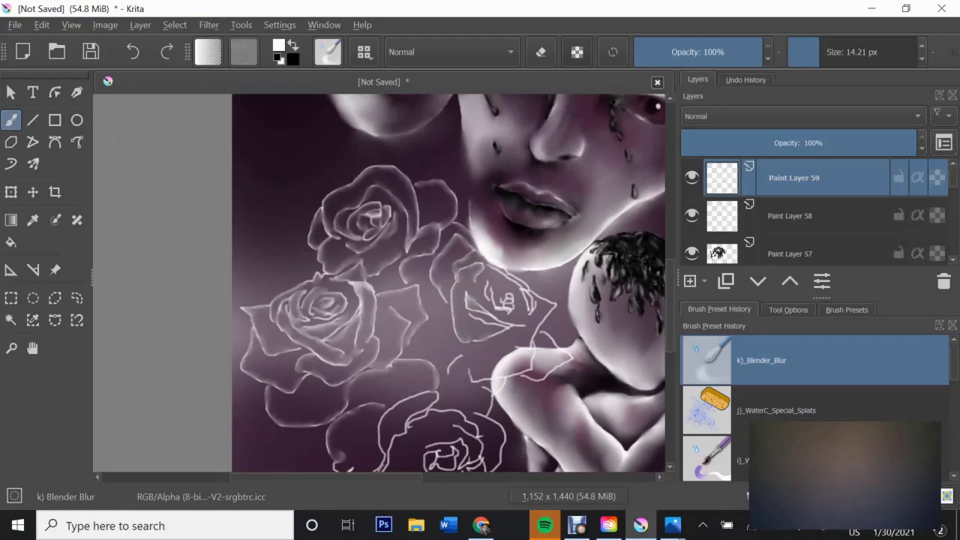
drag(507, 279, 525, 293)
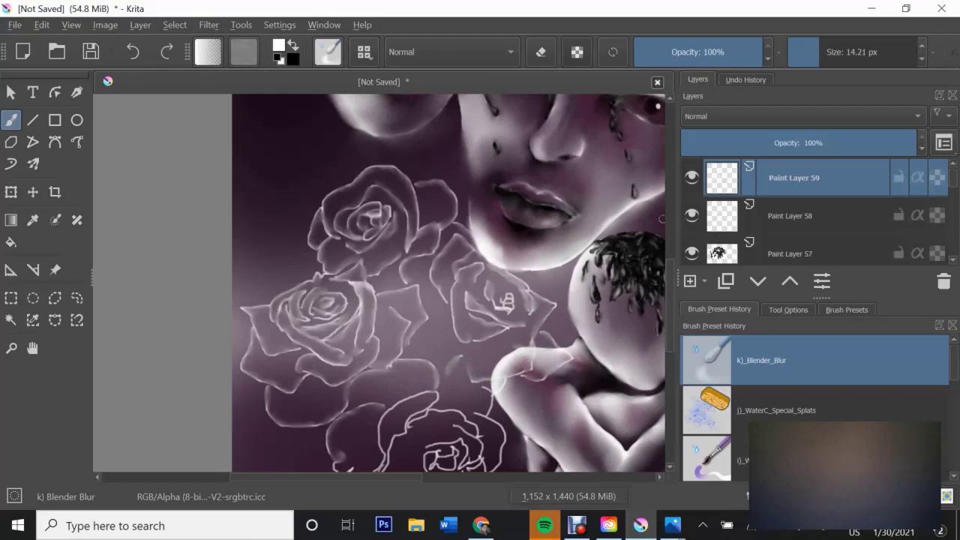
scroll(481, 260, down, 3)
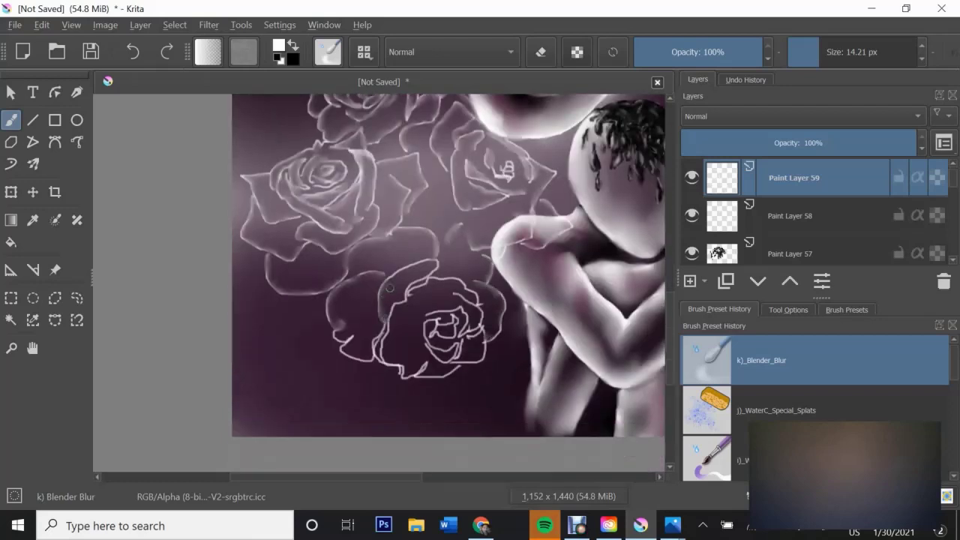
drag(396, 344, 450, 363)
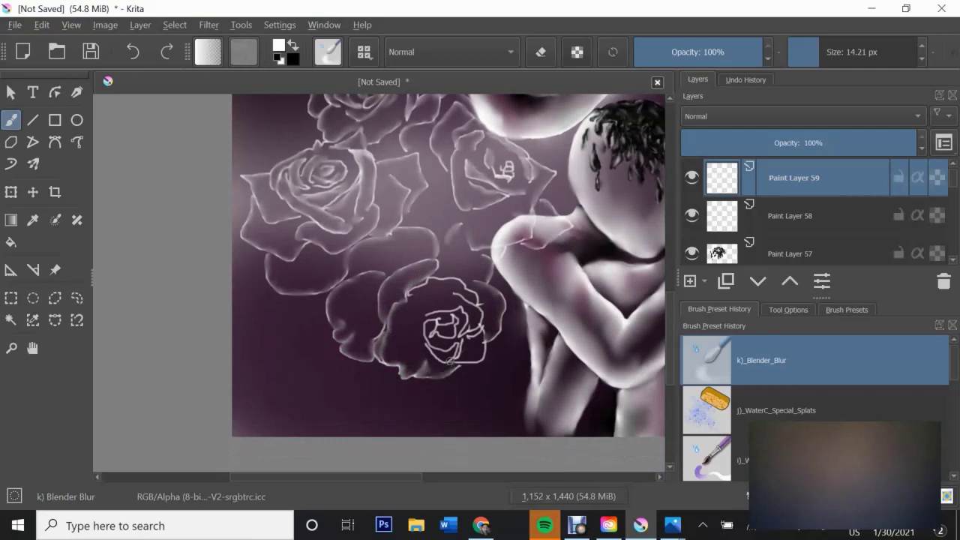
mouse_move(430, 283)
mouse_down()
mouse_move(435, 356)
mouse_move(457, 346)
mouse_move(435, 318)
mouse_move(458, 338)
mouse_up()
scroll(378, 281, up, 1)
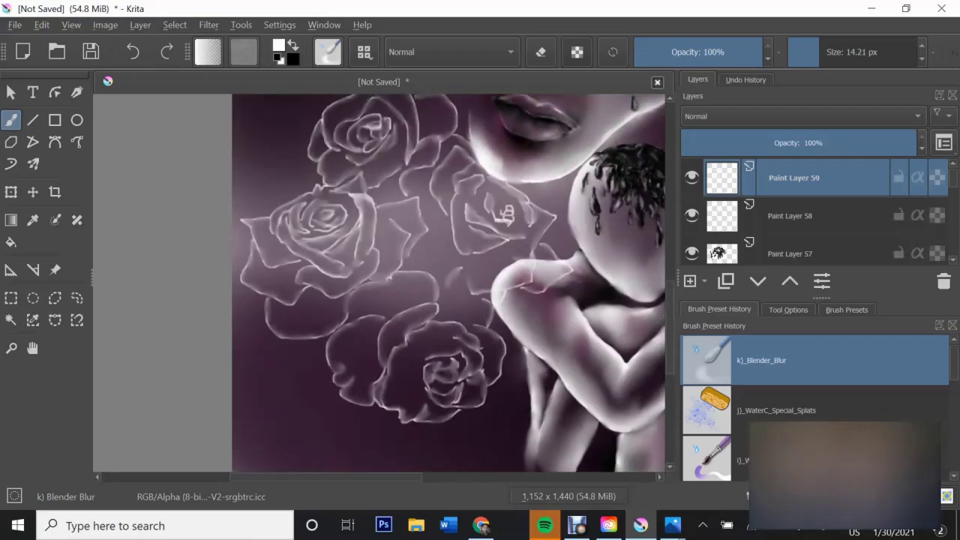
scroll(657, 334, up, 1)
click(690, 280)
click(705, 458)
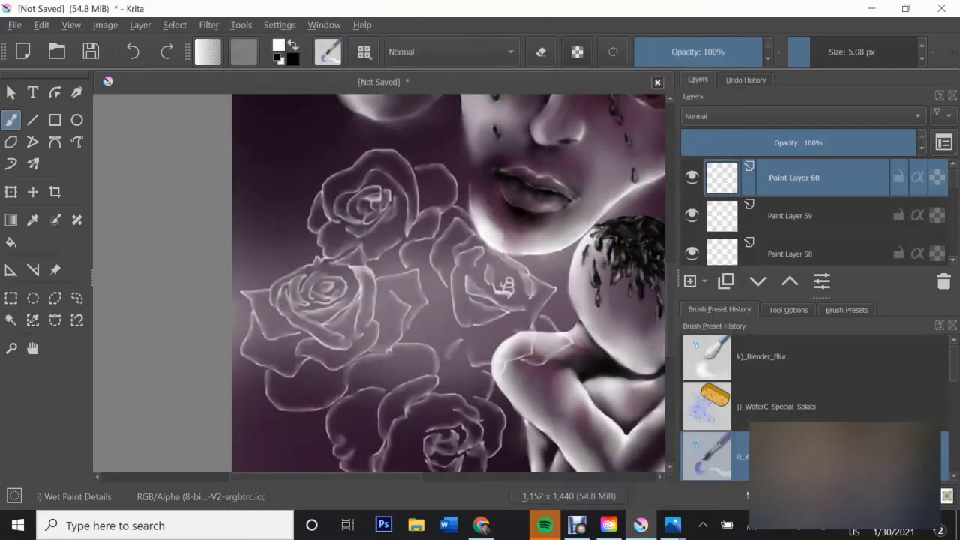
Dab white highlights along and inside the upper rose's petals
click(336, 187)
drag(359, 171, 405, 180)
drag(377, 266, 395, 258)
drag(429, 174, 444, 197)
click(316, 219)
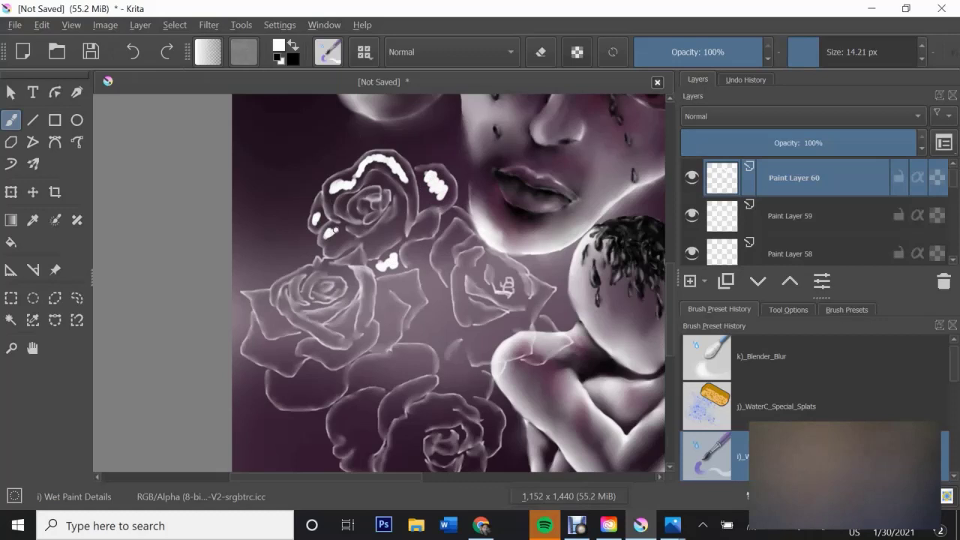
drag(328, 231, 344, 244)
mouse_move(374, 213)
mouse_down()
mouse_move(397, 241)
mouse_move(431, 239)
mouse_up()
drag(395, 210, 412, 184)
drag(351, 203, 372, 216)
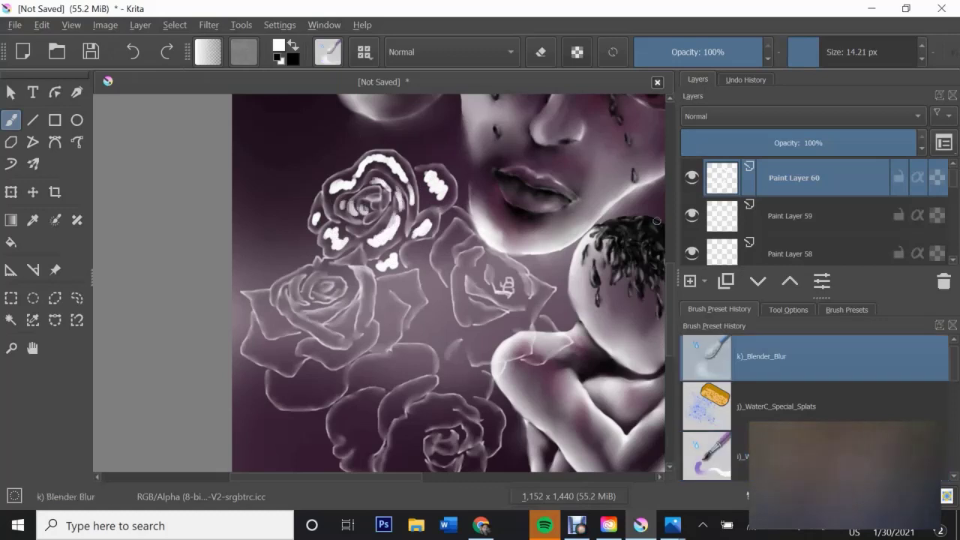
Blur the upper rose's white highlights with a slightly smaller blending brush
key(slash)
mouse_move(350, 180)
mouse_down()
mouse_move(398, 162)
mouse_move(409, 184)
mouse_move(386, 206)
mouse_move(397, 217)
mouse_move(373, 239)
mouse_up()
key(bracketleft)
mouse_move(315, 216)
mouse_down()
mouse_move(384, 264)
mouse_move(441, 198)
mouse_move(443, 177)
mouse_up()
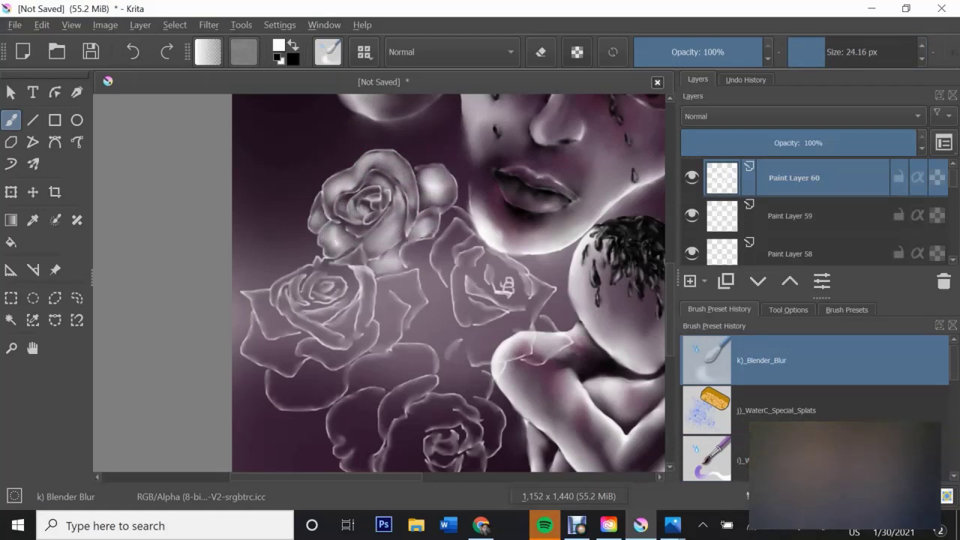
On a new layer, paint white highlights along the lower-left rose's petal edges
key(Insert)
click(720, 458)
mouse_move(306, 289)
mouse_down()
mouse_move(351, 270)
mouse_move(352, 304)
mouse_up()
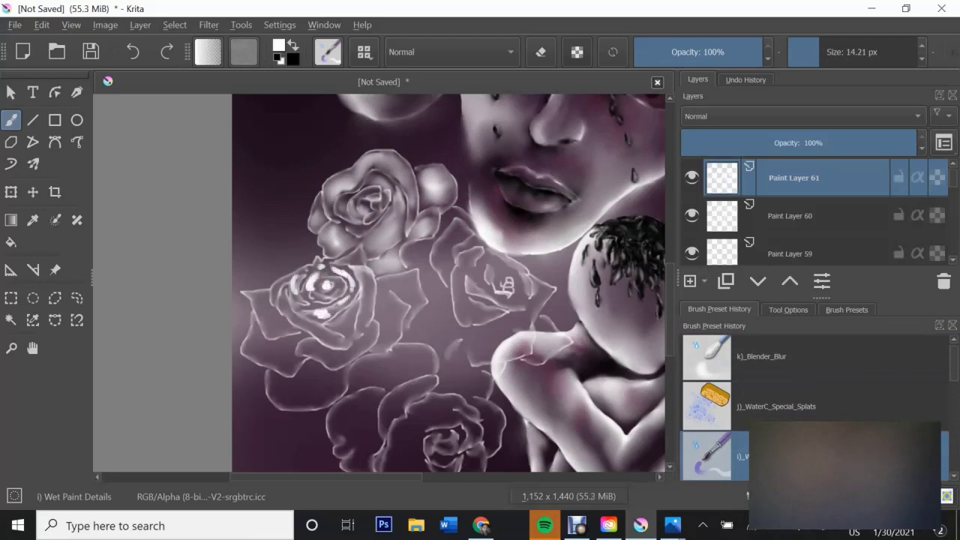
drag(279, 282, 292, 309)
drag(308, 338, 336, 324)
drag(364, 270, 369, 308)
drag(258, 294, 281, 324)
mouse_move(256, 337)
mouse_down()
mouse_move(288, 358)
mouse_move(366, 343)
mouse_up()
drag(392, 291, 389, 342)
drag(278, 381, 334, 375)
Blend the lower-left rose's highlights into its petals with Blender_Blur
key(slash)
mouse_move(321, 280)
mouse_down()
mouse_move(367, 308)
mouse_move(334, 324)
mouse_move(289, 279)
mouse_move(330, 341)
mouse_up()
mouse_move(390, 311)
mouse_down()
mouse_move(394, 278)
mouse_move(387, 344)
mouse_move(331, 363)
mouse_move(300, 362)
mouse_up()
mouse_move(255, 292)
mouse_down()
mouse_move(277, 330)
mouse_move(263, 351)
mouse_up()
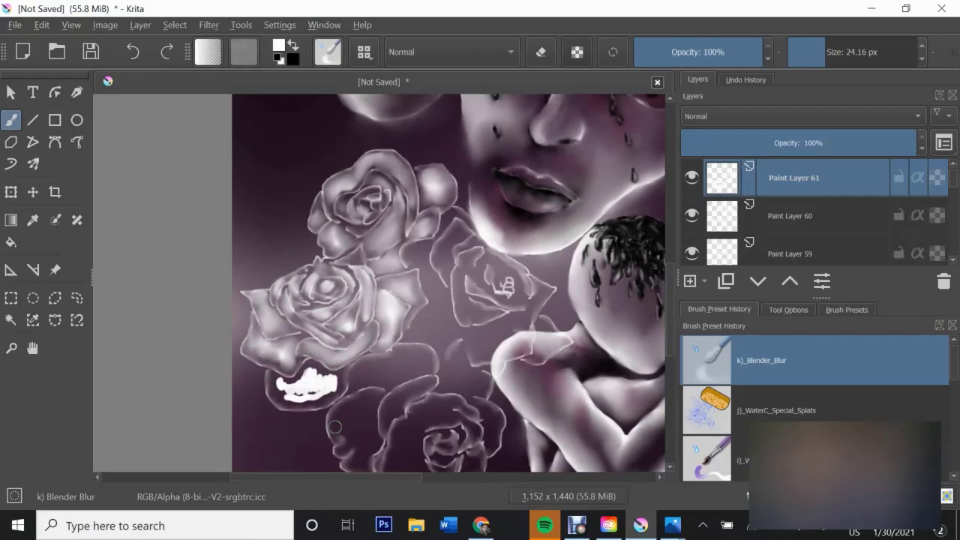
mouse_move(337, 381)
mouse_down()
mouse_move(300, 392)
mouse_move(282, 385)
mouse_up()
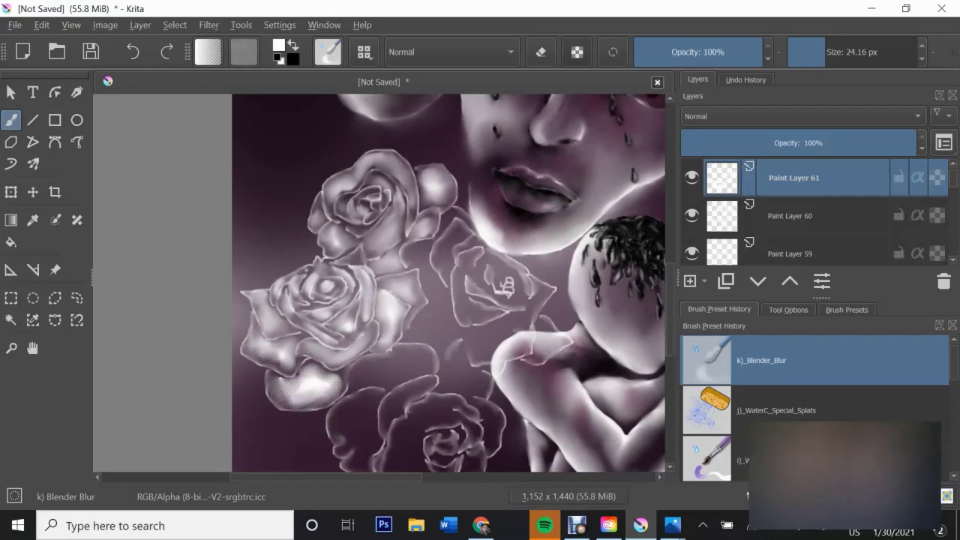
click(705, 454)
On a new layer, paint and blend white highlights over the central rose
key(Insert)
drag(450, 213, 446, 223)
drag(417, 258, 433, 298)
drag(434, 307, 420, 334)
mouse_move(453, 229)
mouse_down()
mouse_move(458, 255)
mouse_move(517, 267)
mouse_up()
mouse_move(473, 282)
mouse_down()
mouse_move(537, 297)
mouse_move(496, 352)
mouse_move(461, 349)
mouse_move(539, 337)
mouse_move(556, 351)
mouse_up()
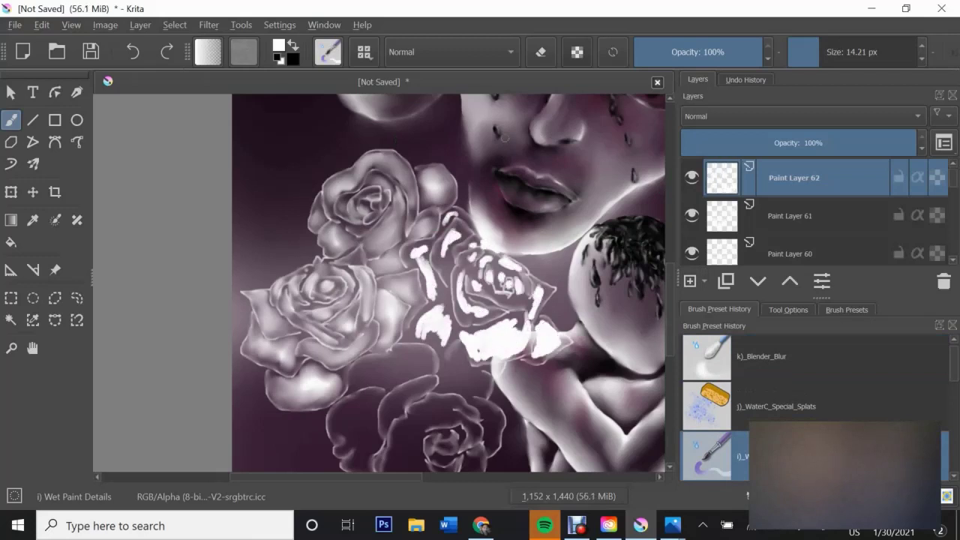
drag(458, 342, 447, 361)
key(slash)
mouse_move(453, 215)
mouse_down()
mouse_move(424, 289)
mouse_move(439, 330)
mouse_move(475, 341)
mouse_move(517, 327)
mouse_move(450, 353)
mouse_up()
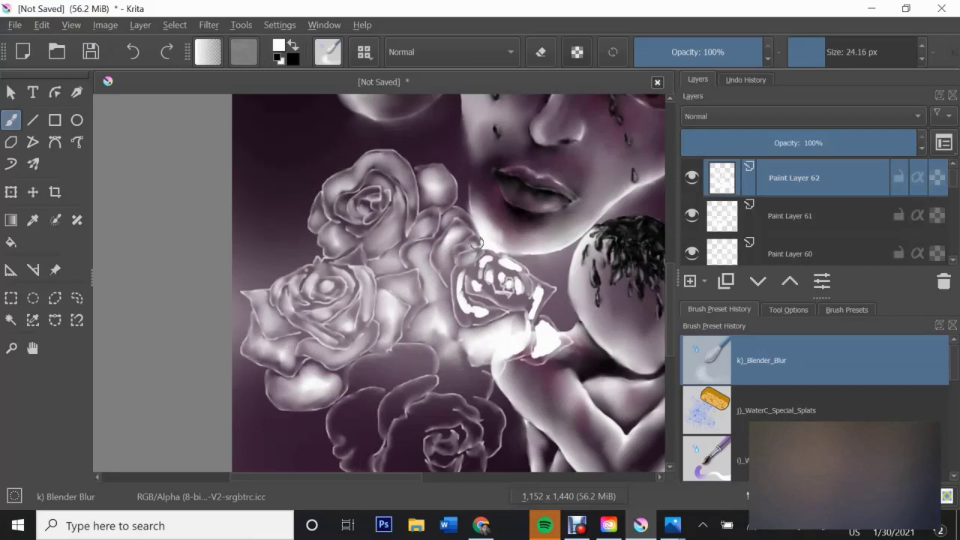
mouse_move(501, 245)
mouse_down()
mouse_move(459, 300)
mouse_move(480, 315)
mouse_move(486, 262)
mouse_move(535, 294)
mouse_move(527, 324)
mouse_move(559, 344)
mouse_move(526, 342)
mouse_up()
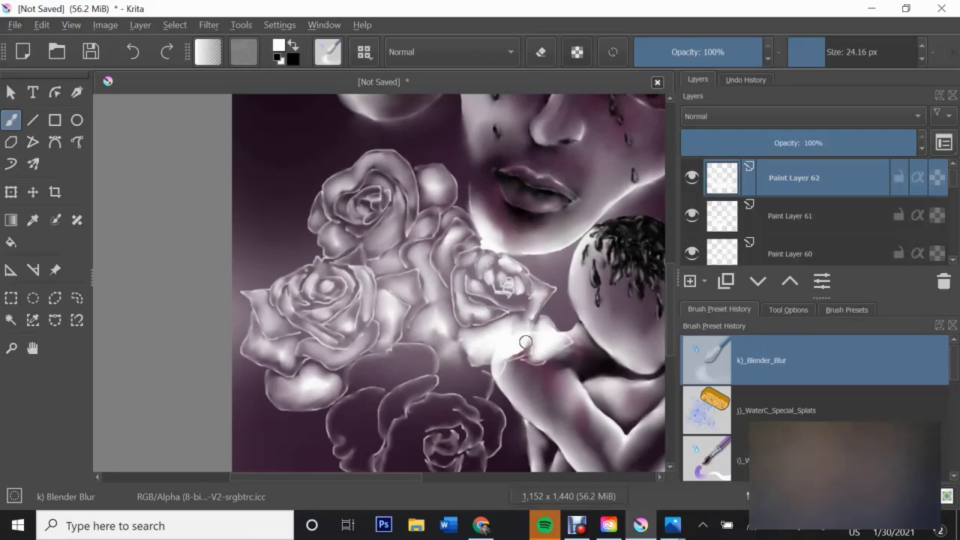
On another layer, paint and smooth white highlights on the left and lower roses
click(690, 280)
scroll(450, 286, down, 3)
click(705, 456)
mouse_move(449, 259)
mouse_down()
mouse_move(460, 280)
mouse_move(480, 279)
mouse_up()
mouse_move(424, 244)
mouse_down()
mouse_move(357, 270)
mouse_move(345, 330)
mouse_move(360, 356)
mouse_up()
mouse_move(420, 278)
mouse_down()
mouse_move(387, 311)
mouse_move(398, 360)
mouse_up()
drag(402, 315, 409, 379)
mouse_move(424, 300)
mouse_down()
mouse_move(469, 307)
mouse_move(476, 364)
mouse_up()
drag(428, 338, 435, 349)
key(slash)
mouse_move(352, 274)
mouse_down()
mouse_move(424, 248)
mouse_move(349, 302)
mouse_move(357, 352)
mouse_move(394, 285)
mouse_move(450, 251)
mouse_move(425, 298)
mouse_move(465, 304)
mouse_up()
mouse_move(408, 315)
mouse_down()
mouse_move(402, 372)
mouse_move(411, 382)
mouse_move(429, 310)
mouse_move(465, 319)
mouse_move(435, 339)
mouse_move(473, 352)
mouse_move(439, 375)
mouse_up()
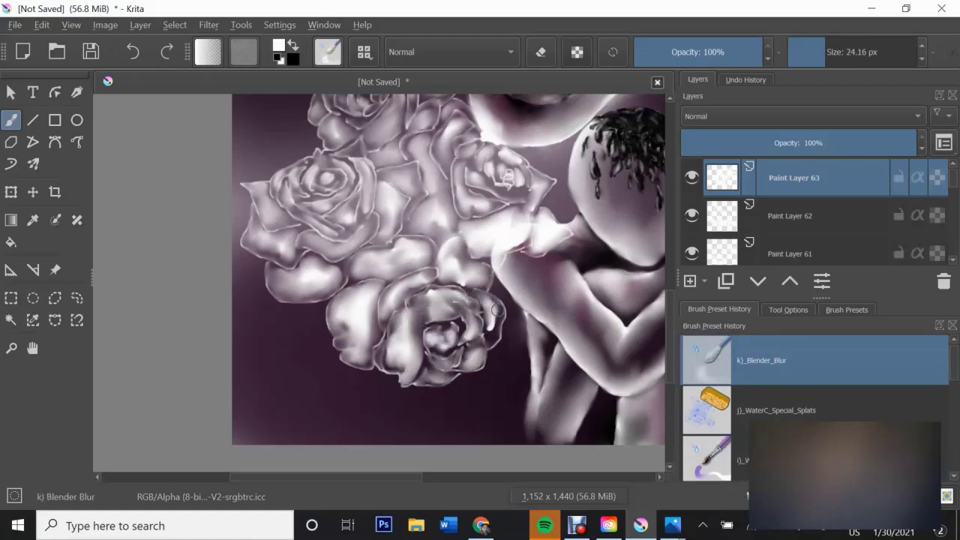
On a new layer, paint small dark accents around the top rose and soften them
scroll(450, 285, up, 3)
scroll(449, 283, up, 1)
click(690, 281)
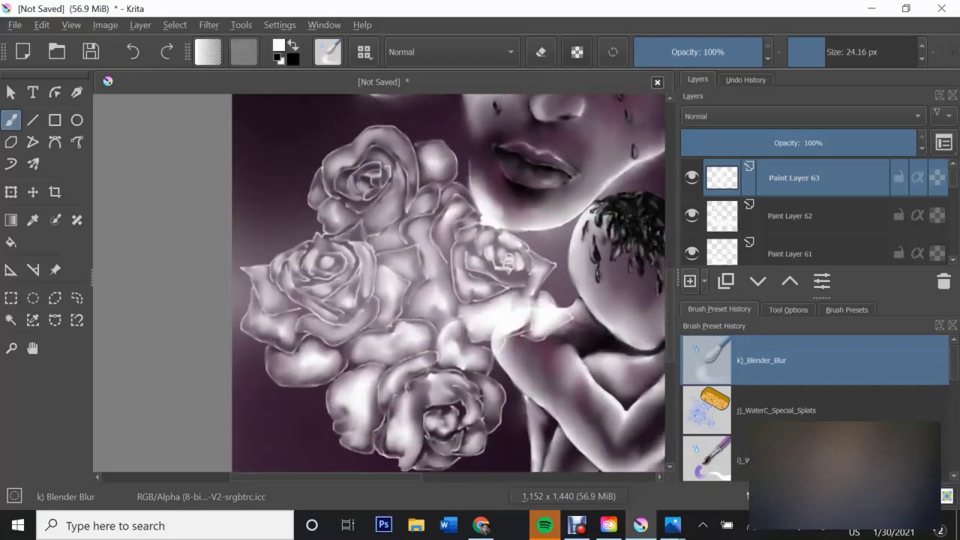
click(705, 457)
click(278, 46)
click(602, 495)
key(bracketleft)
key(bracketleft)
key(bracketleft)
drag(390, 160, 363, 144)
mouse_move(368, 228)
mouse_down()
mouse_move(392, 219)
mouse_move(402, 166)
mouse_move(442, 180)
mouse_move(400, 246)
mouse_up()
key(slash)
mouse_move(399, 177)
mouse_down()
mouse_move(390, 225)
mouse_move(360, 203)
mouse_up()
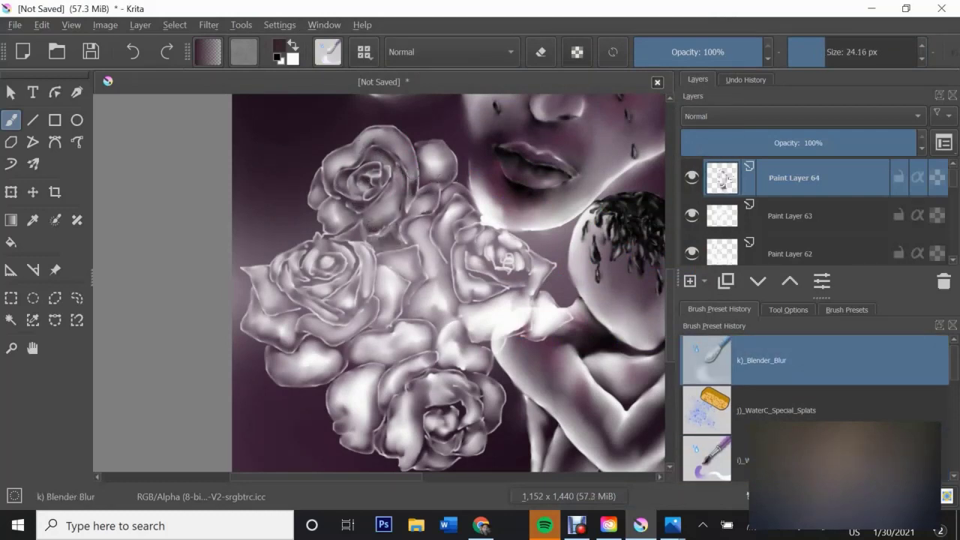
key(slash)
key(Insert)
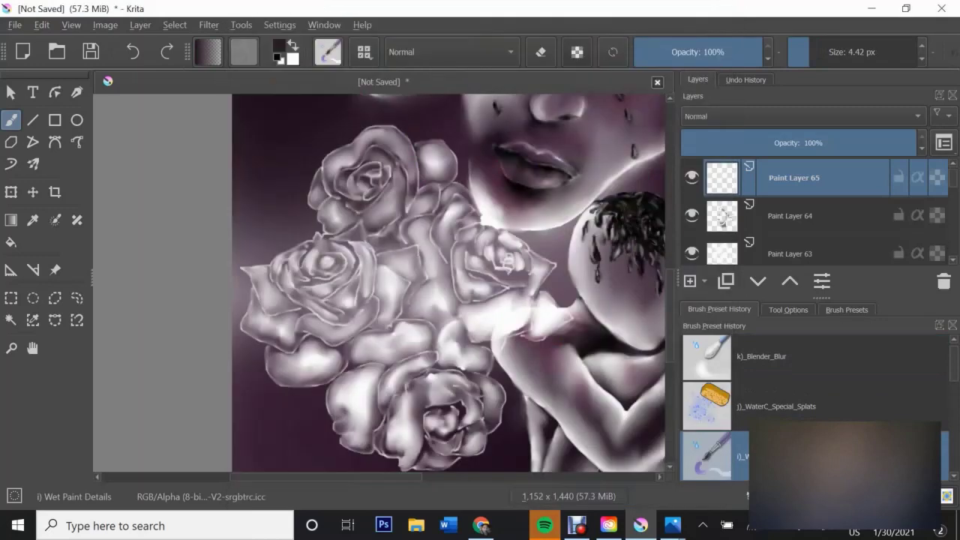
Paint small dark strokes on the right rose and in the gaps between the roses
drag(441, 216, 439, 249)
mouse_move(432, 195)
mouse_down()
mouse_move(434, 210)
mouse_move(458, 212)
mouse_up()
drag(454, 210, 467, 219)
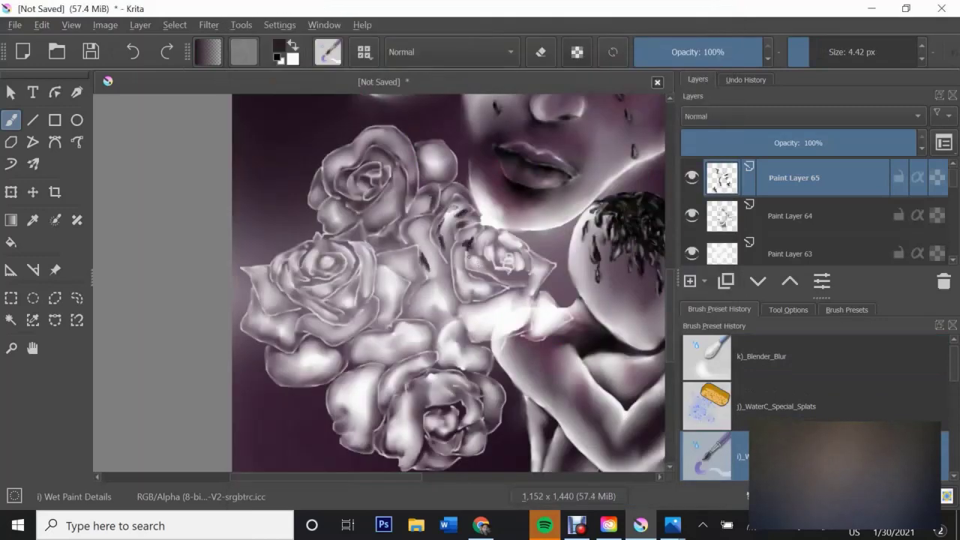
drag(386, 242, 400, 248)
drag(421, 290, 417, 311)
drag(447, 275, 445, 303)
drag(435, 306, 447, 321)
drag(464, 267, 459, 302)
drag(498, 274, 518, 279)
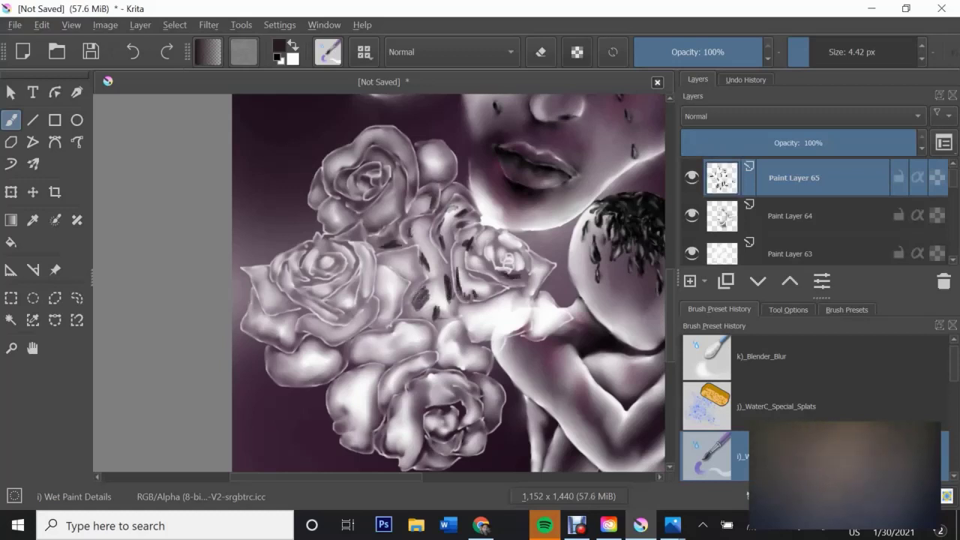
Smudge those dark strokes with the blender and add a dark line down the rose edge
key(slash)
mouse_move(463, 225)
mouse_down()
mouse_move(420, 308)
mouse_move(459, 289)
mouse_move(475, 294)
mouse_move(537, 276)
mouse_up()
key(slash)
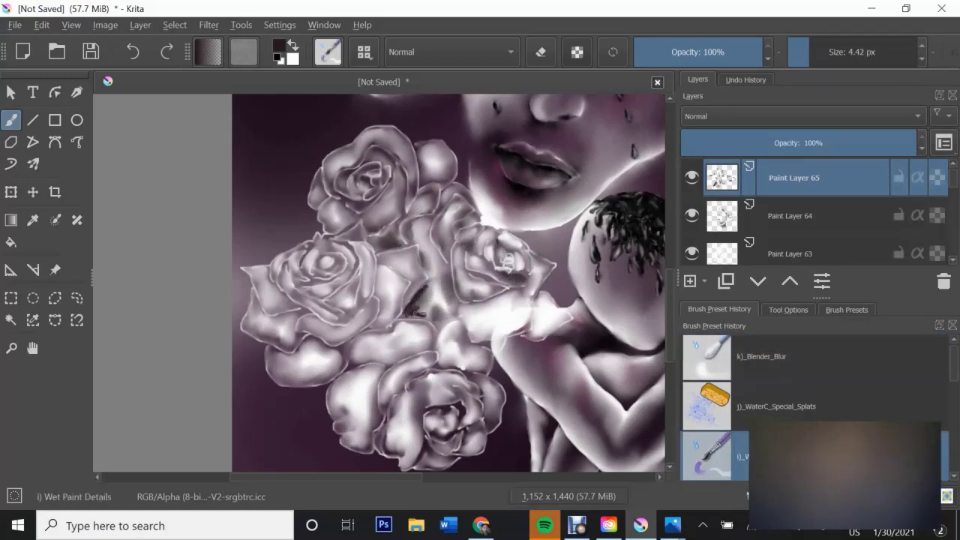
drag(470, 324, 471, 348)
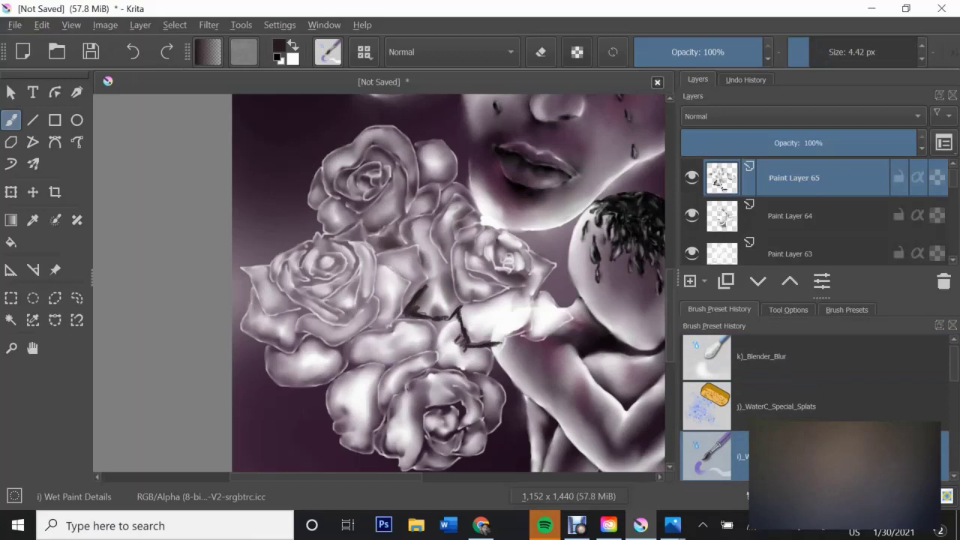
key(slash)
mouse_move(406, 294)
mouse_down()
mouse_move(431, 319)
mouse_move(458, 322)
mouse_move(460, 351)
mouse_up()
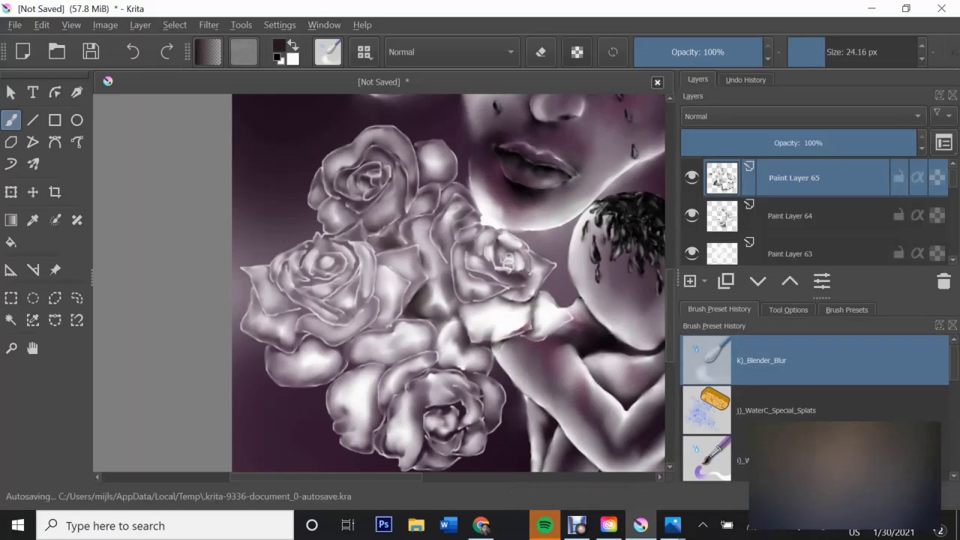
key(slash)
drag(498, 350, 484, 343)
key(slash)
On a new layer, paint fine dark accents on the rose petals and left rose
key(Insert)
scroll(449, 283, down, 1)
key(slash)
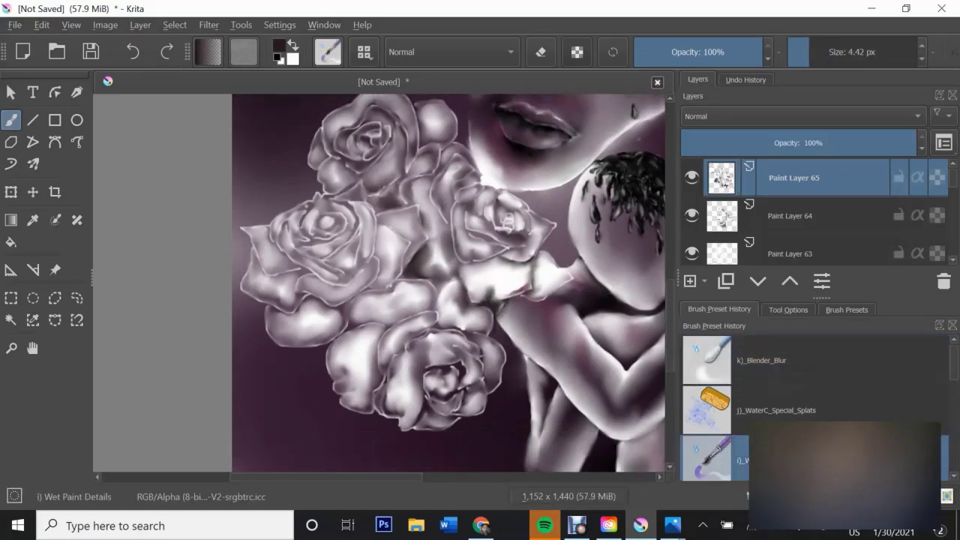
drag(374, 349, 376, 387)
drag(430, 337, 423, 363)
drag(465, 340, 446, 360)
mouse_move(294, 229)
mouse_down()
mouse_move(287, 243)
mouse_move(322, 225)
mouse_up()
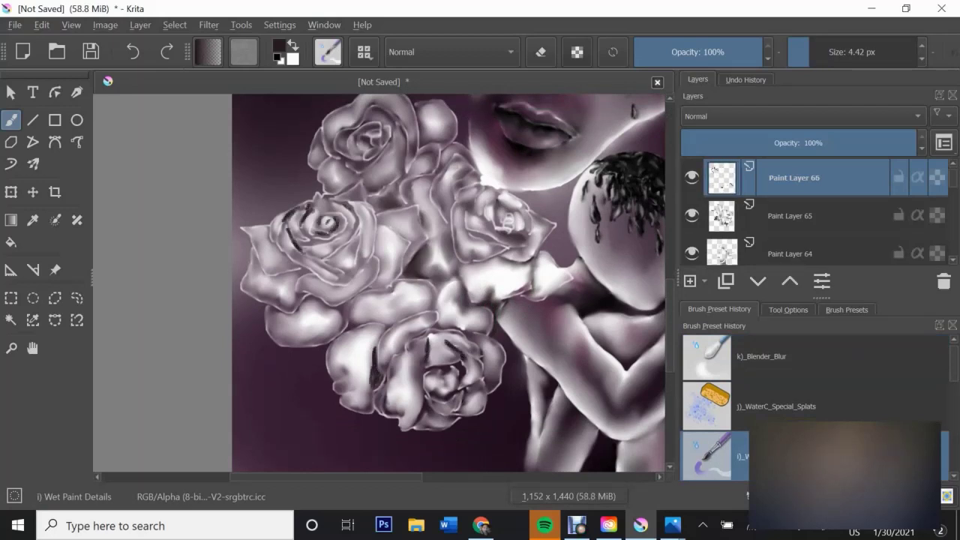
drag(255, 254, 287, 276)
Blur the dark strokes on the left and lower-left roses
key(slash)
mouse_move(320, 217)
mouse_down()
mouse_move(333, 222)
mouse_move(345, 253)
mouse_move(383, 257)
mouse_move(315, 311)
mouse_up()
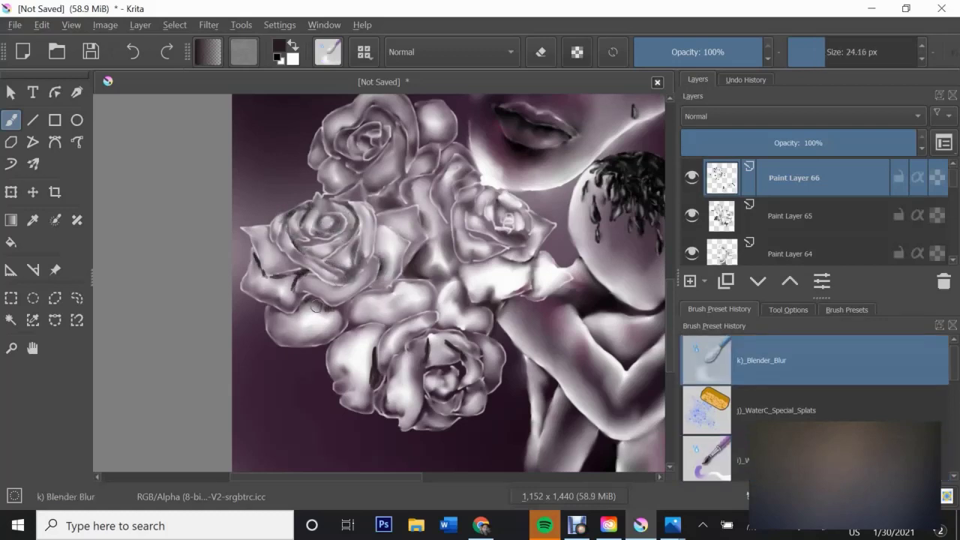
drag(371, 355, 402, 410)
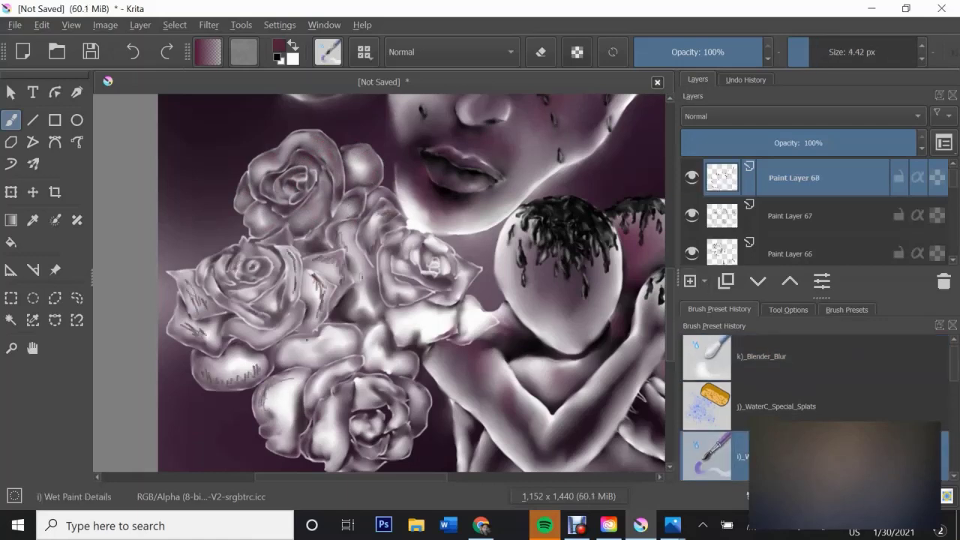
Blend the left-rose hatching, then paint dark strokes on the upper-left rose on a new layer
drag(290, 260, 348, 238)
mouse_move(234, 267)
mouse_down()
mouse_move(196, 307)
mouse_move(248, 375)
mouse_move(339, 282)
mouse_up()
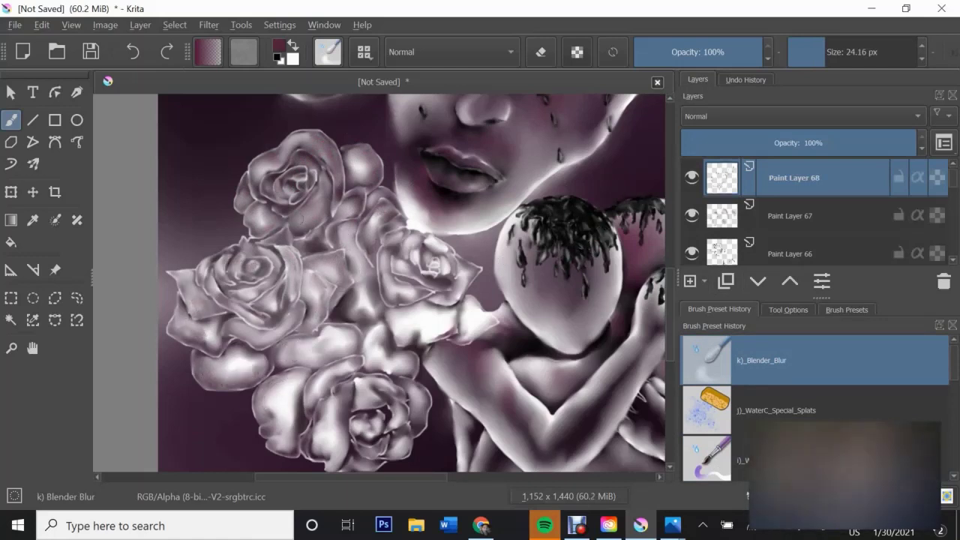
key(Insert)
click(705, 456)
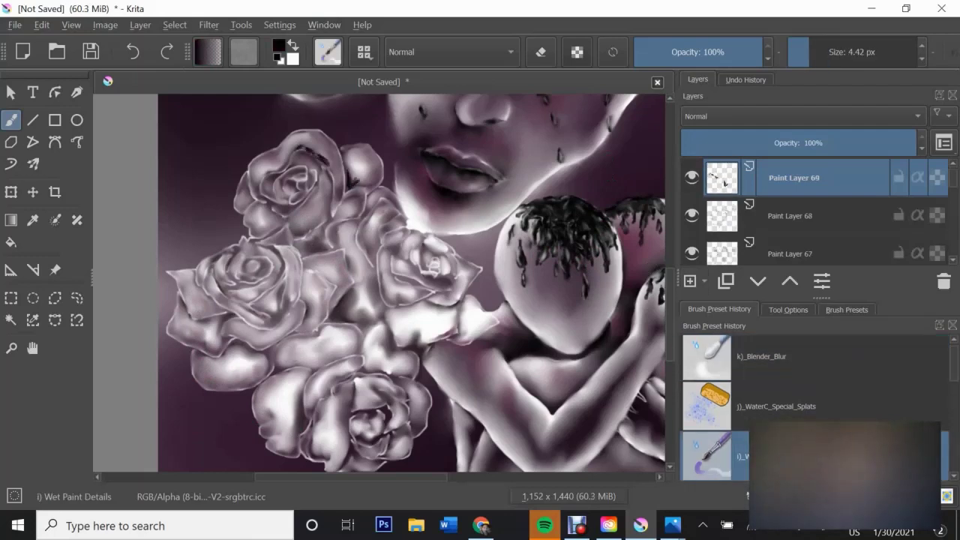
drag(254, 183, 328, 162)
mouse_move(307, 235)
mouse_down()
mouse_move(327, 247)
mouse_move(361, 172)
mouse_move(326, 252)
mouse_up()
key(/)
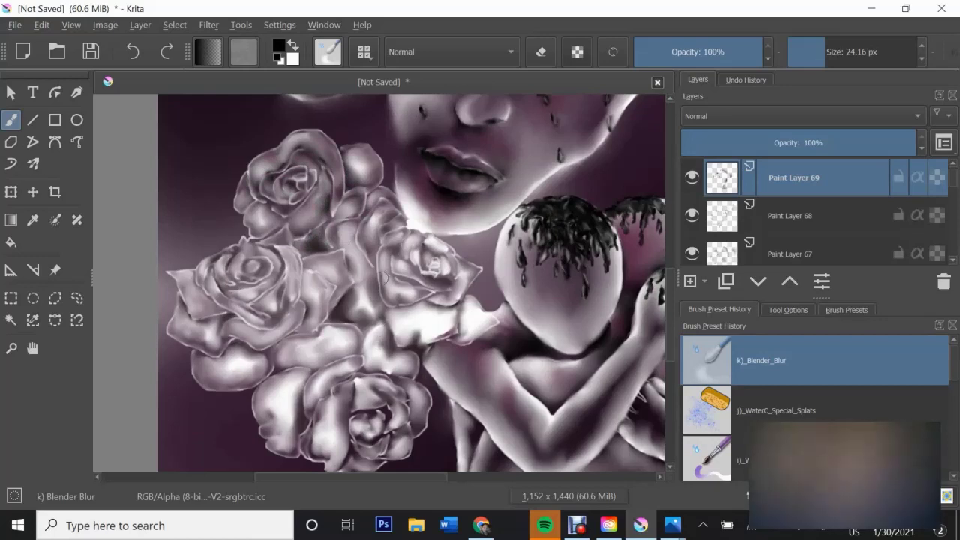
key(/)
Add small dark marks on the roses and along a rose edge, then blur them
drag(340, 307, 351, 318)
drag(420, 249, 428, 265)
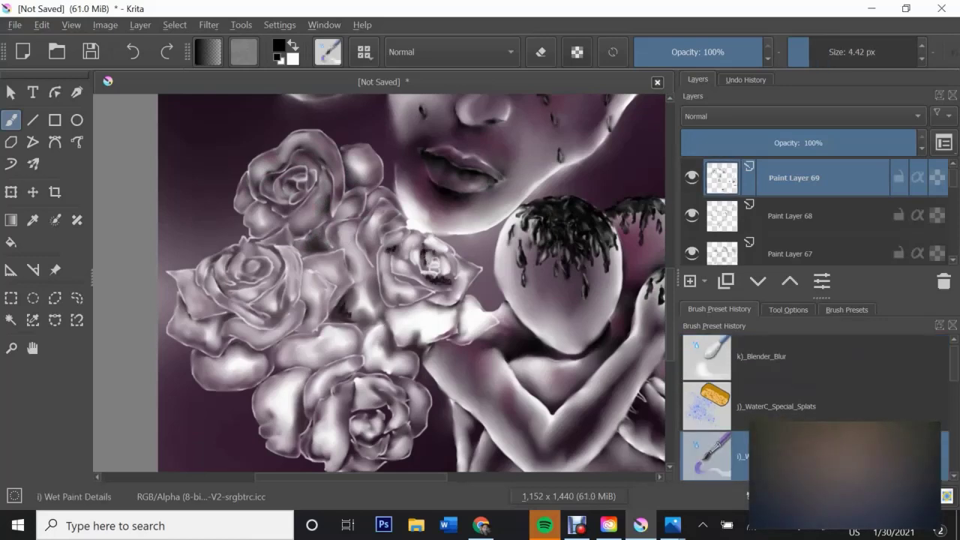
drag(427, 304, 451, 312)
drag(459, 302, 463, 330)
key(/)
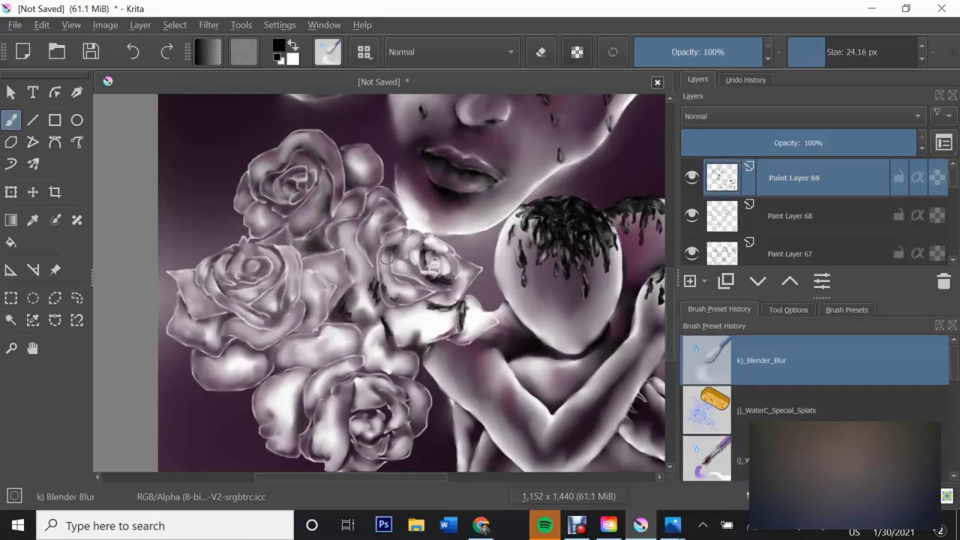
drag(375, 277, 379, 319)
drag(451, 327, 496, 316)
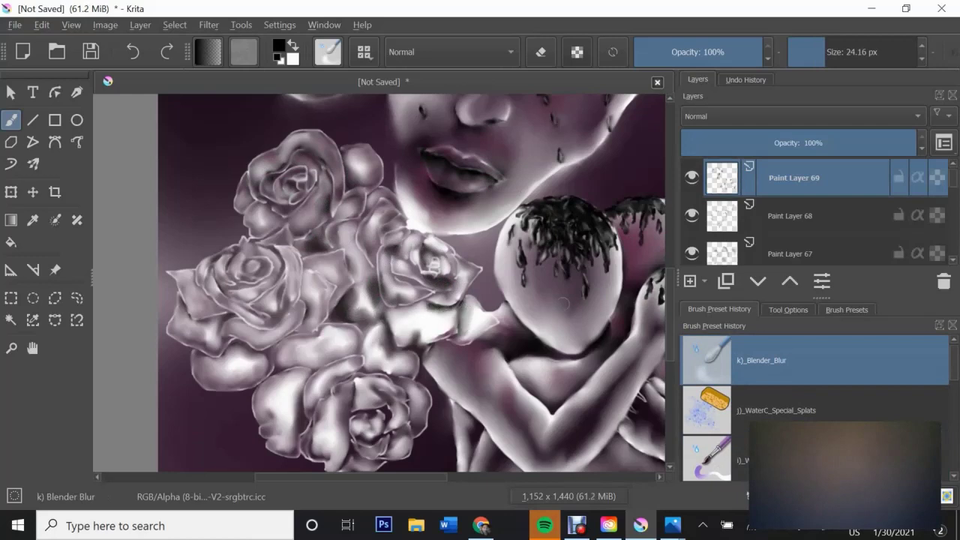
scroll(484, 258, down, 3)
scroll(411, 283, up, 3)
On a new layer, paint white highlights on the upper roses and blend them in
key(Insert)
key(x)
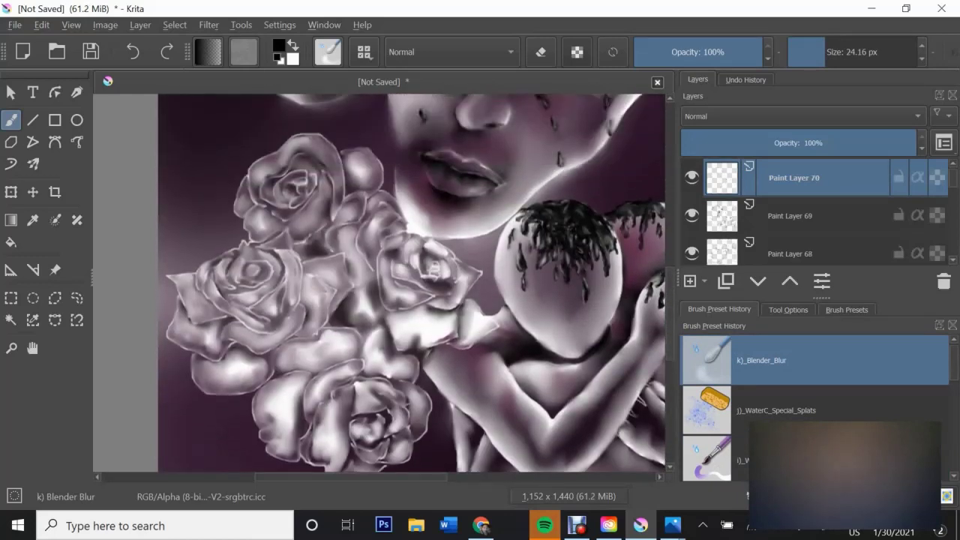
key(/)
mouse_move(321, 186)
mouse_down()
mouse_move(308, 225)
mouse_move(334, 216)
mouse_up()
key(/)
mouse_move(354, 157)
mouse_down()
mouse_move(307, 214)
mouse_move(300, 147)
mouse_move(255, 195)
mouse_move(263, 229)
mouse_up()
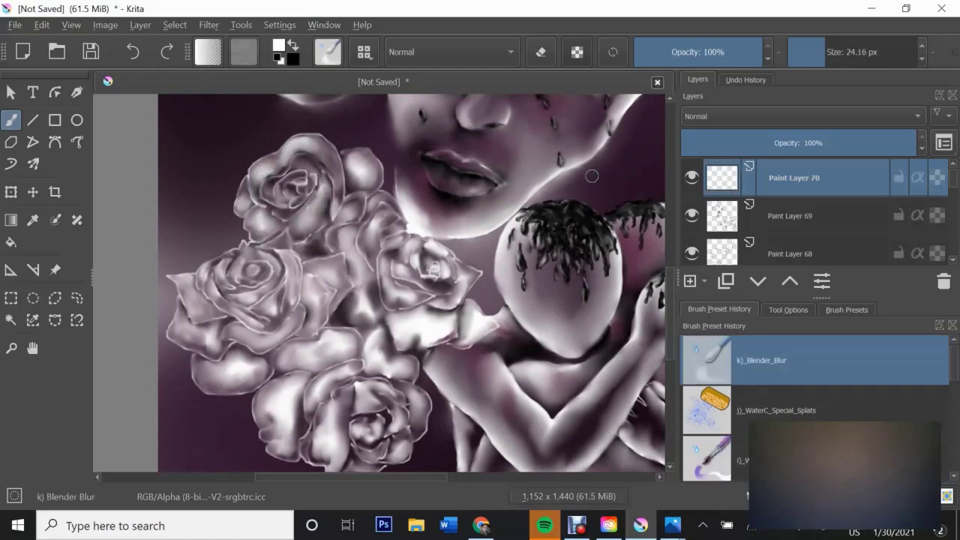
scroll(342, 234, down, 1)
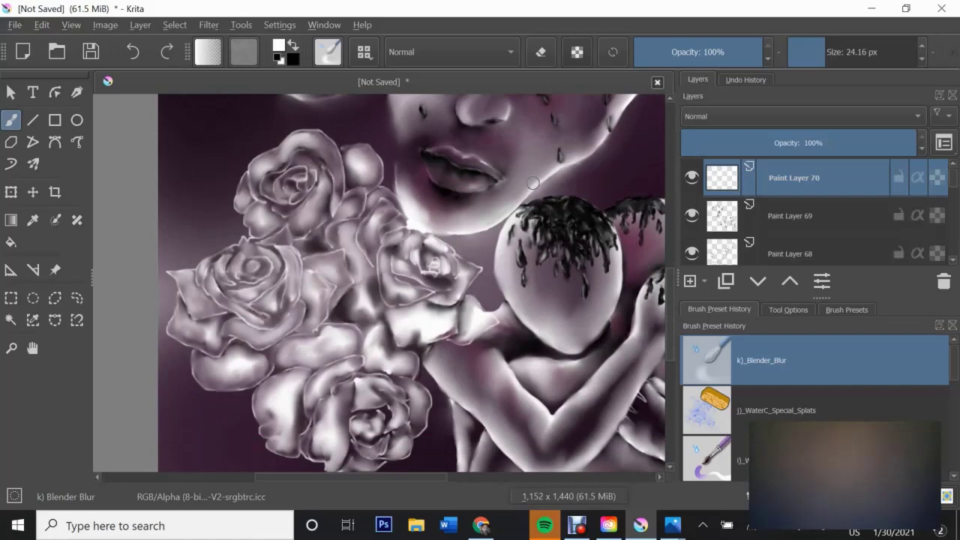
key(/)
drag(347, 230, 354, 259)
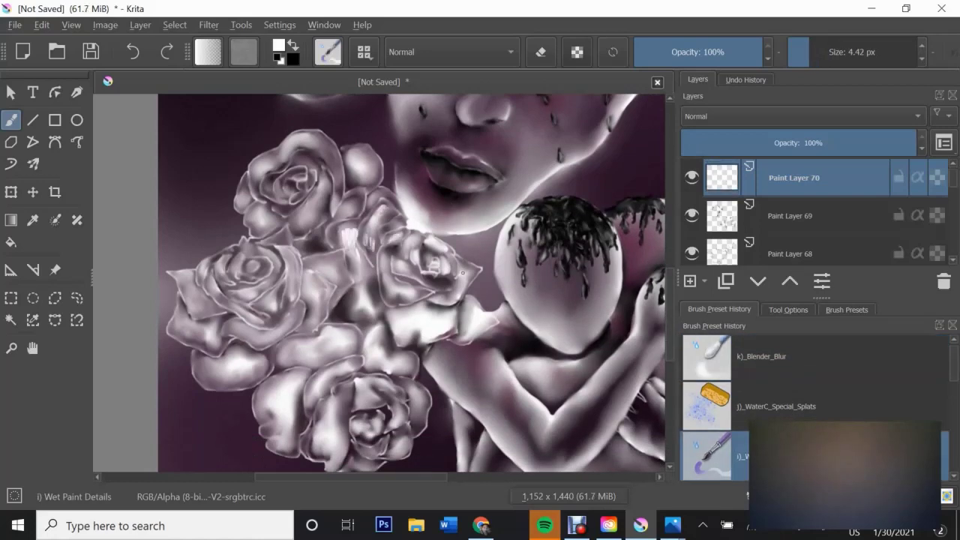
key(/)
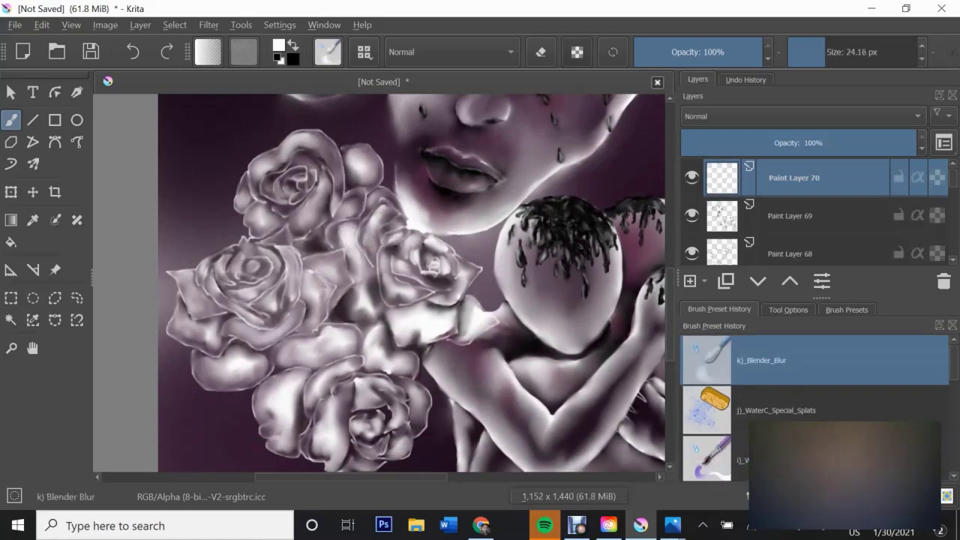
Switch back to dark and paint a dark stroke on the figure's head on a new layer
key(slash)
key(x)
key(Insert)
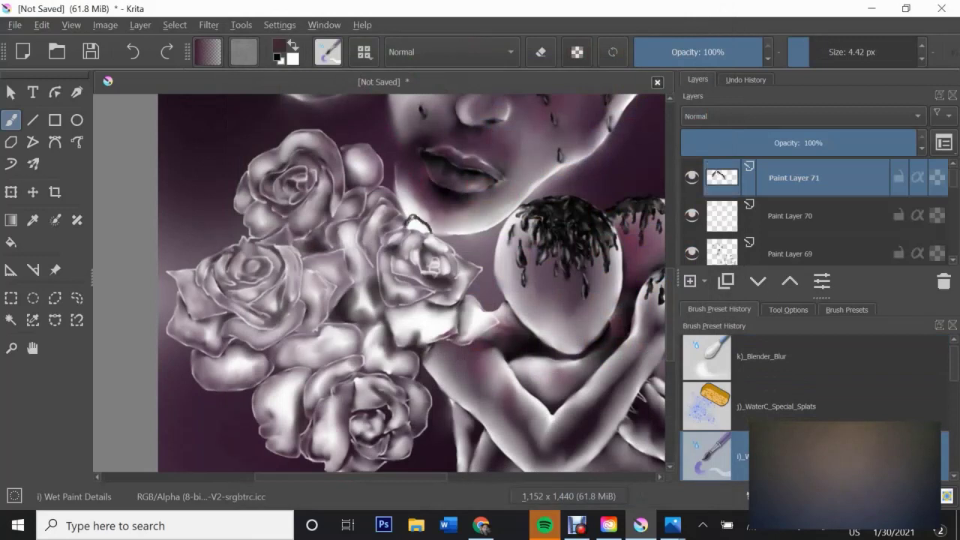
key(slash)
click(691, 280)
key(slash)
drag(424, 224, 468, 256)
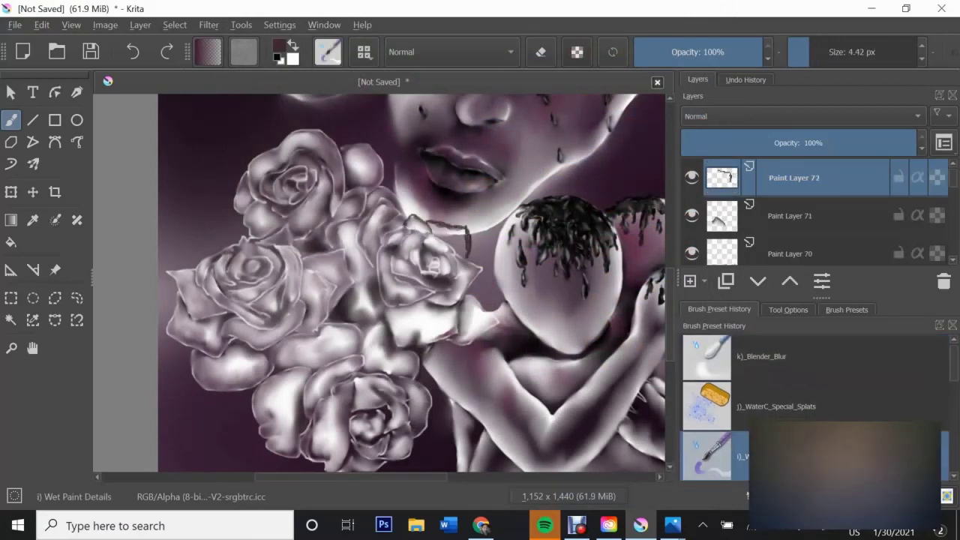
key(slash)
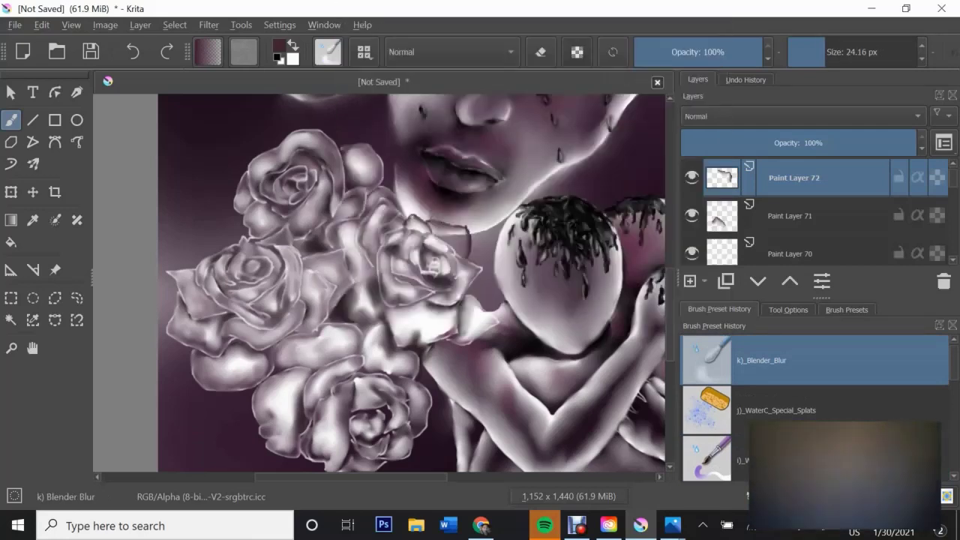
On another new layer, paint a white highlight stroke near the head
key(Insert)
key(x)
key(slash)
drag(432, 226, 465, 241)
key(slash)
Return to the dark colour and blend the head's dark stroke into the shading
key(Insert)
key(x)
key(slash)
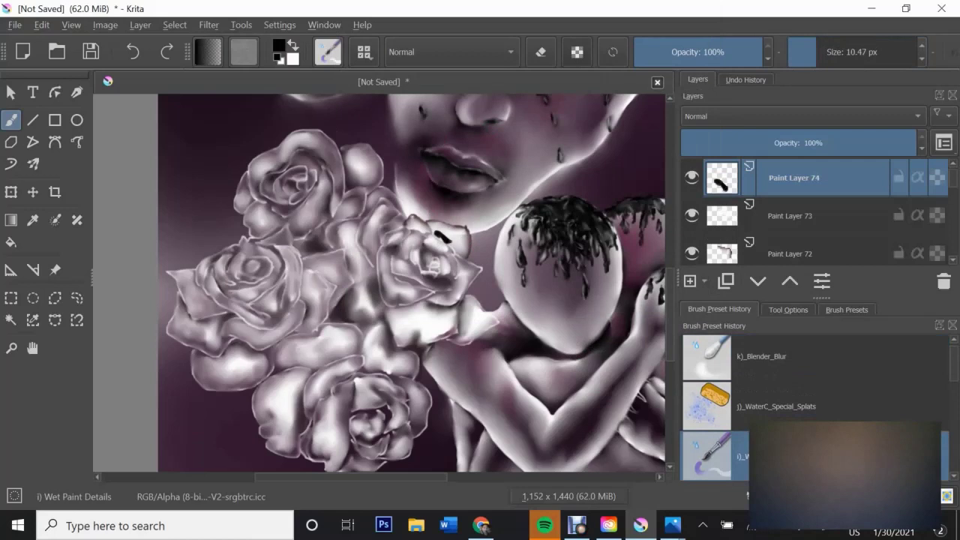
key(slash)
drag(436, 234, 459, 239)
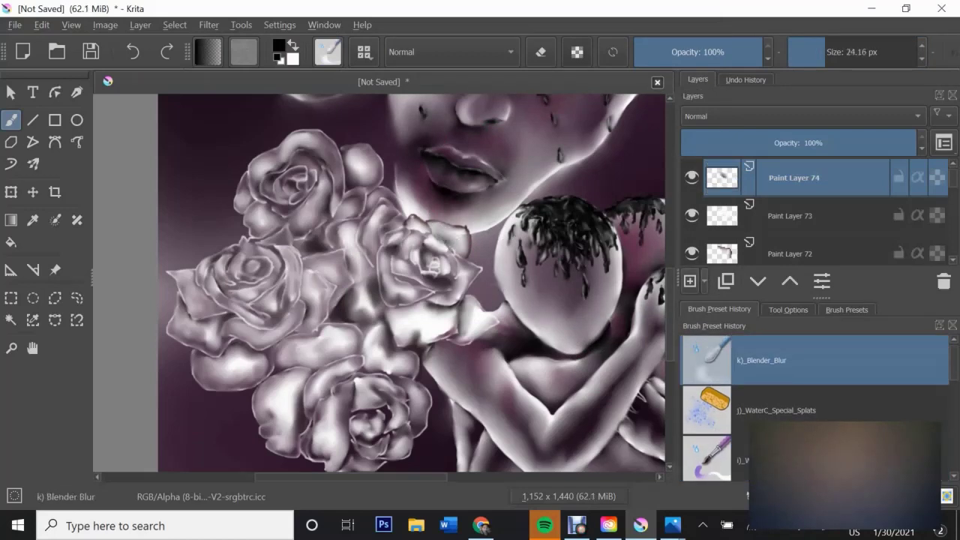
On a new layer, paint dark detail strokes on the left rose and soften them
key(slash)
key(Insert)
drag(228, 262, 233, 288)
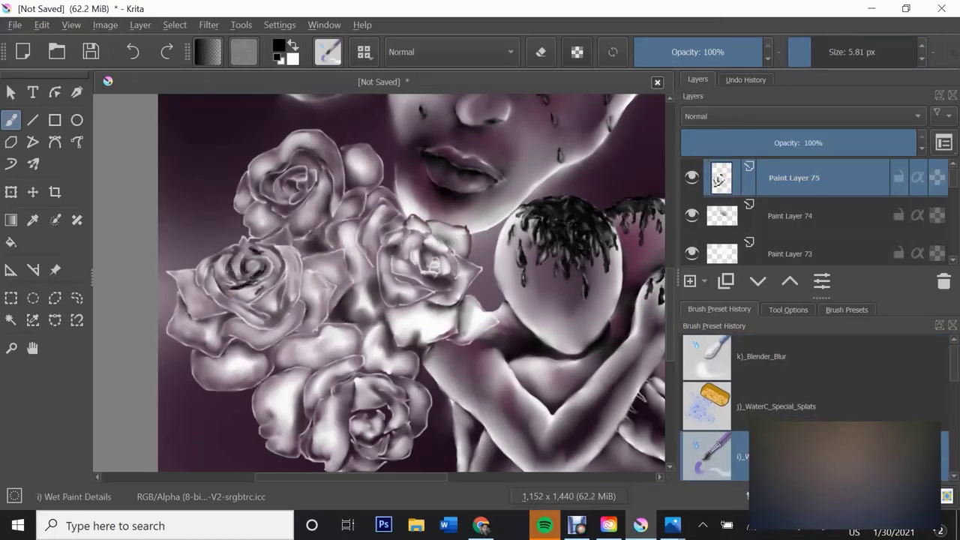
key(slash)
mouse_move(233, 276)
mouse_down()
mouse_move(285, 290)
mouse_move(330, 280)
mouse_move(309, 288)
mouse_up()
key(slash)
key(slash)
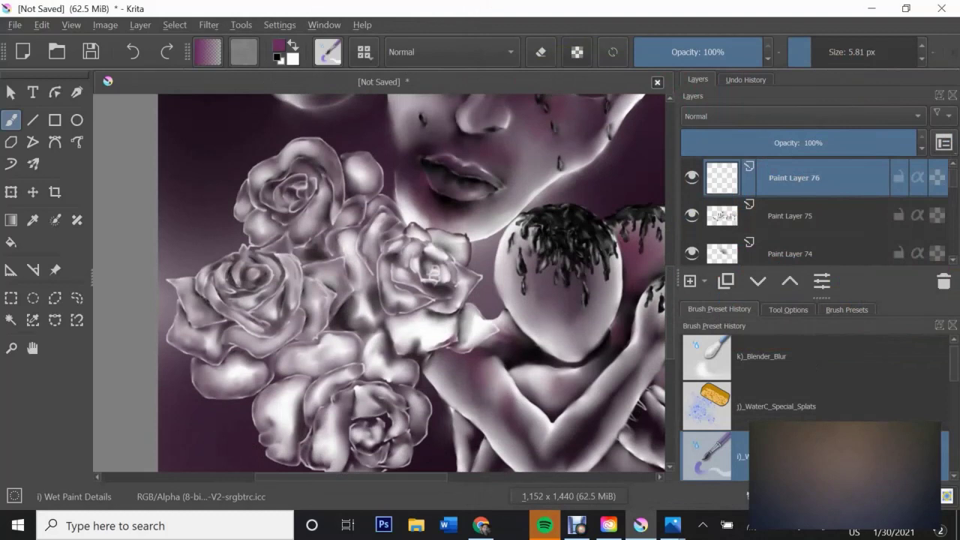
Paint purple strokes across the left and middle roses
mouse_move(302, 363)
mouse_down()
mouse_move(352, 344)
mouse_move(353, 377)
mouse_up()
drag(314, 396, 309, 417)
drag(262, 391, 265, 419)
drag(297, 387, 287, 459)
drag(333, 406, 327, 446)
drag(375, 342, 387, 373)
drag(405, 366, 363, 394)
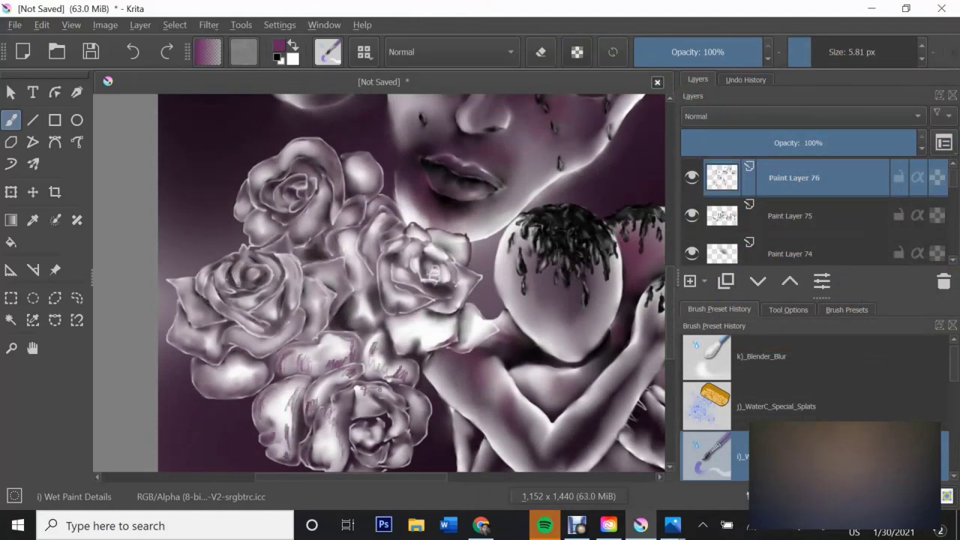
Blend the purple strokes into the left and lower roses
key(slash)
drag(330, 352, 353, 367)
drag(288, 388, 288, 458)
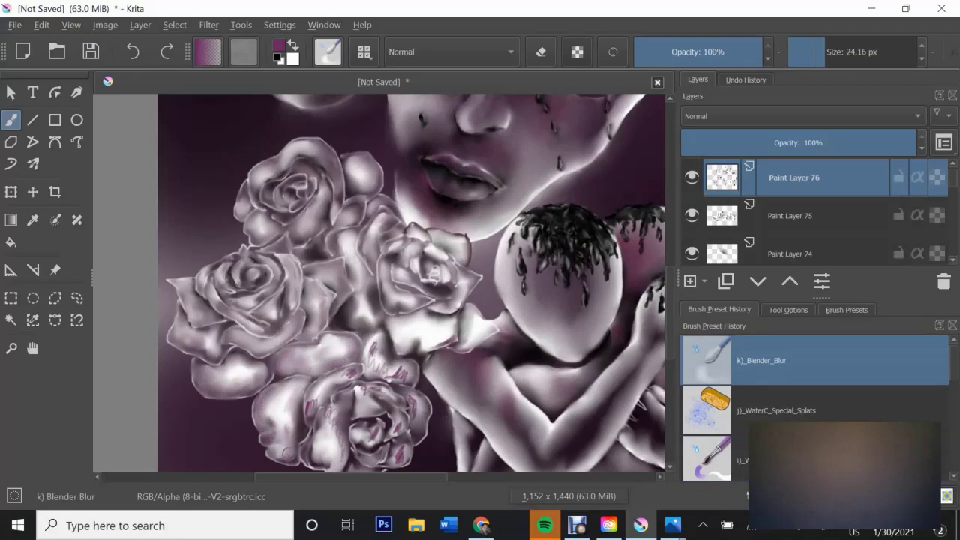
drag(331, 406, 332, 438)
mouse_move(370, 345)
mouse_down()
mouse_move(412, 405)
mouse_move(399, 461)
mouse_up()
scroll(411, 284, up, 2)
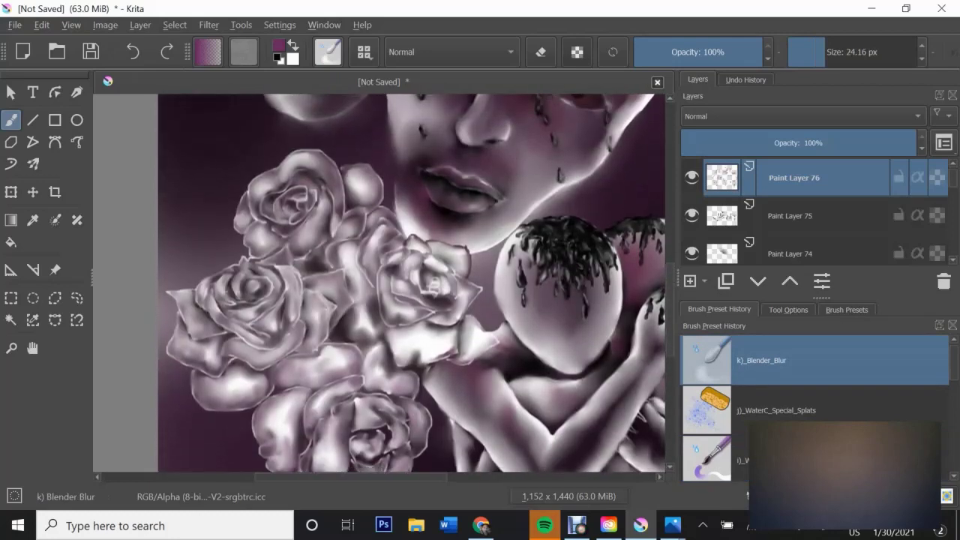
scroll(644, 280, up, 4)
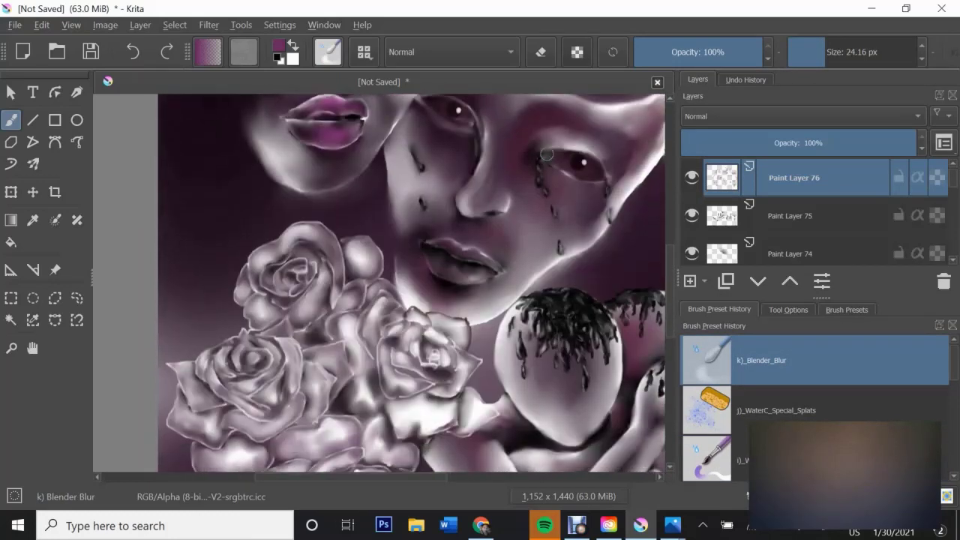
On a new layer, tint the upper-left rose petals purple and soften the streaks
key(Insert)
drag(325, 230, 342, 278)
drag(314, 235, 328, 246)
drag(241, 281, 284, 289)
key(slash)
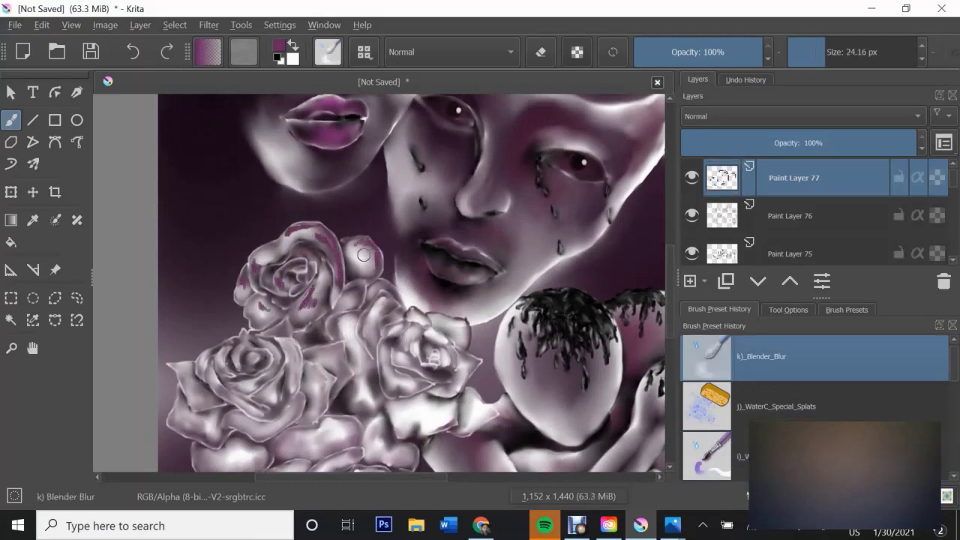
drag(320, 279, 306, 314)
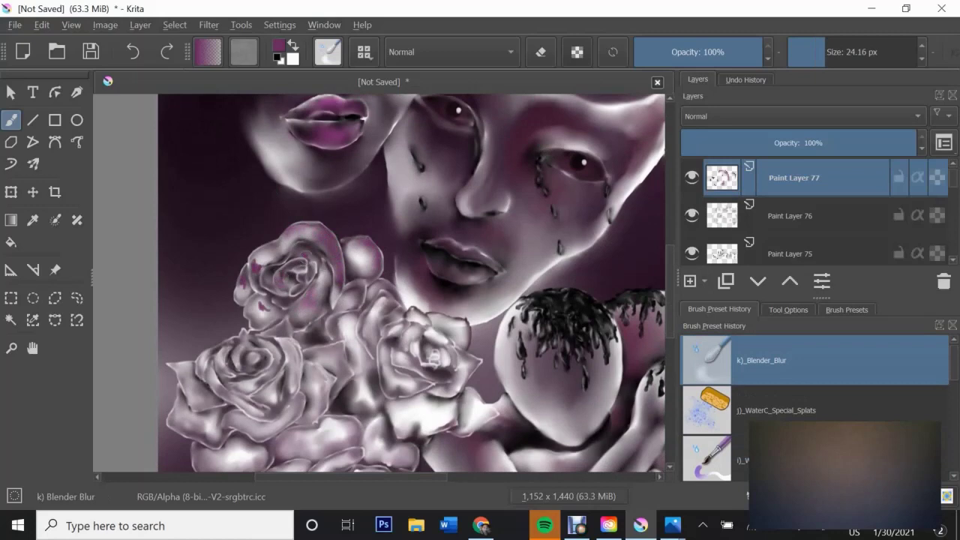
scroll(328, 182, down, 2)
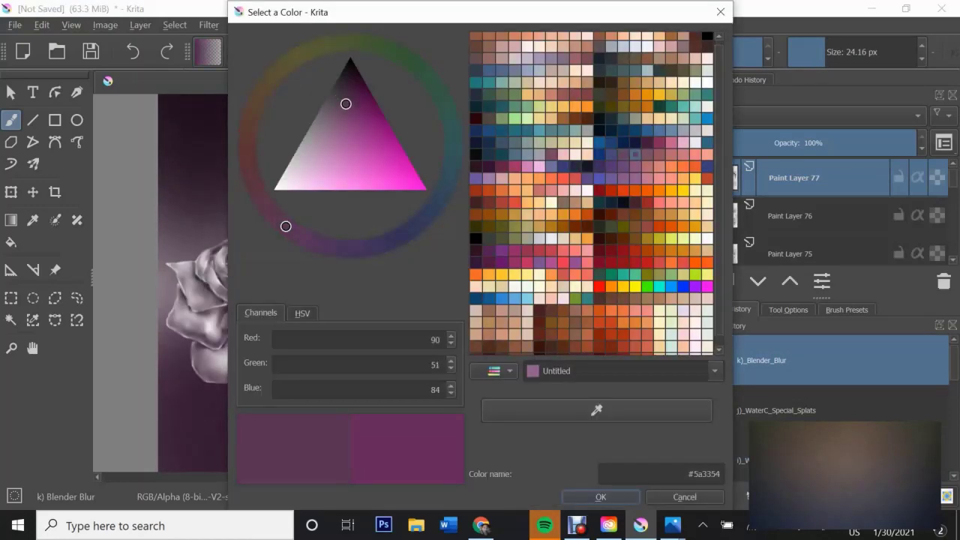
On another new layer, add dark details to the upper-left rose and blur them into the shading
key(Insert)
key(slash)
mouse_move(235, 246)
mouse_down()
mouse_move(234, 260)
mouse_move(277, 251)
mouse_move(299, 290)
mouse_move(218, 340)
mouse_up()
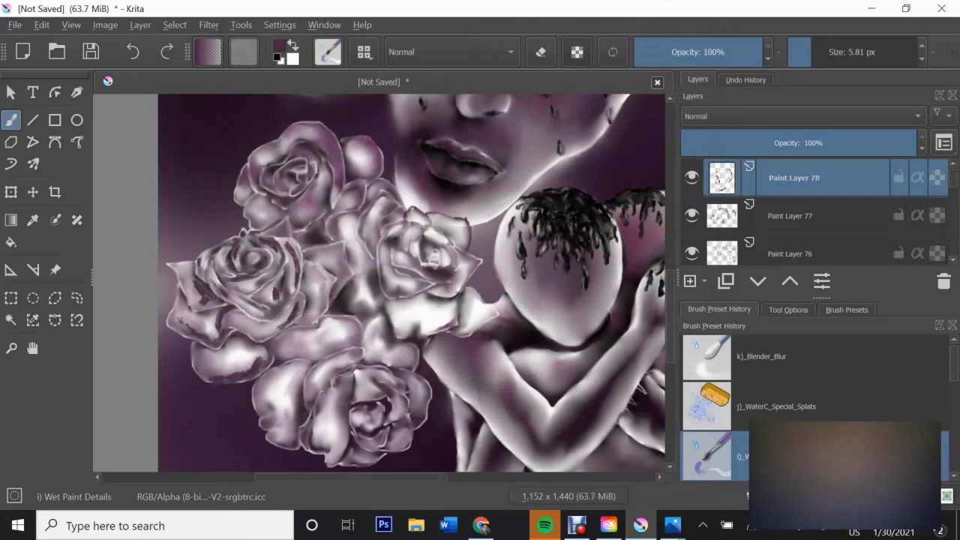
key(slash)
drag(219, 338, 201, 259)
mouse_move(225, 294)
mouse_down()
mouse_move(283, 291)
mouse_move(293, 245)
mouse_up()
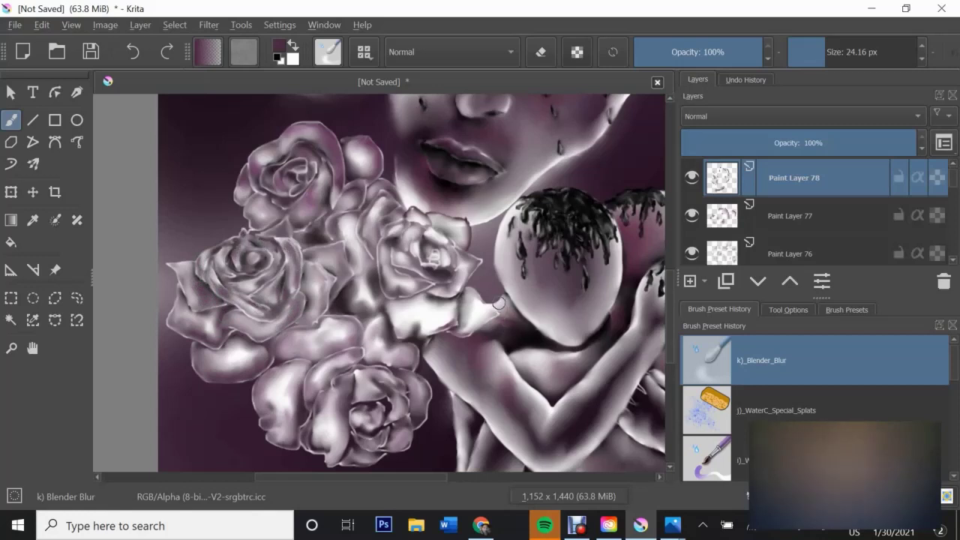
Try a small dark stroke on the rose, then undo it
scroll(818, 212, down, 3)
scroll(818, 212, down, 3)
scroll(818, 212, down, 3)
scroll(818, 212, down, 3)
scroll(818, 213, up, 10)
key(slash)
drag(432, 225, 464, 224)
key(slash)
key(ctrl+z)
Paint a small test stroke, undo it, and pan the painting to the left
key(slash)
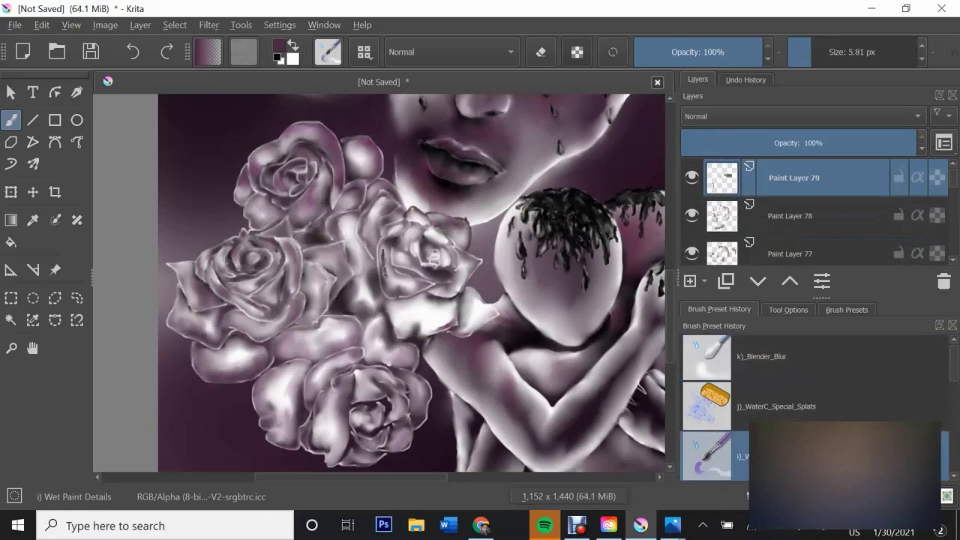
key(slash)
key(slash)
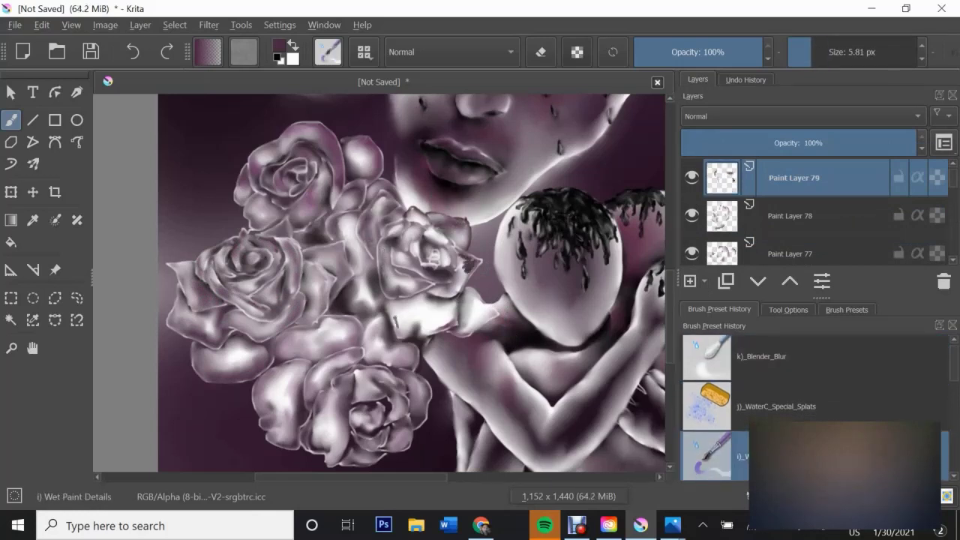
key(slash)
drag(406, 323, 438, 321)
key(ctrl+z)
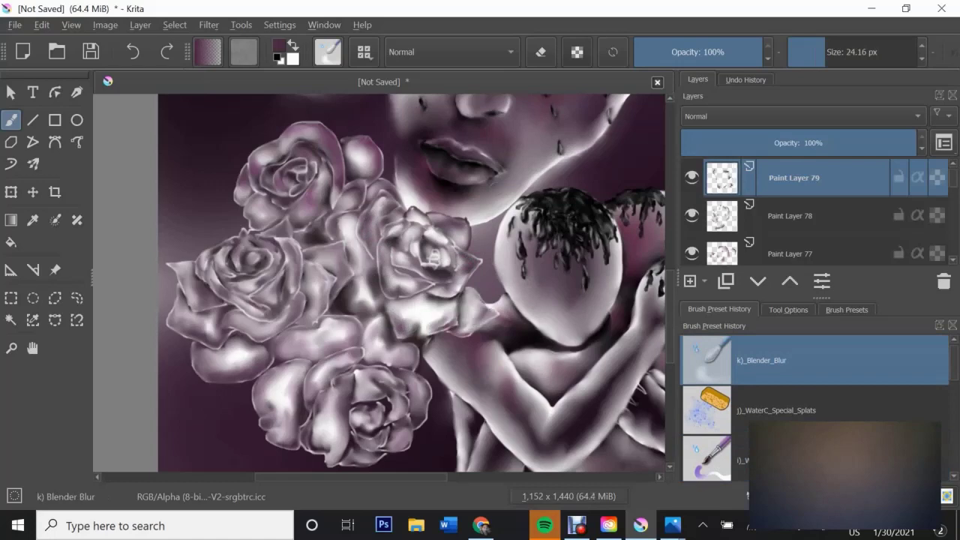
drag(508, 277, 457, 274)
scroll(386, 284, down, 3)
scroll(386, 283, up, 3)
click(11, 348)
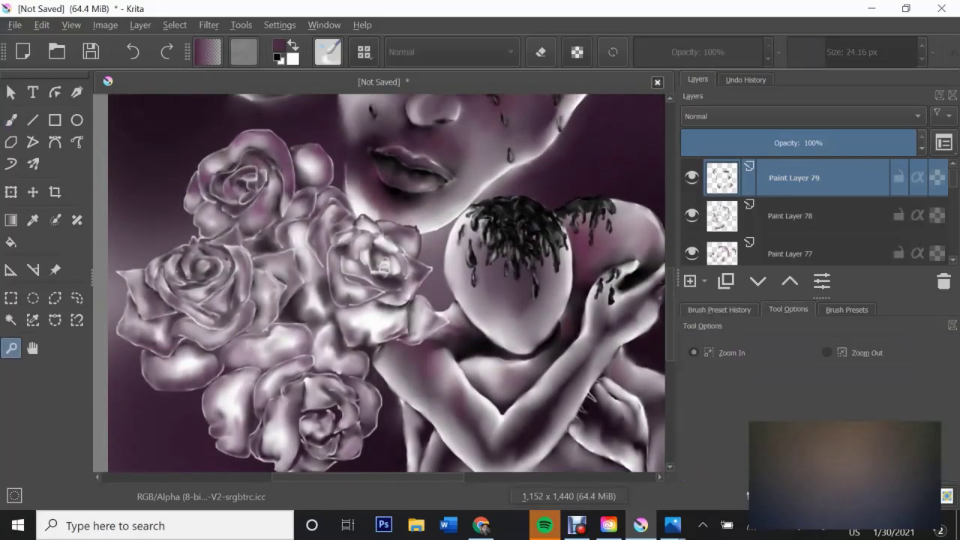
Zoom out so the masks, embracing figures and roses are all visible
key(minus)
key(minus)
key(ctrl+t)
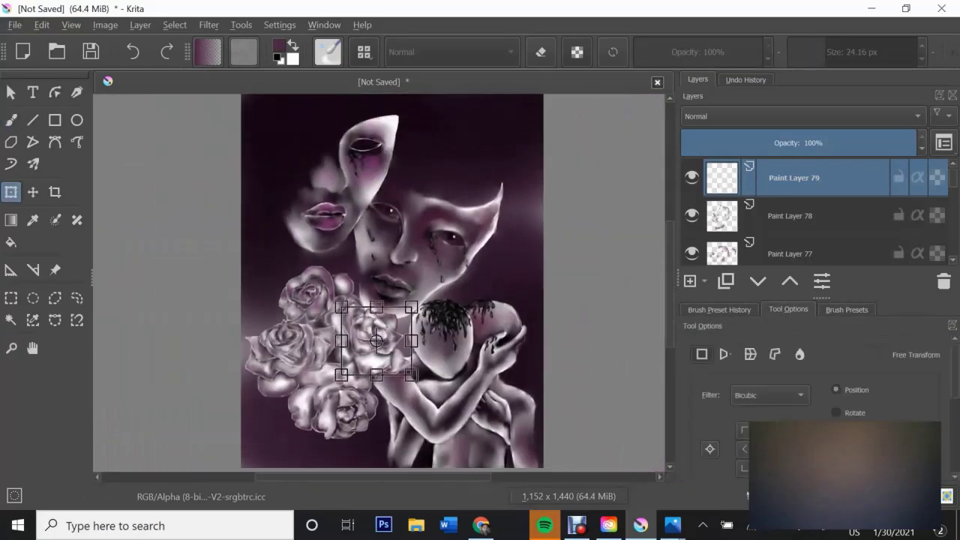
scroll(391, 281, down, 1)
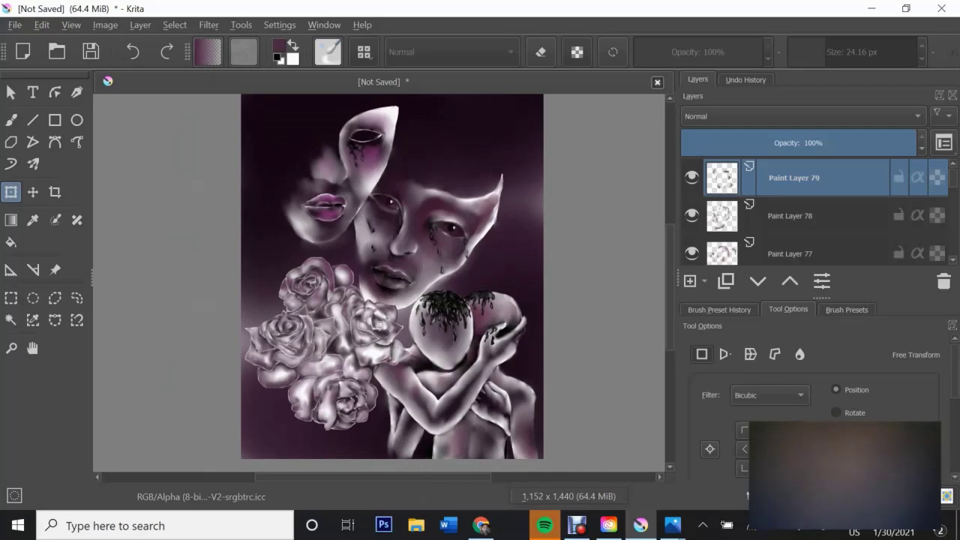